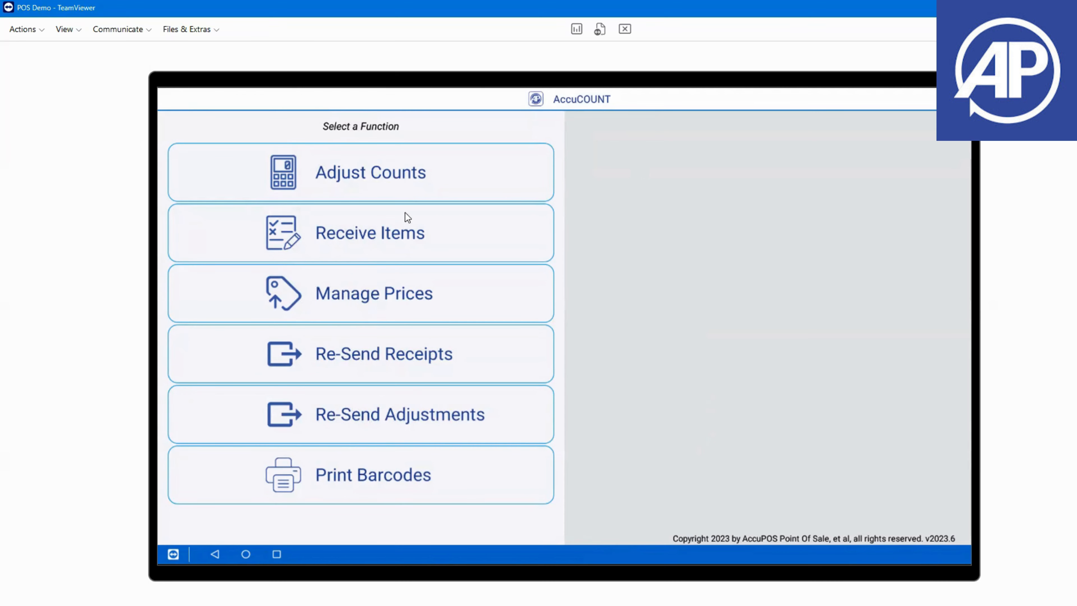
Start a new inventory adjustment session named 1234 at the Warehouse location
left_click(402, 187)
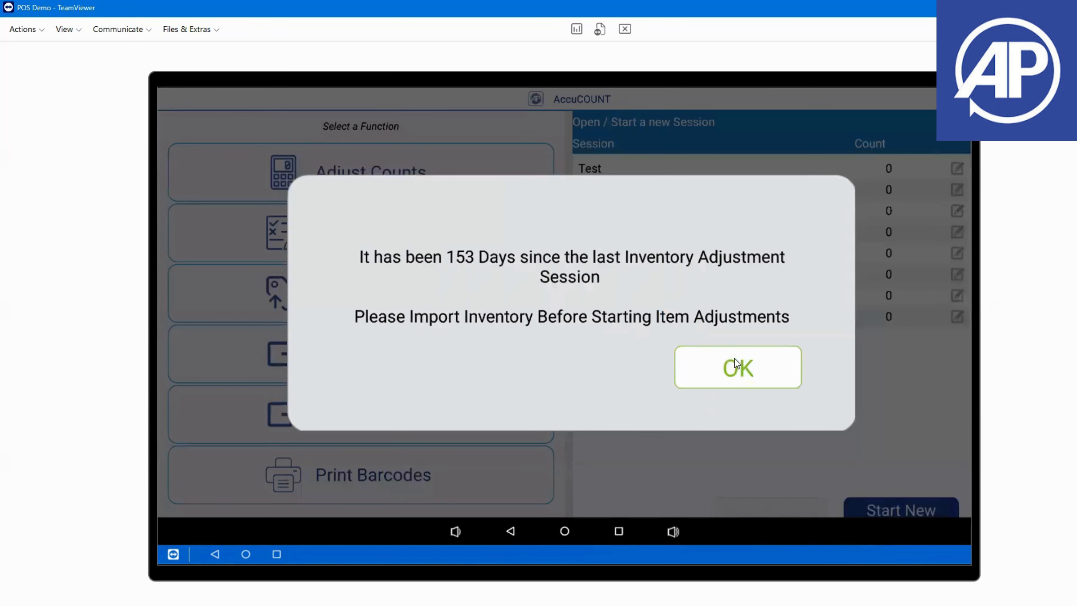
left_click(765, 384)
left_click(915, 524)
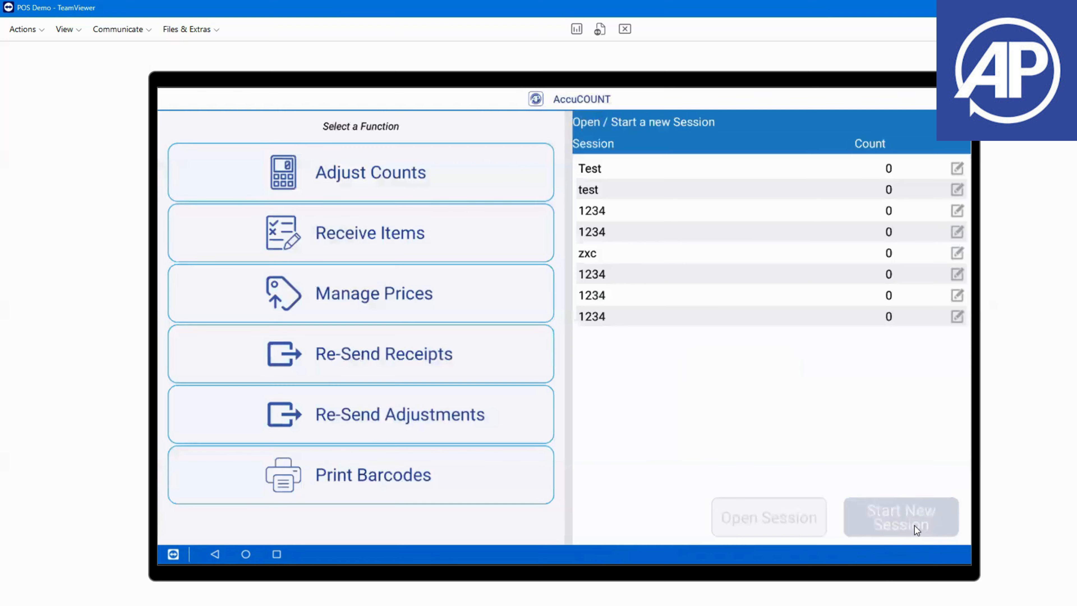
type("1234")
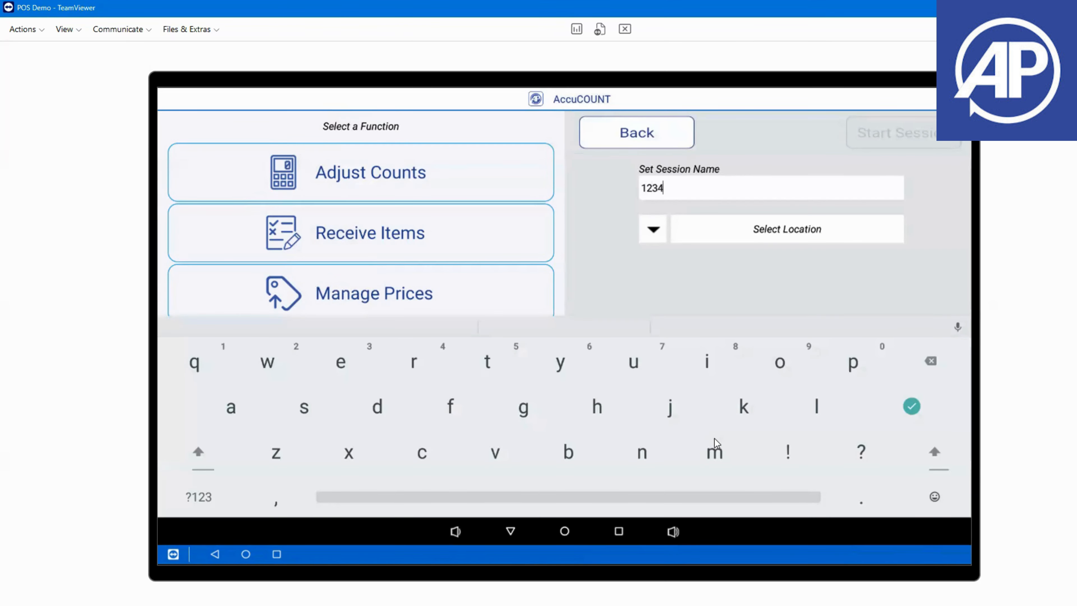
left_click(680, 229)
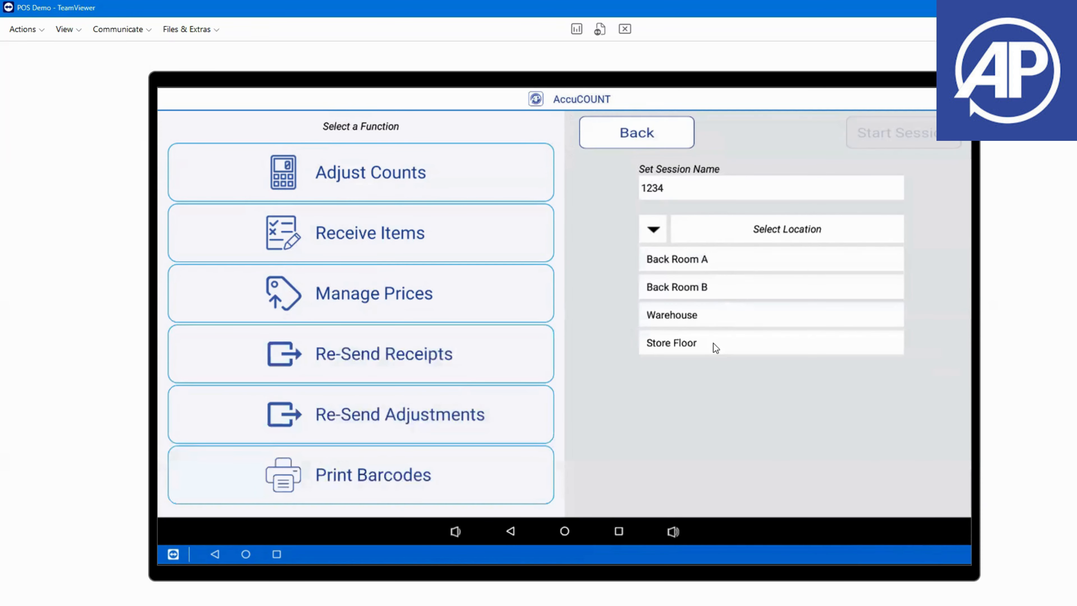
left_click(691, 316)
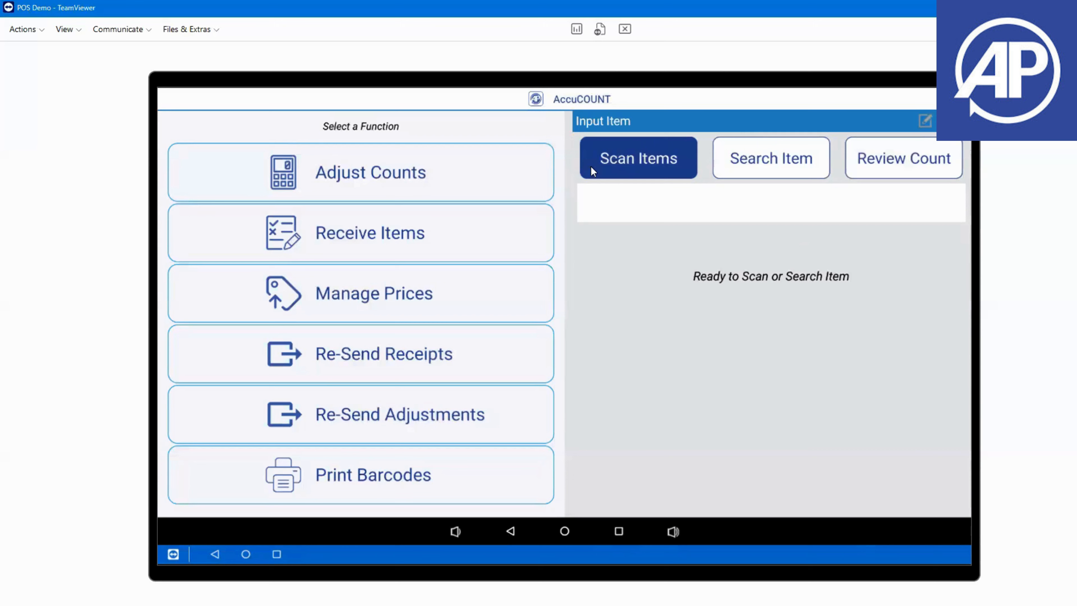
Search for item Pear, check its count, then open Receive Items
left_click(748, 163)
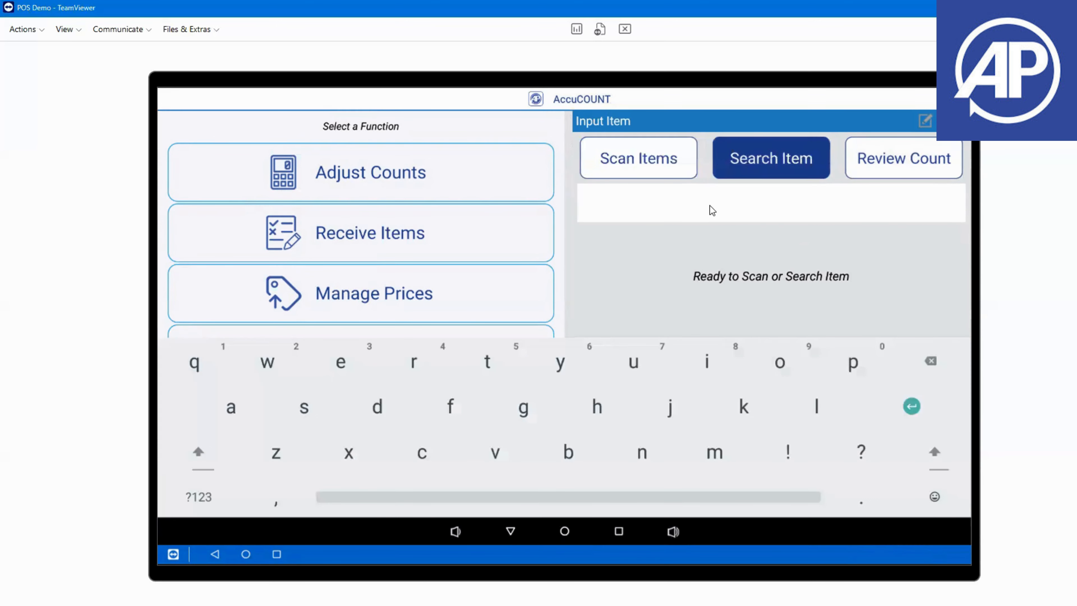
left_click(848, 364)
left_click(338, 370)
left_click(231, 407)
left_click(412, 366)
left_click(913, 406)
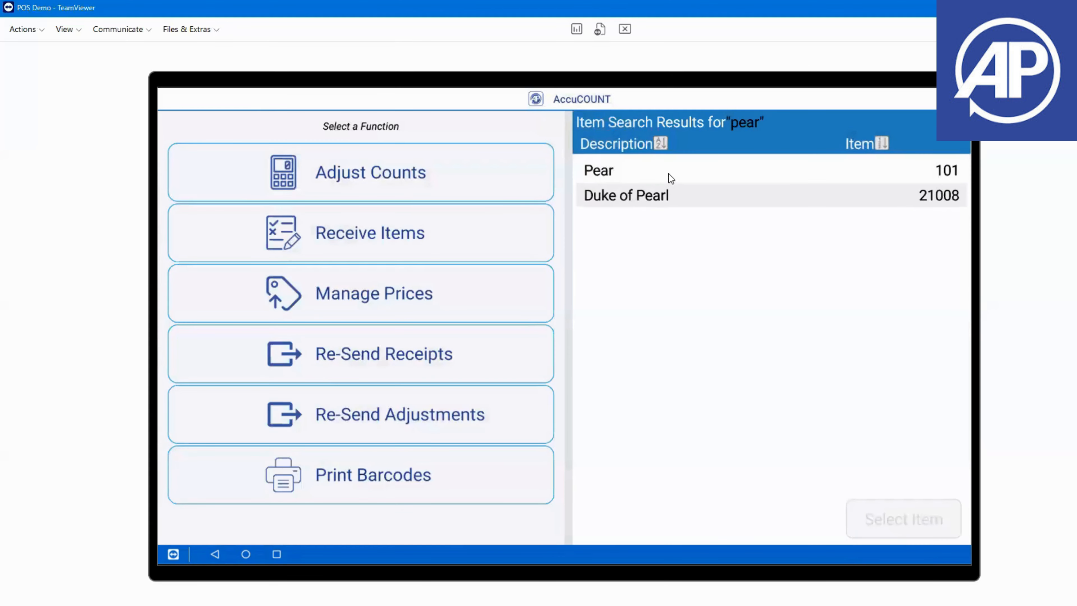
left_click(671, 176)
left_click(921, 533)
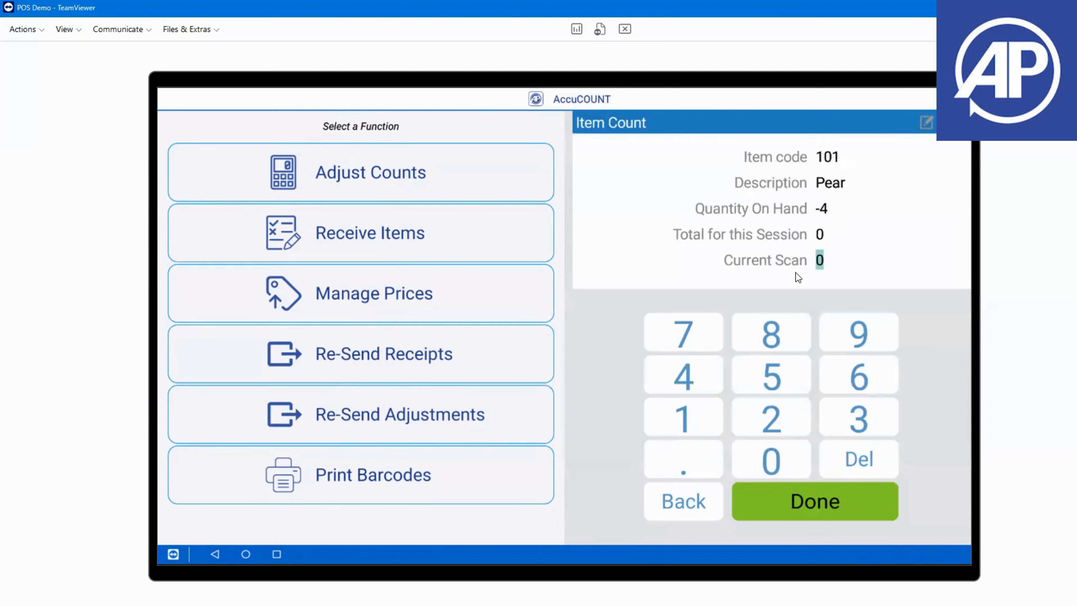
left_click(820, 486)
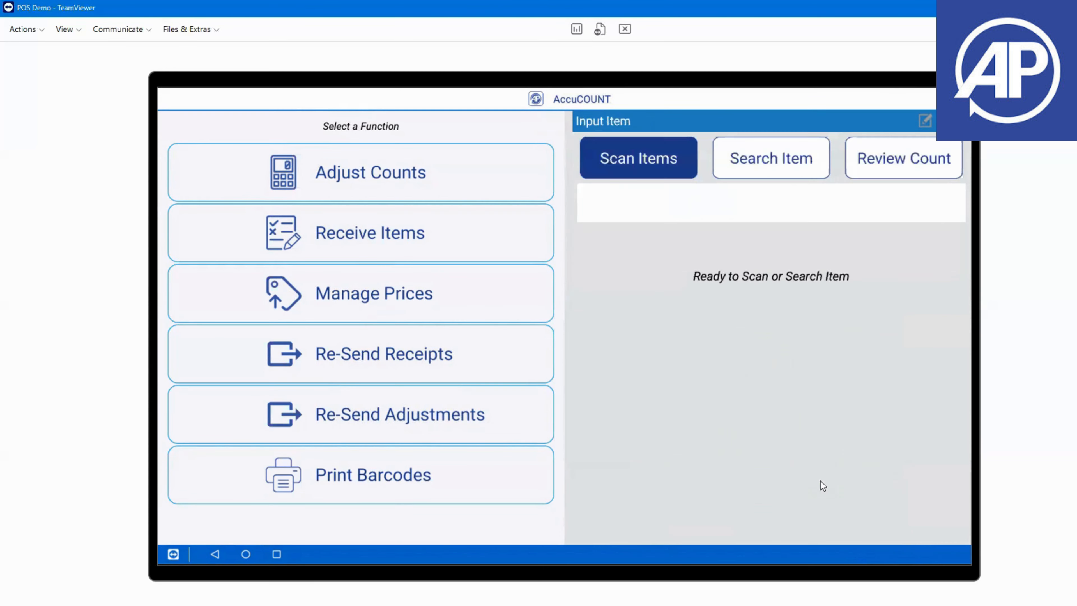
left_click(446, 244)
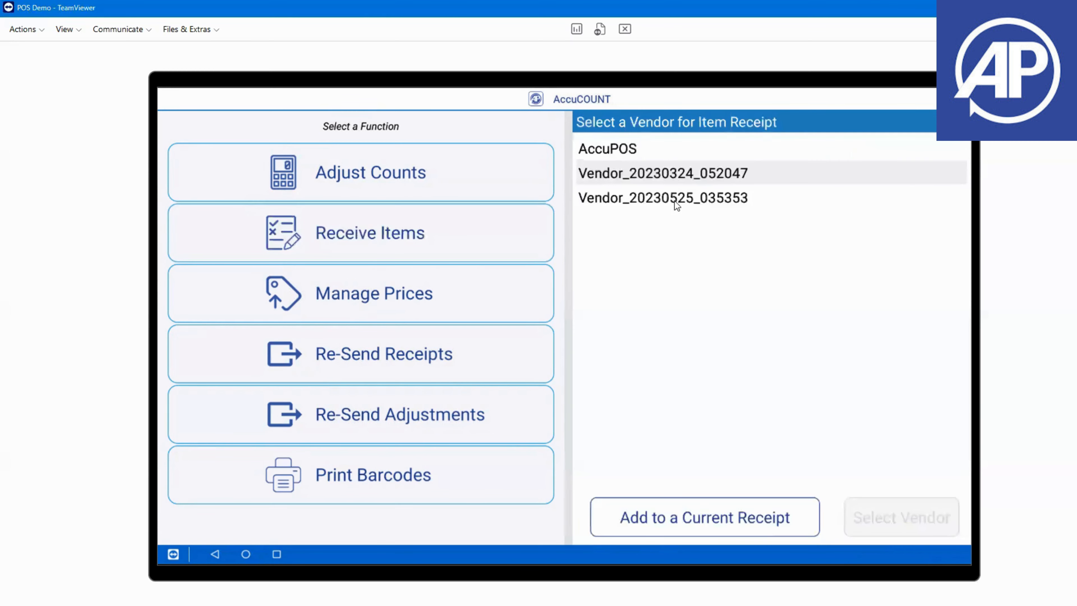
Choose vendor Vendor_20230525_035353 and load item Pear for entering its received quantity
left_click(676, 205)
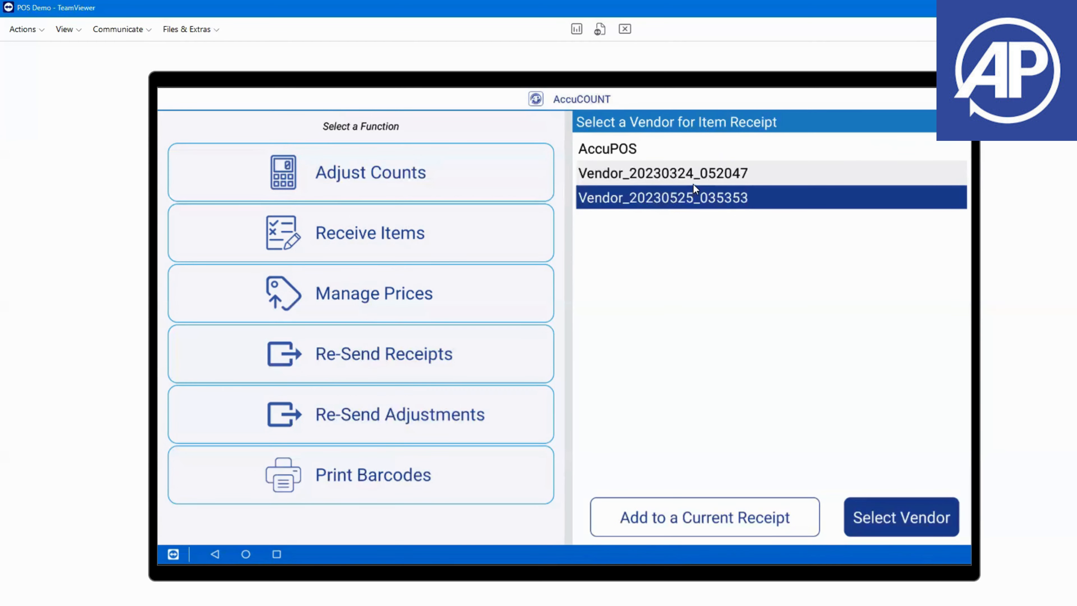
left_click(909, 476)
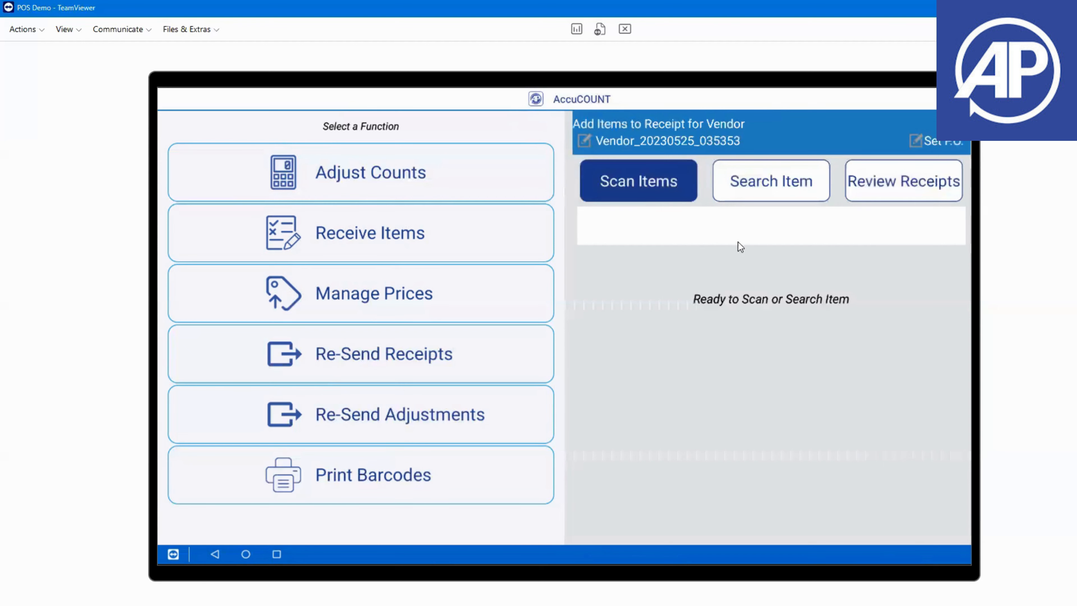
left_click(776, 181)
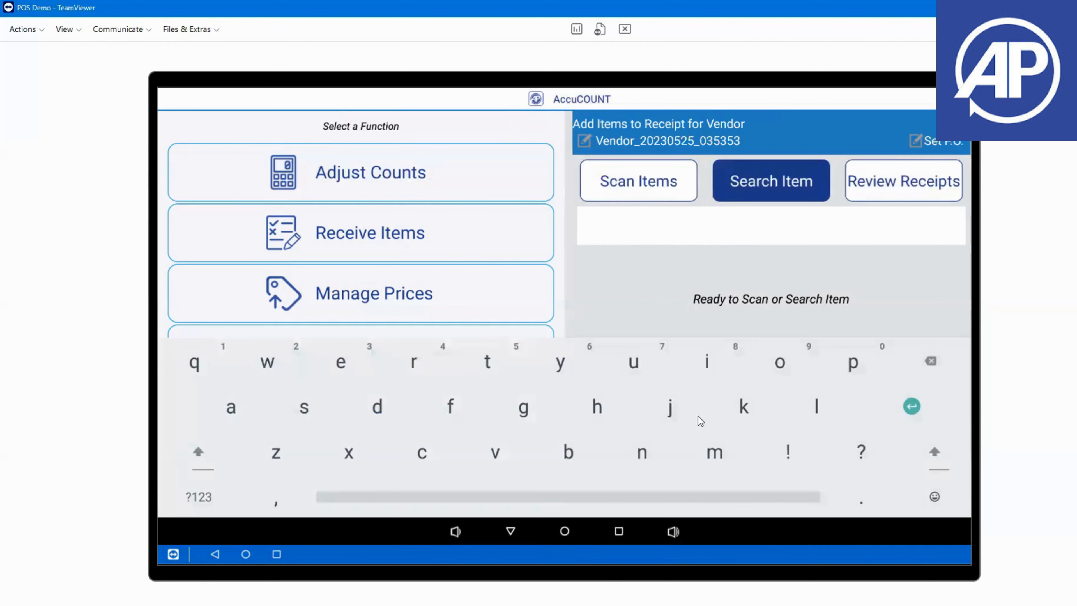
type("pe")
left_click(231, 407)
left_click(413, 361)
left_click(911, 406)
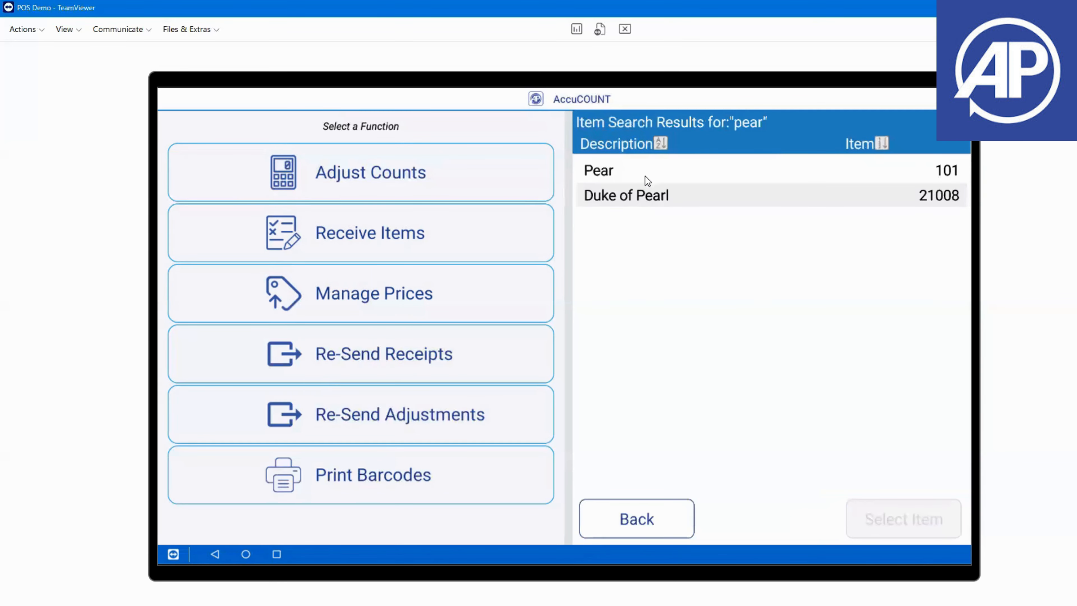
left_click(645, 171)
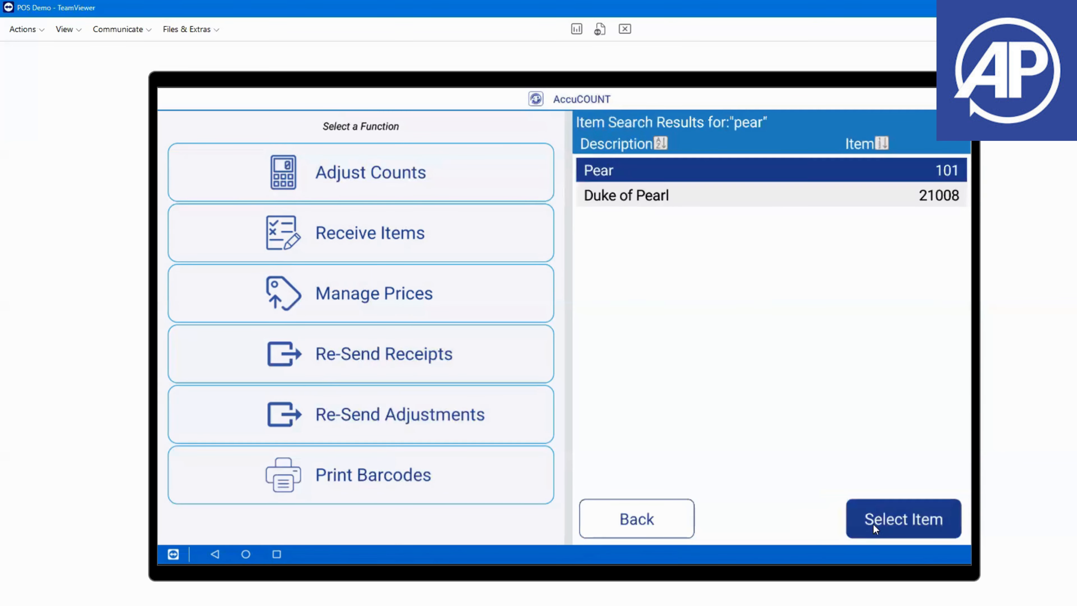
left_click(876, 525)
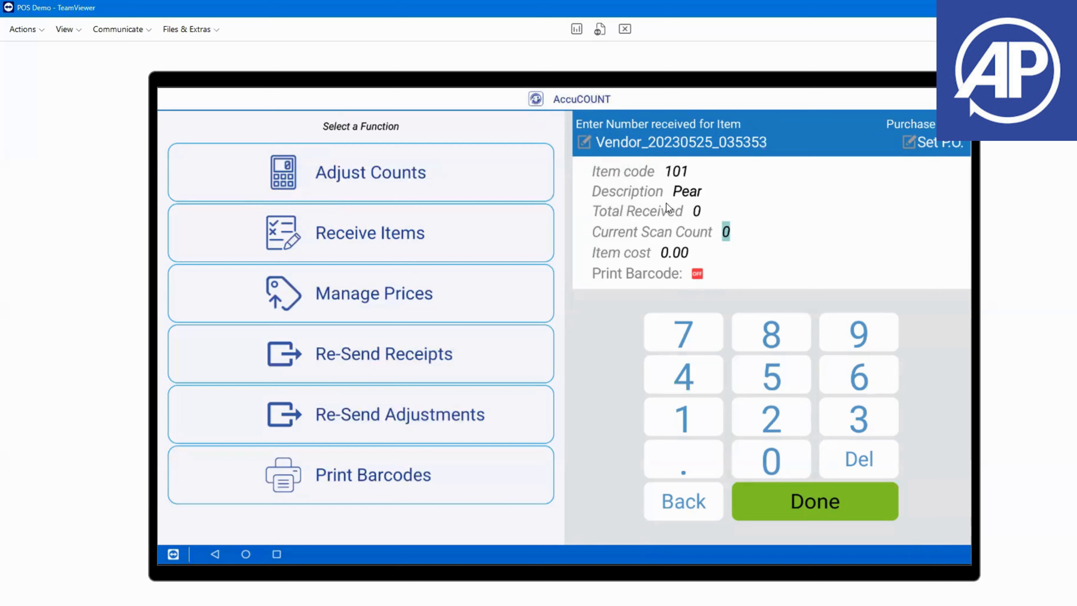
Enter P.O. number 1234 for the receipt, go back to Pear, and switch to Manage Prices
left_click(912, 144)
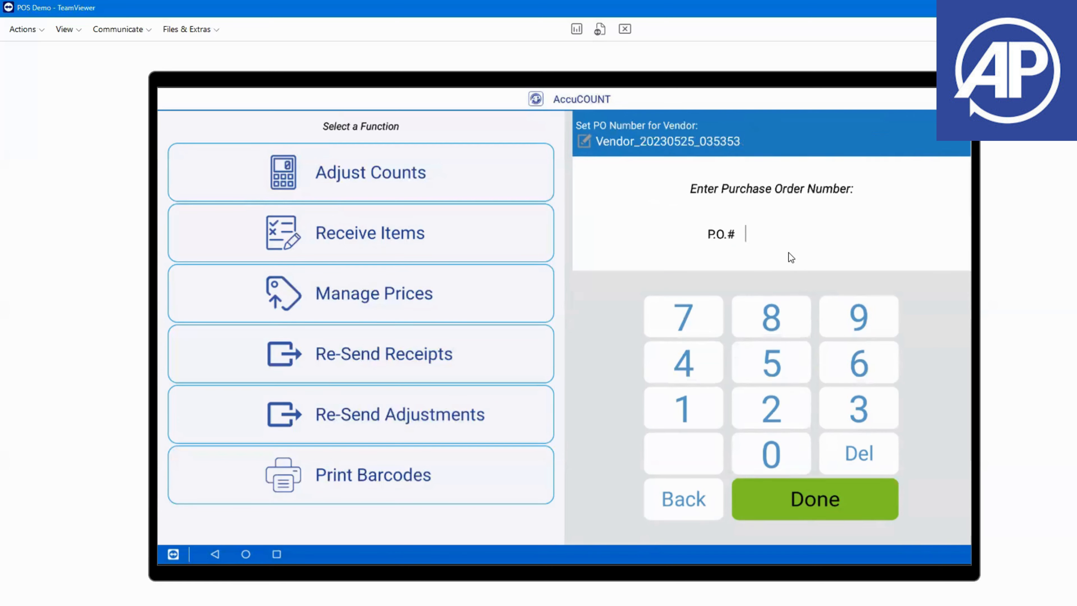
type("1234")
left_click(683, 499)
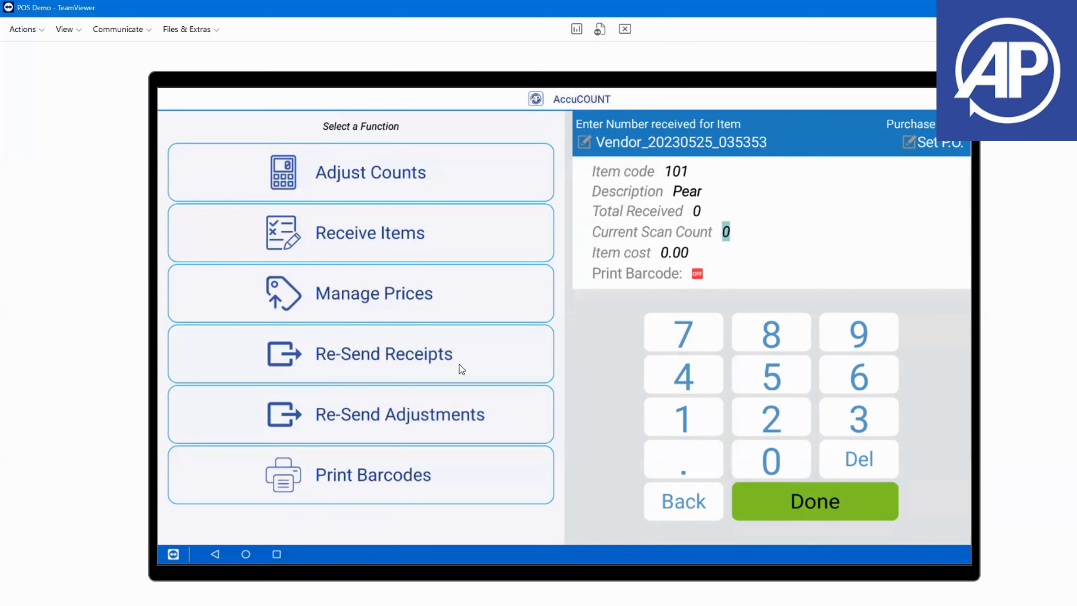
left_click(360, 299)
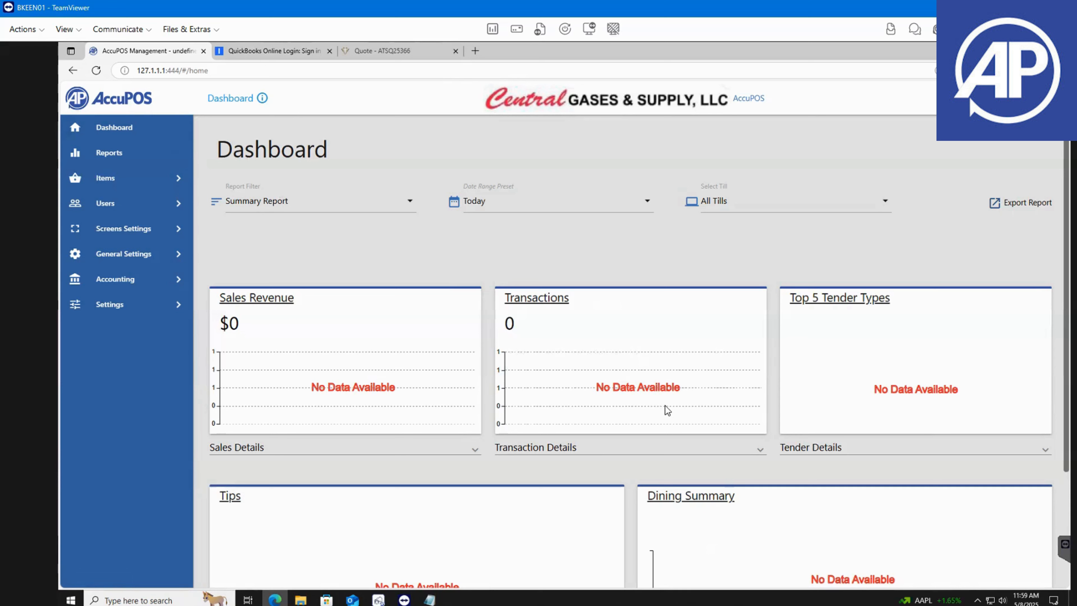
Refresh the dashboard, keeping Summary Report as the report filter
right_click(867, 177)
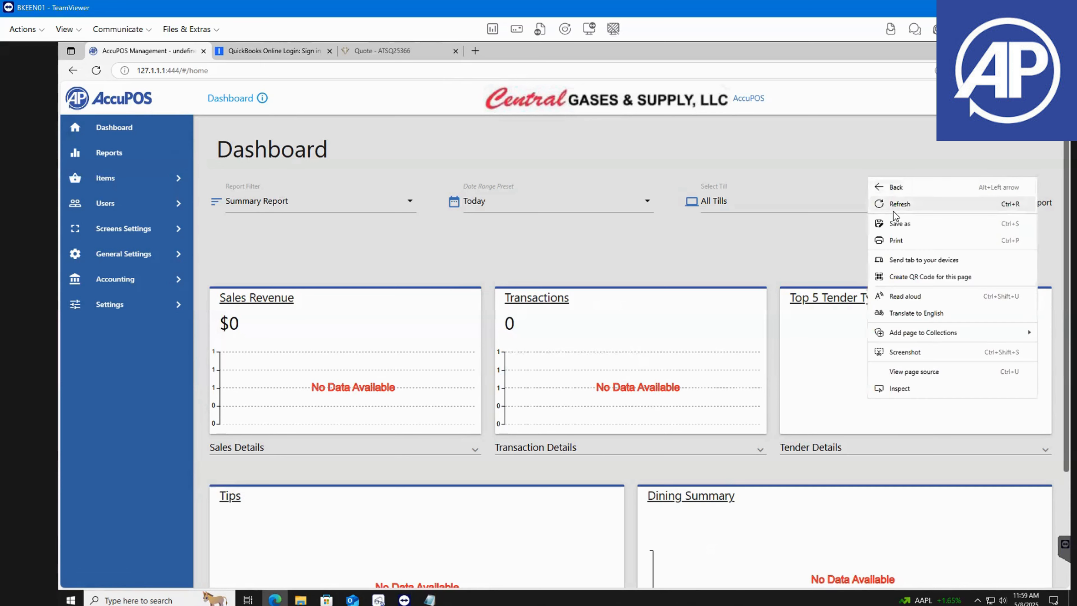
left_click(894, 208)
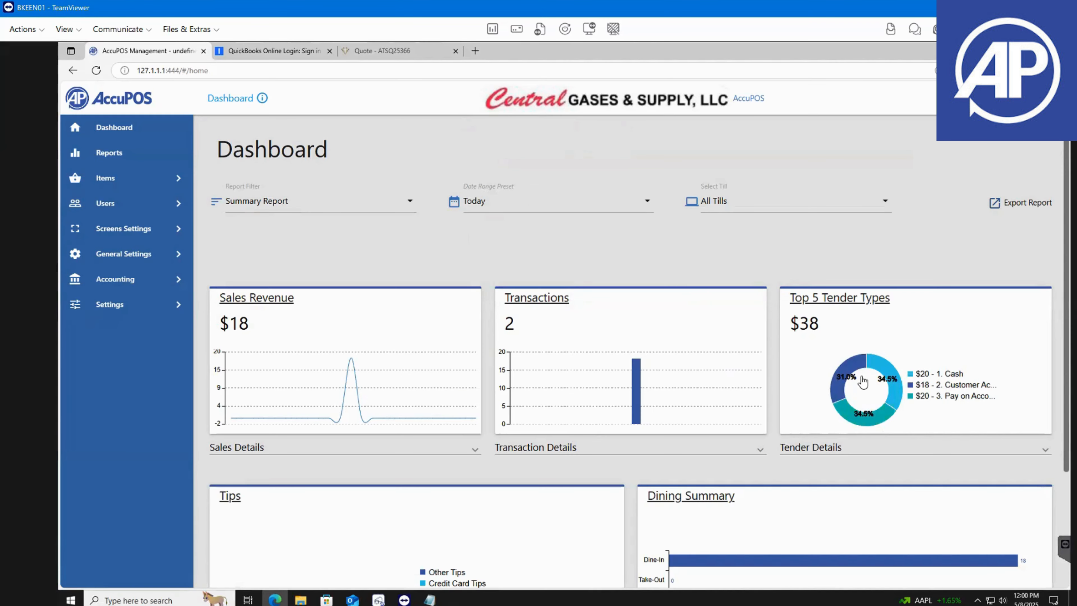
left_click(403, 203)
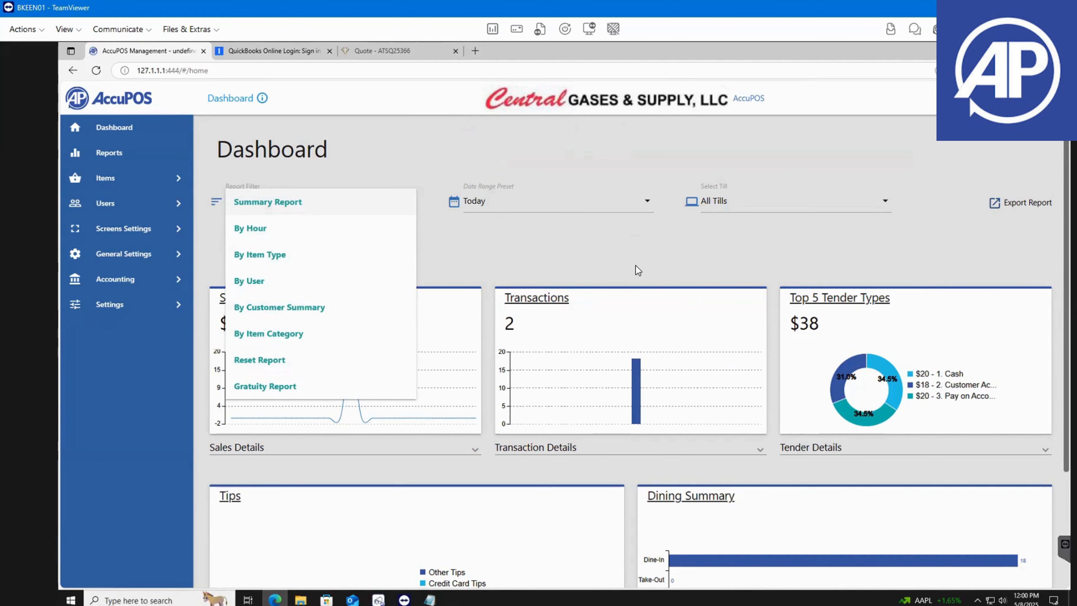
left_click(726, 255)
Expand the Sales, Transaction and Tender Details breakdowns, then go to Reports
scroll(516, 291, "down", 2)
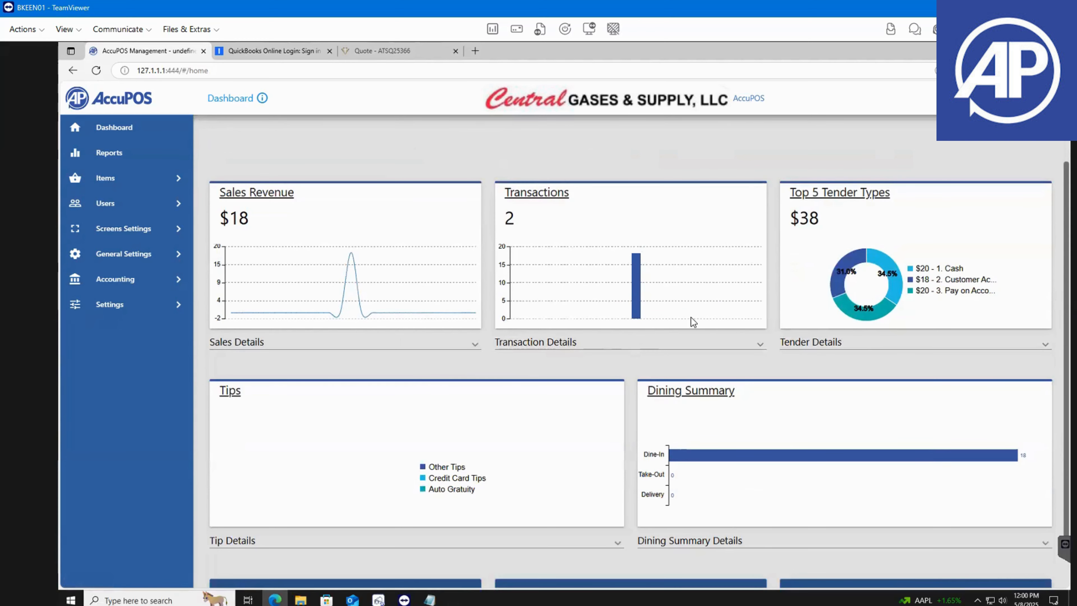
scroll(693, 322, "down", 1)
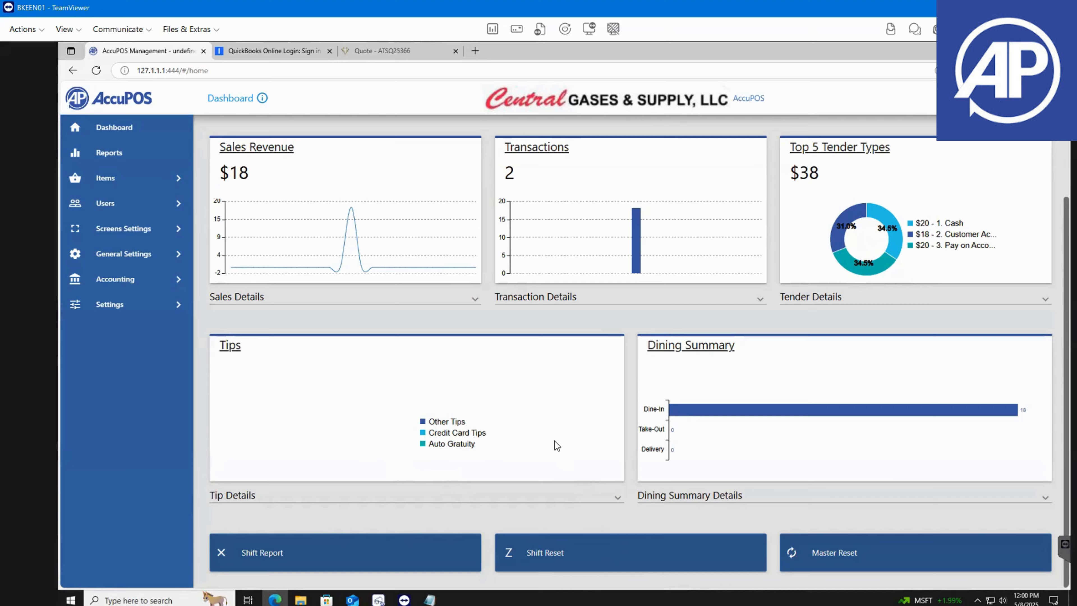
scroll(554, 441, "up", 4)
left_click(471, 449)
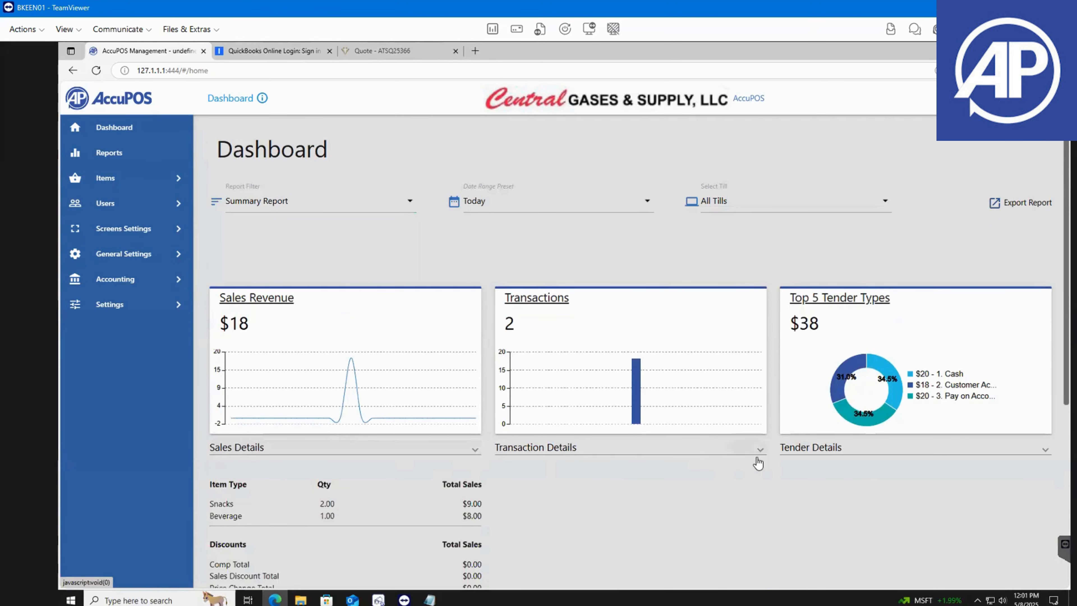
left_click(759, 448)
scroll(759, 449, "down", 2)
left_click(1044, 342)
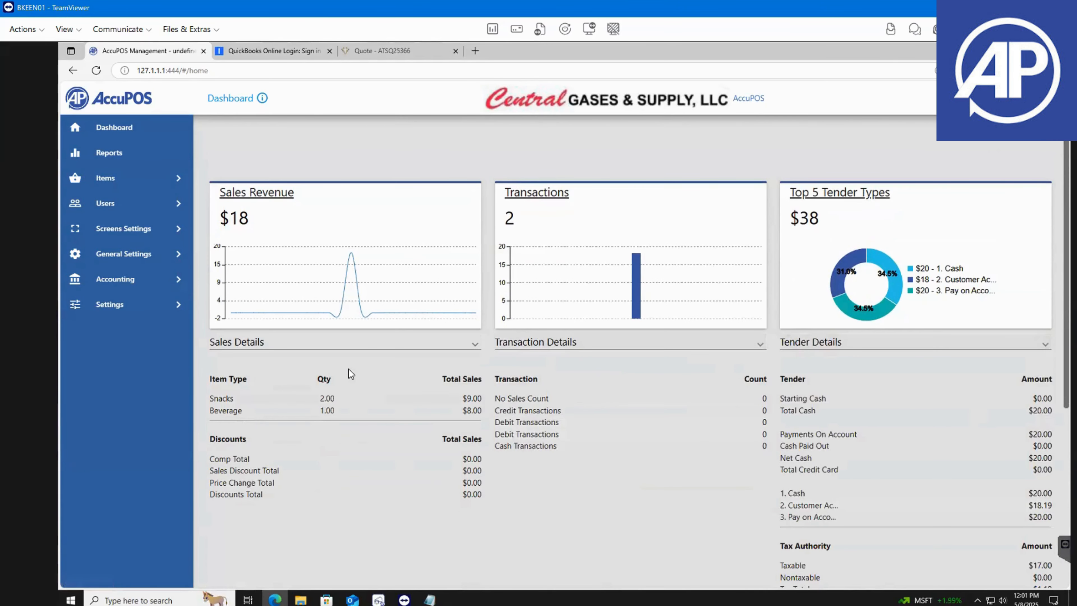
scroll(467, 339, "up", 3)
left_click(109, 153)
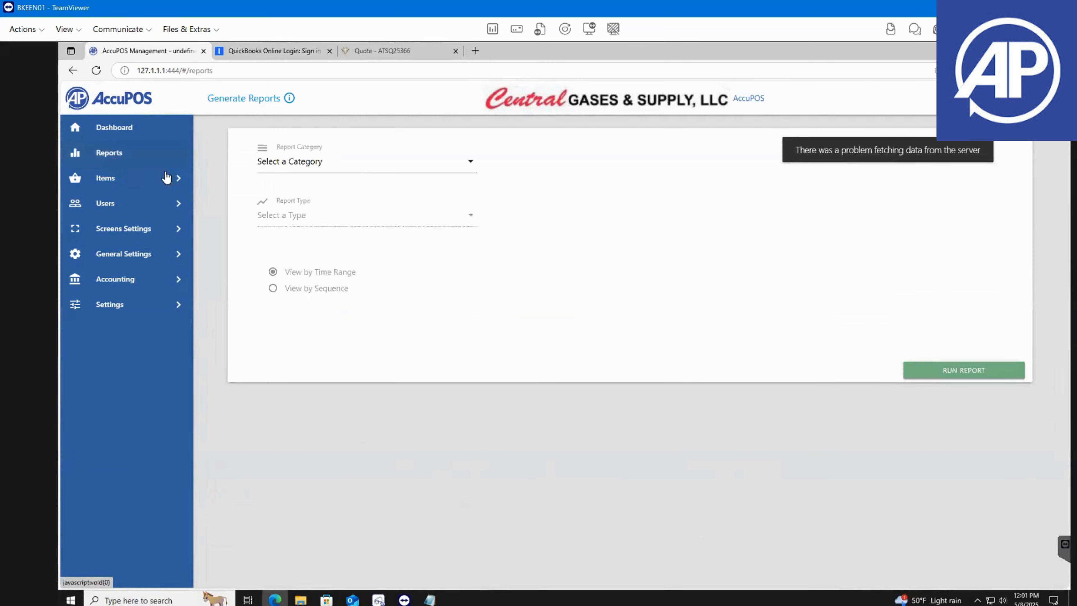
Generate a Transactions report with advanced filters, cancel the email prompt and close the report window
left_click(338, 163)
left_click(334, 215)
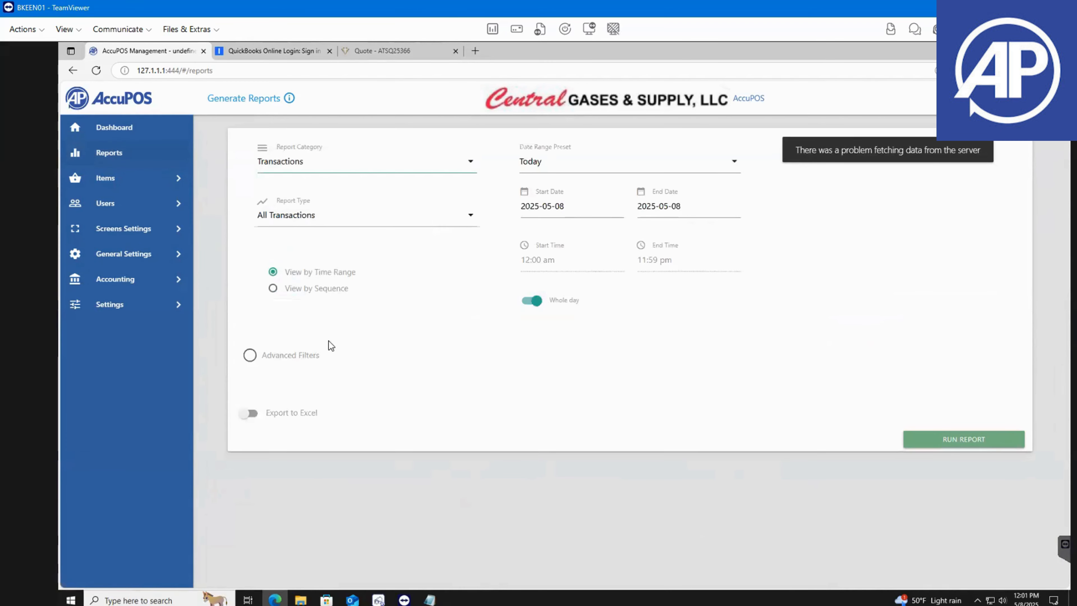
left_click(249, 355)
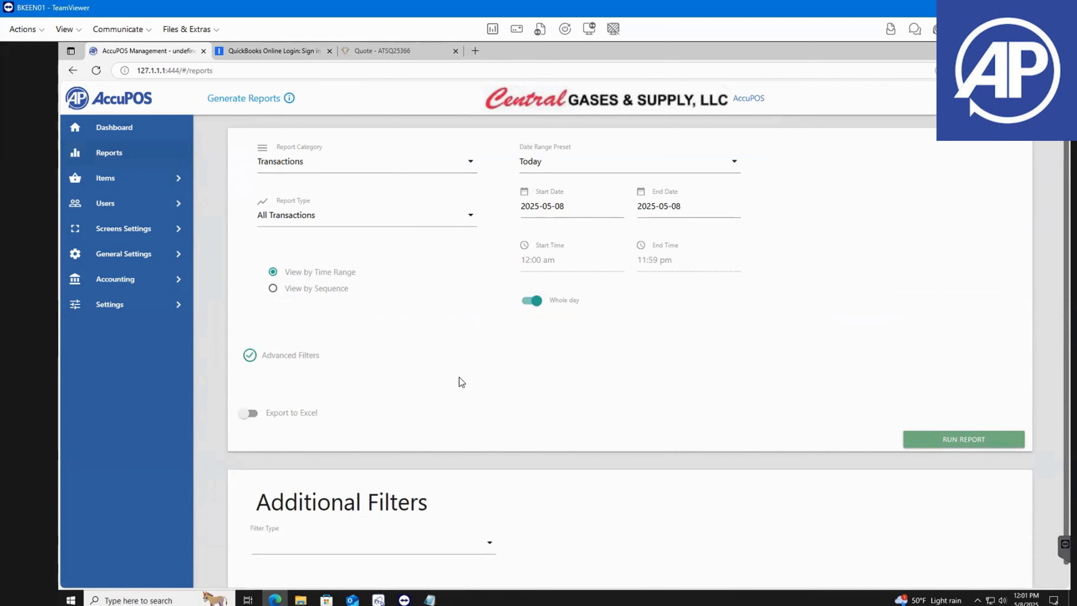
scroll(348, 358, "down", 1)
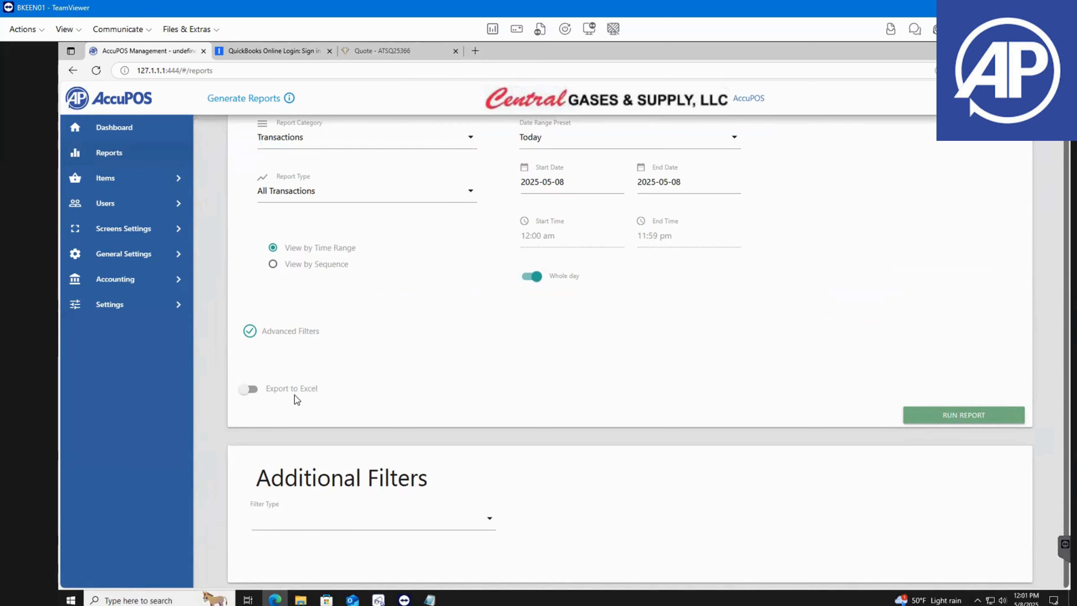
left_click(1002, 416)
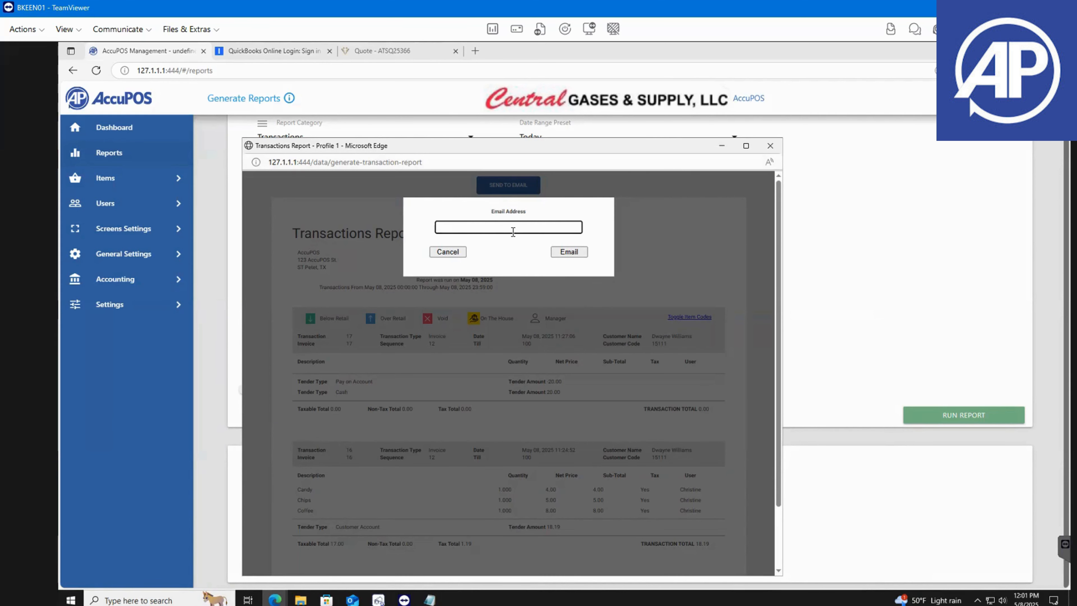
left_click(465, 250)
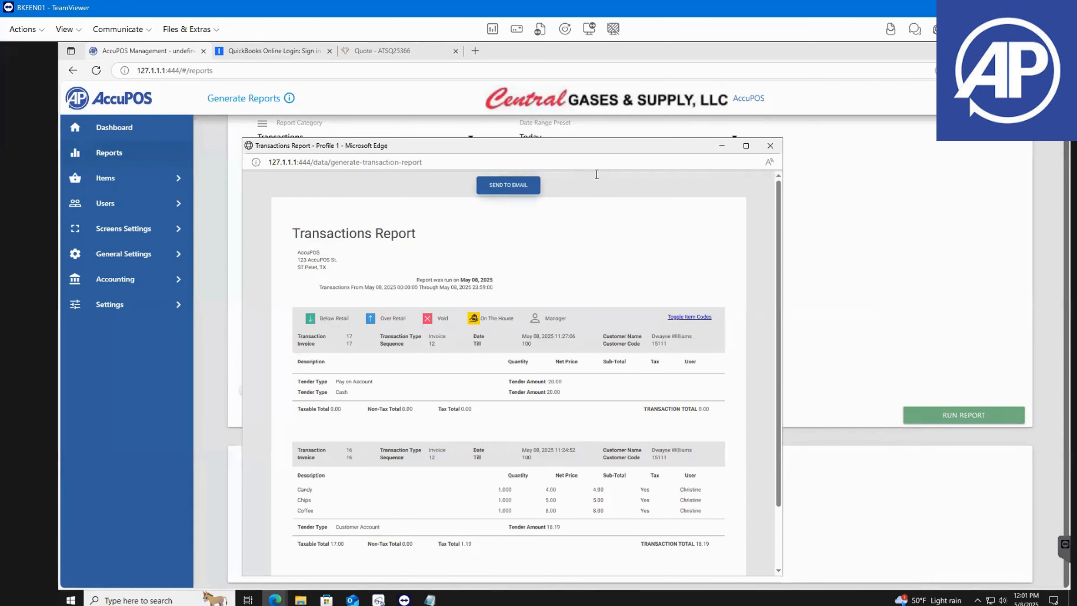
left_click(770, 146)
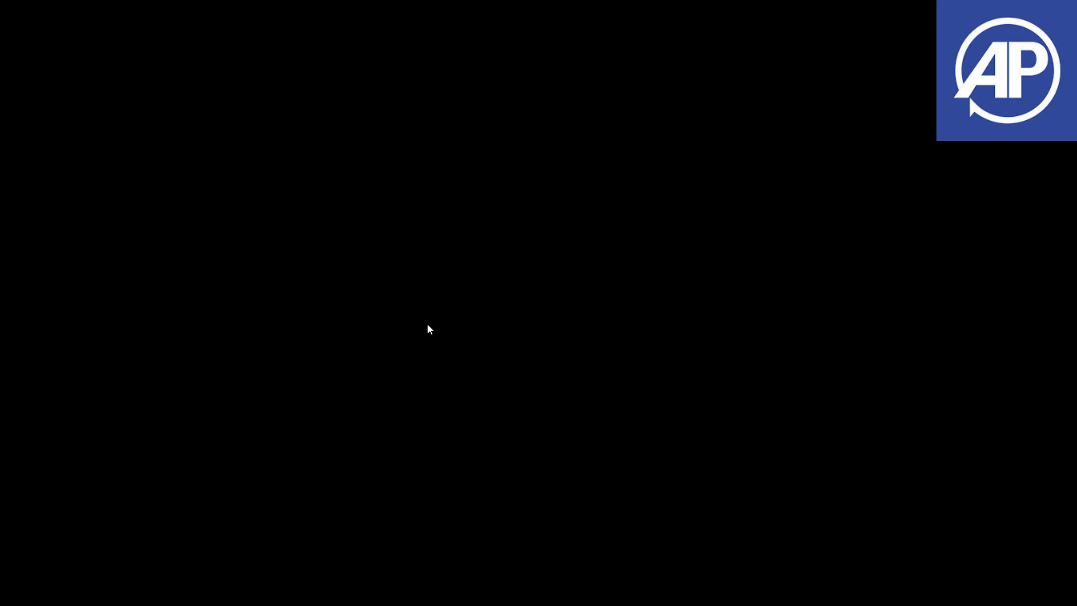
Keep Transactions as the report category and expand the Items section in the sidebar
scroll(299, 174, "up", 1)
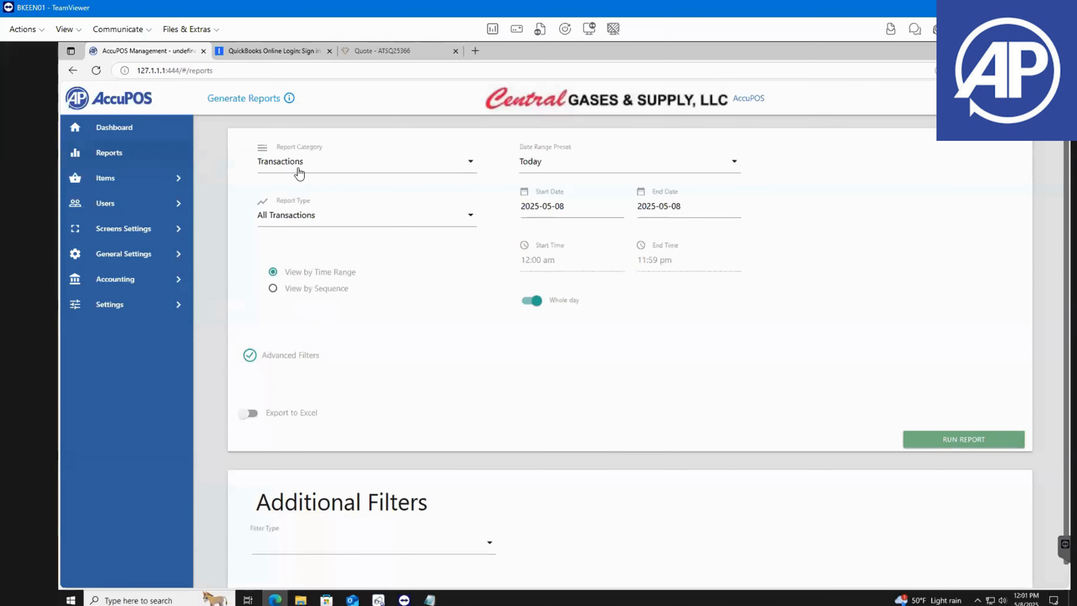
left_click(298, 170)
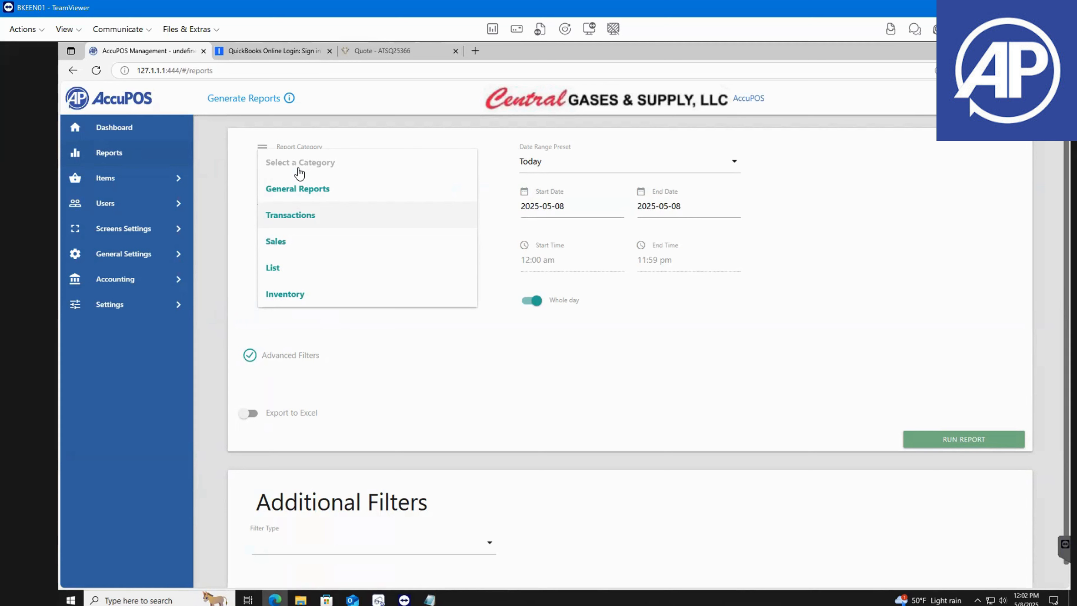
left_click(333, 233)
left_click(130, 177)
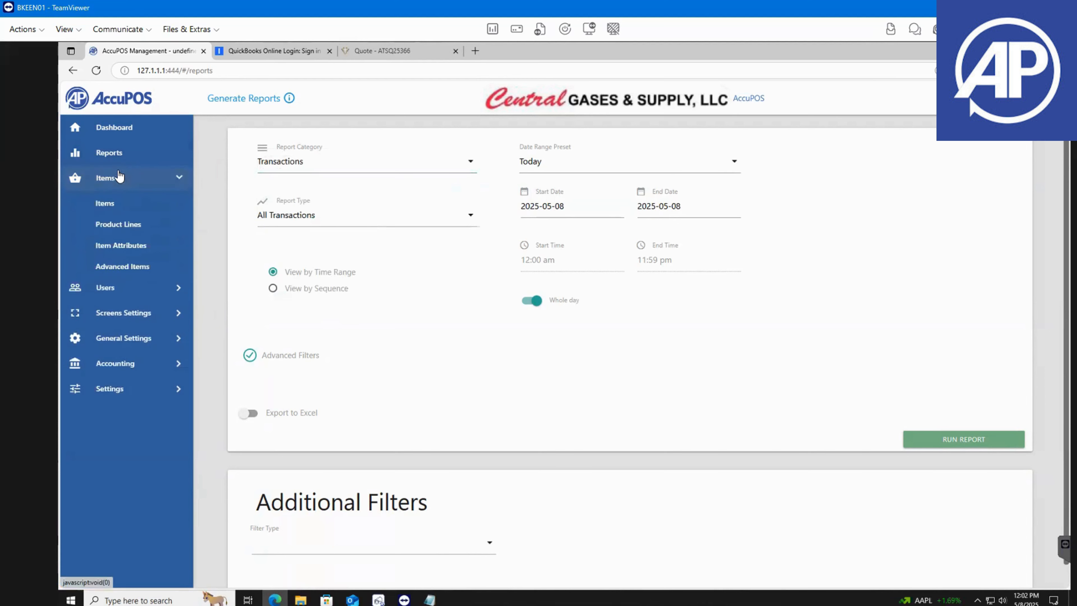
Search the item list for 'chip' and open the Chips item's details
left_click(104, 204)
left_click(263, 140)
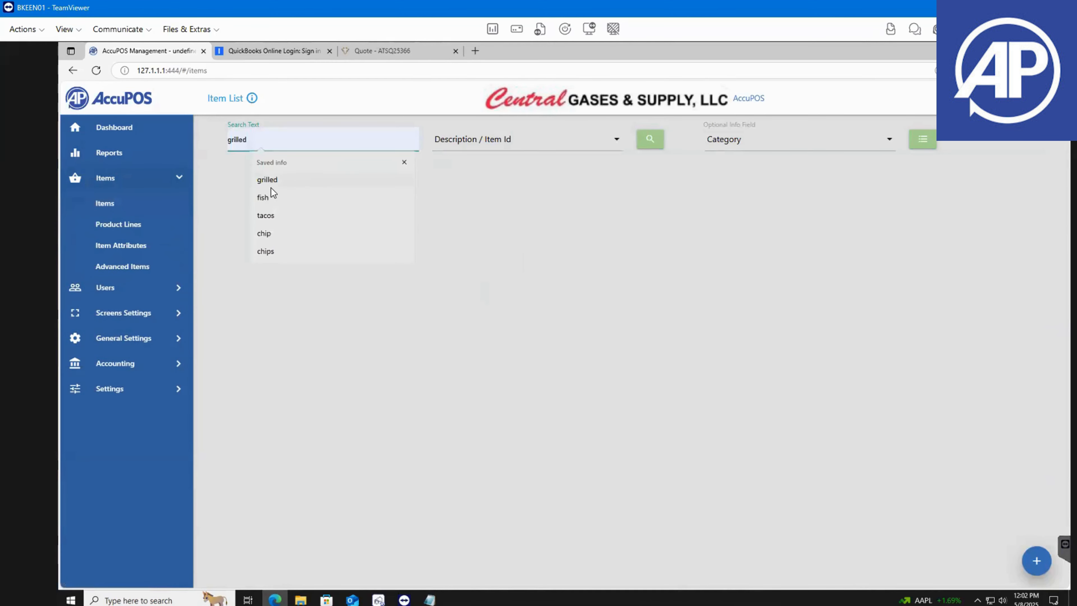
left_click(265, 232)
key("Return")
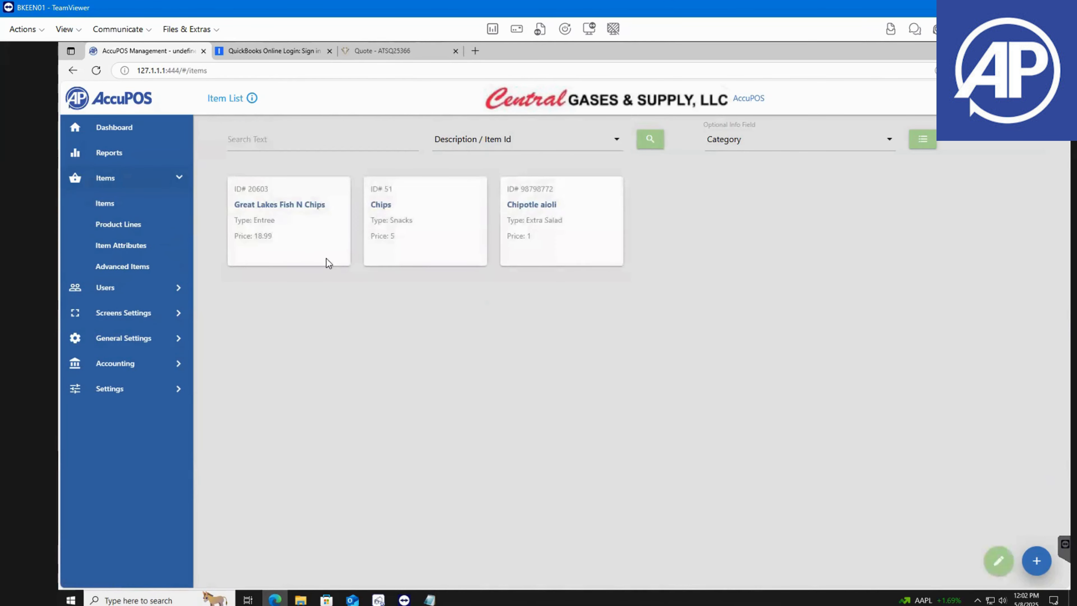
left_click(422, 229)
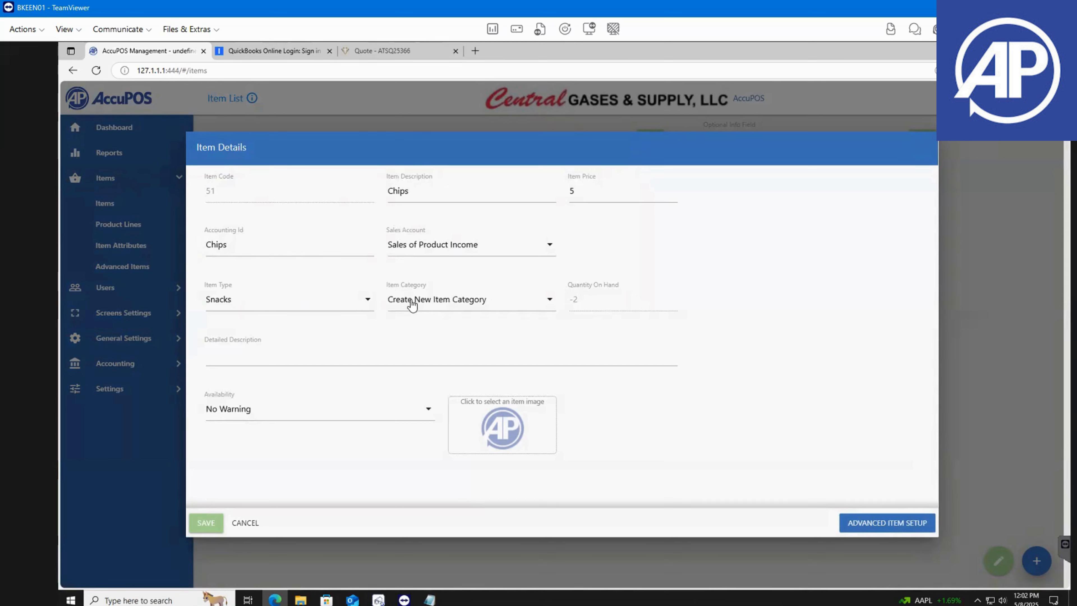
Check Chips' availability stays No Warning, scroll through price levels and options, then cancel
left_click(315, 419)
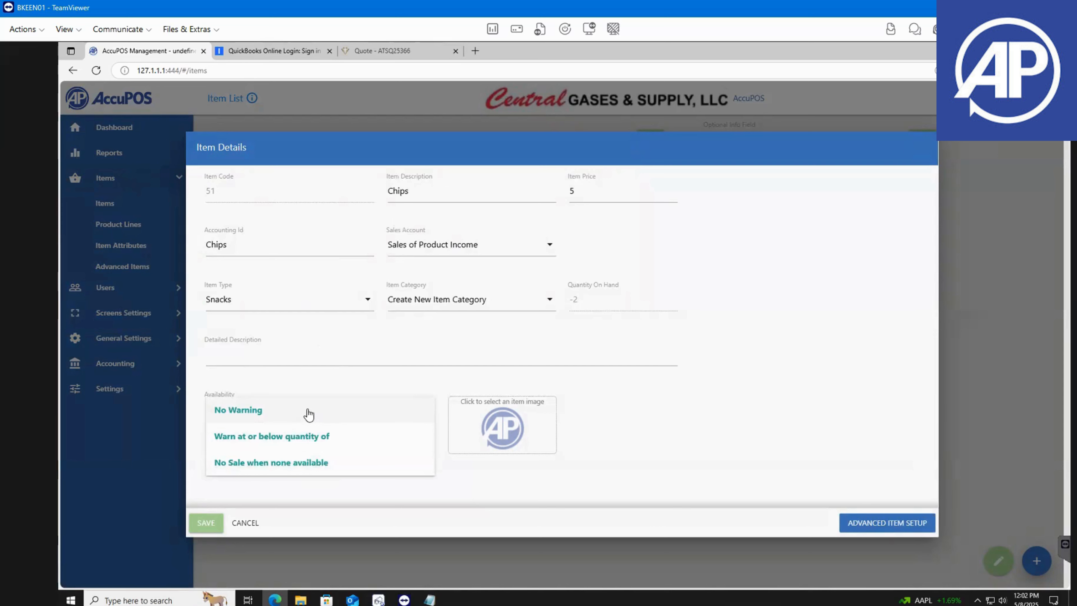
left_click(686, 423)
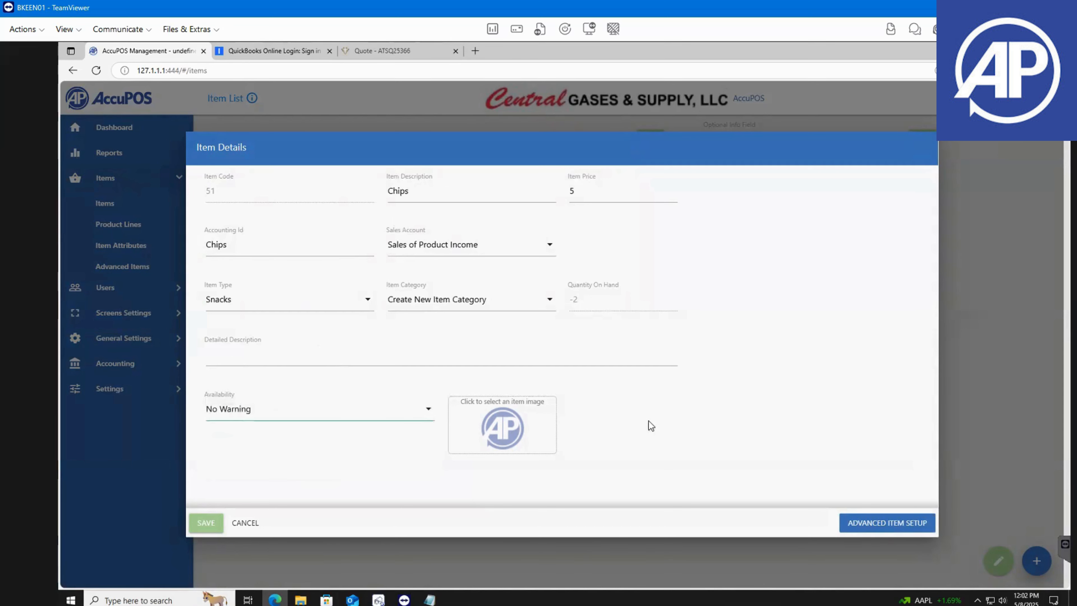
scroll(495, 317, "down", 3)
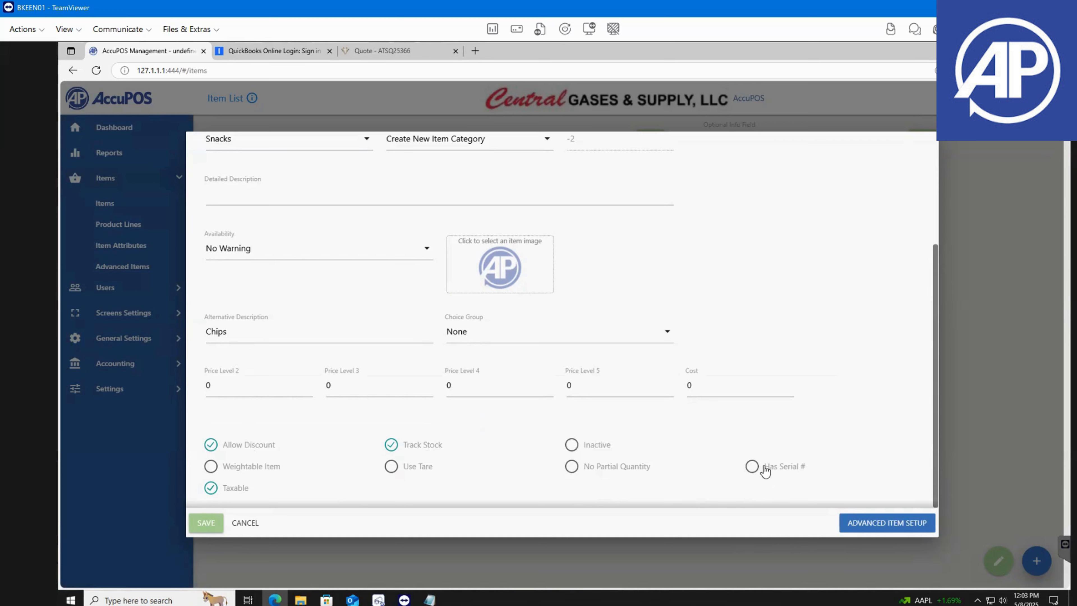
left_click(245, 523)
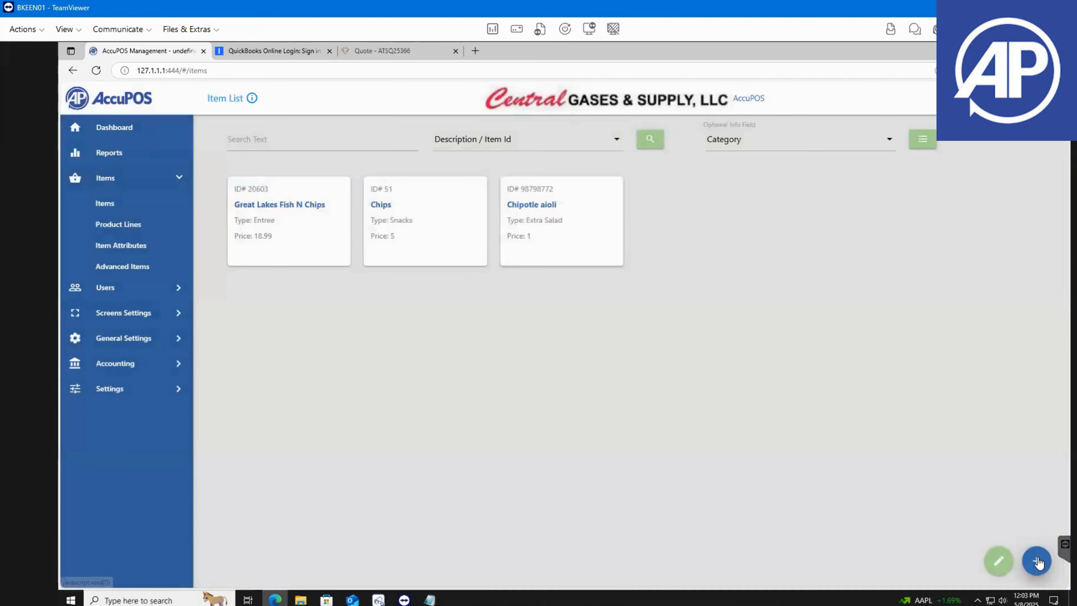
Scroll through a blank new Item Details form, discard it, and go to Product Lines
left_click(1036, 561)
scroll(377, 343, "down", 1)
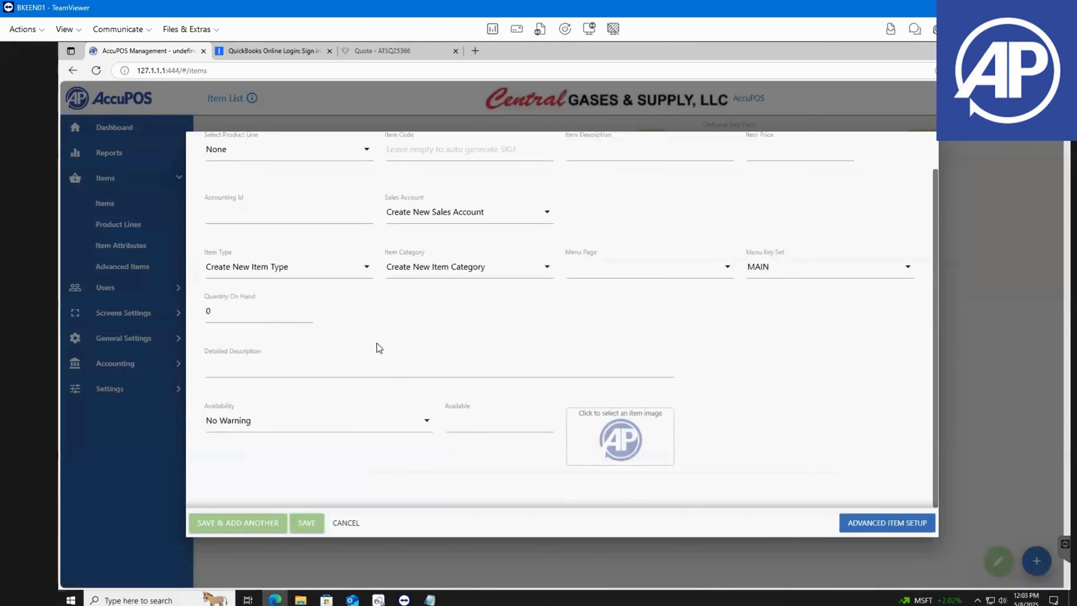
scroll(358, 424, "up", 1)
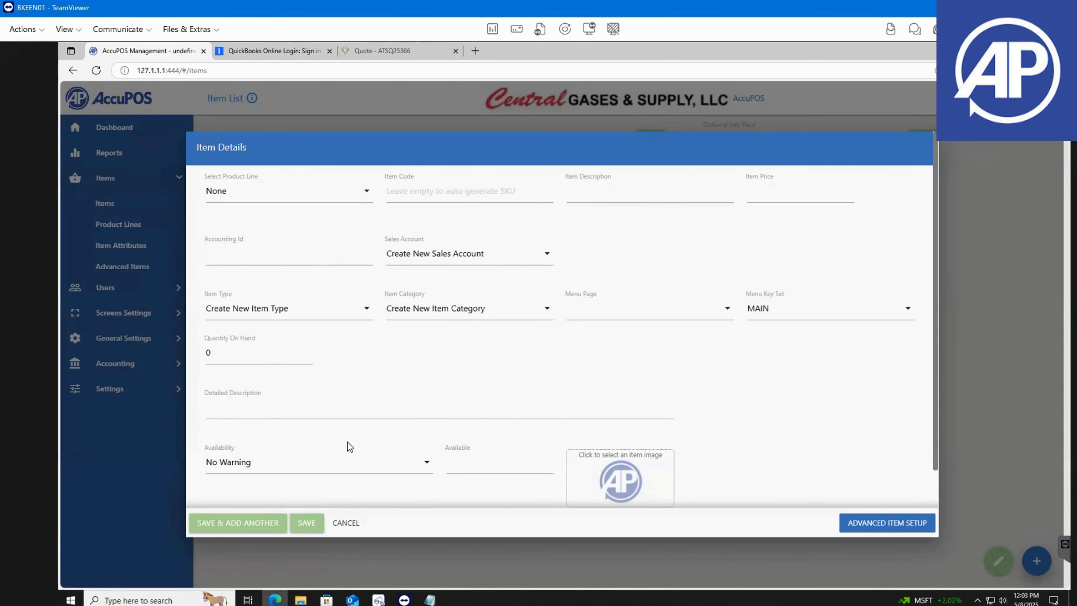
left_click(344, 525)
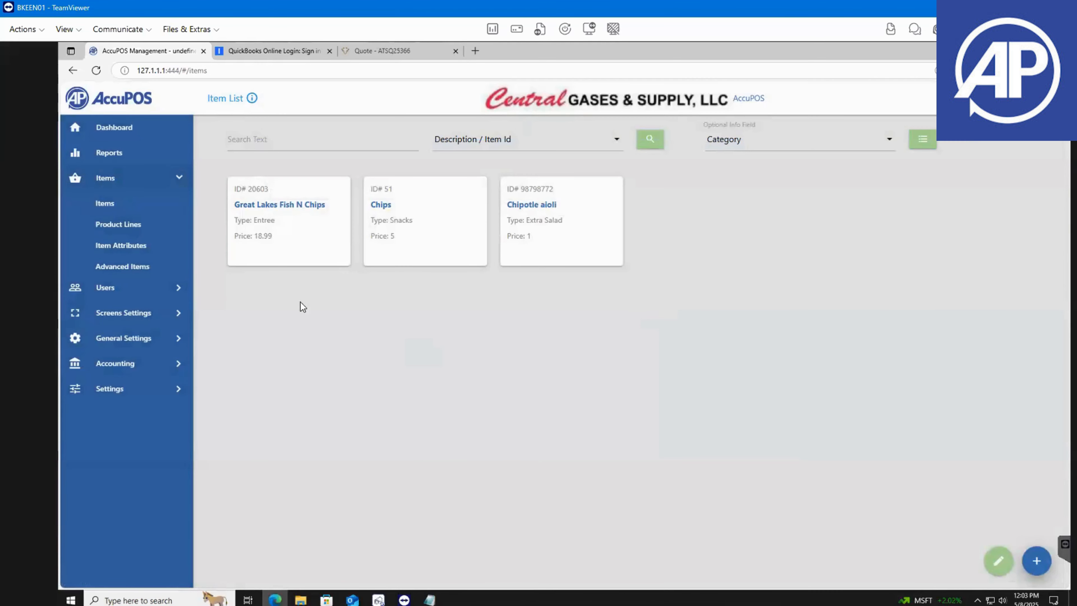
left_click(130, 225)
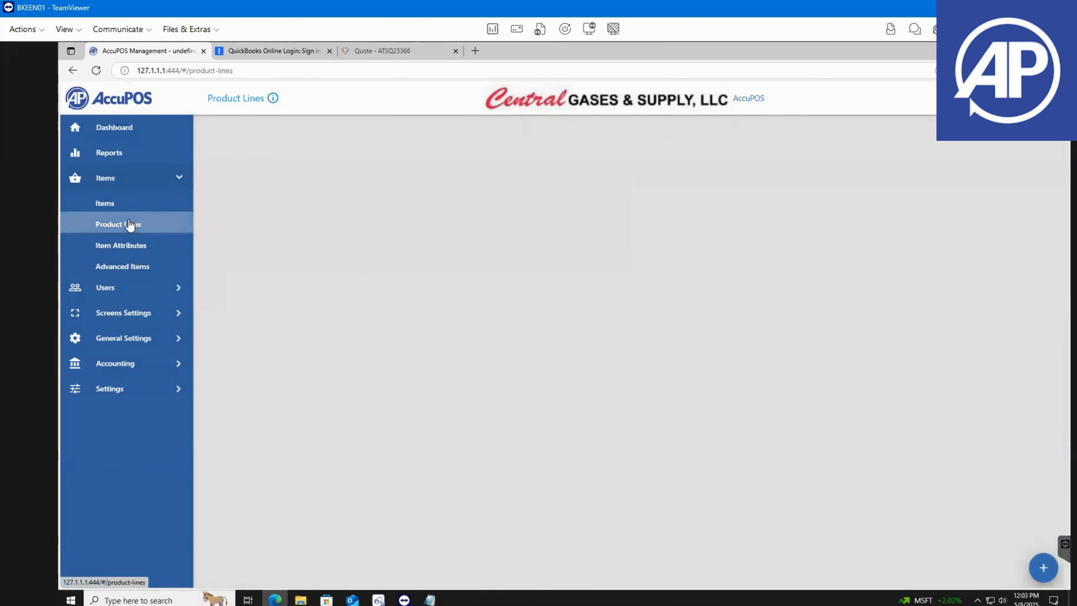
View the Item Attributes page, then open Sales & Promotions from the Advanced Items tools
left_click(120, 245)
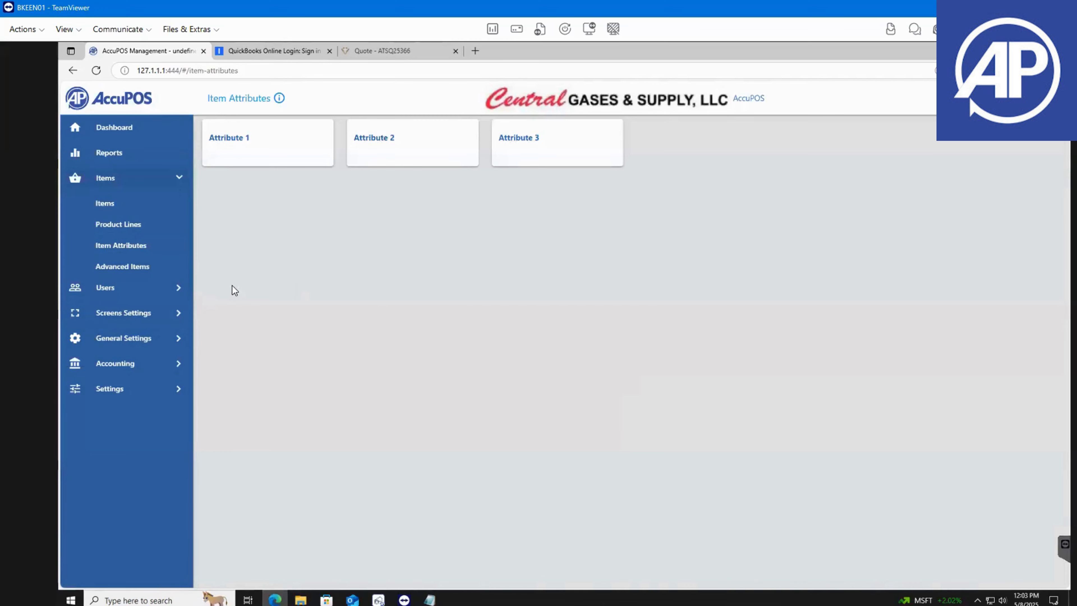
left_click(145, 267)
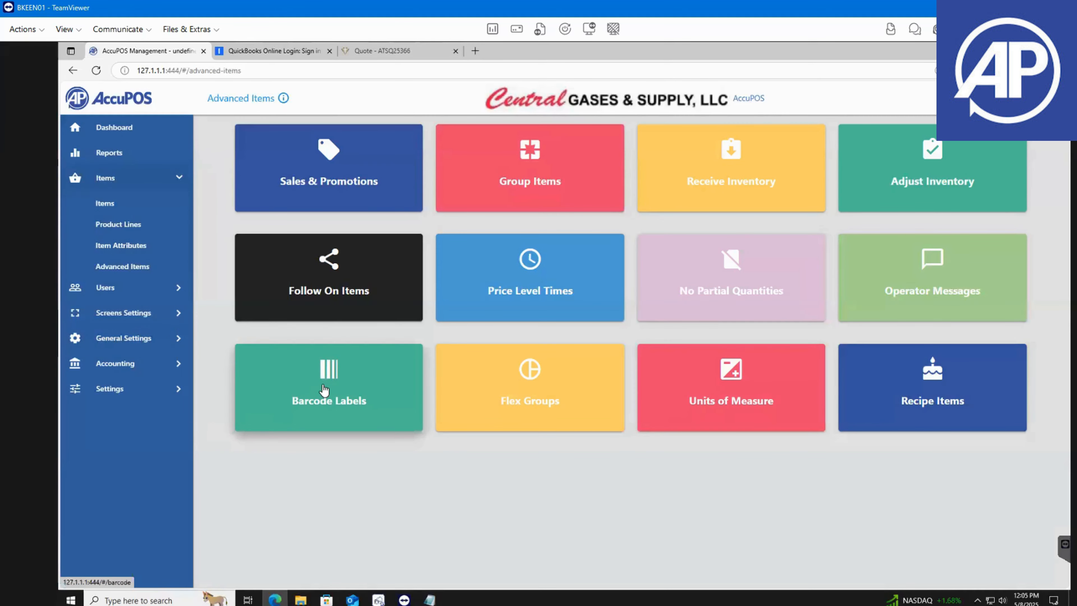
left_click(352, 180)
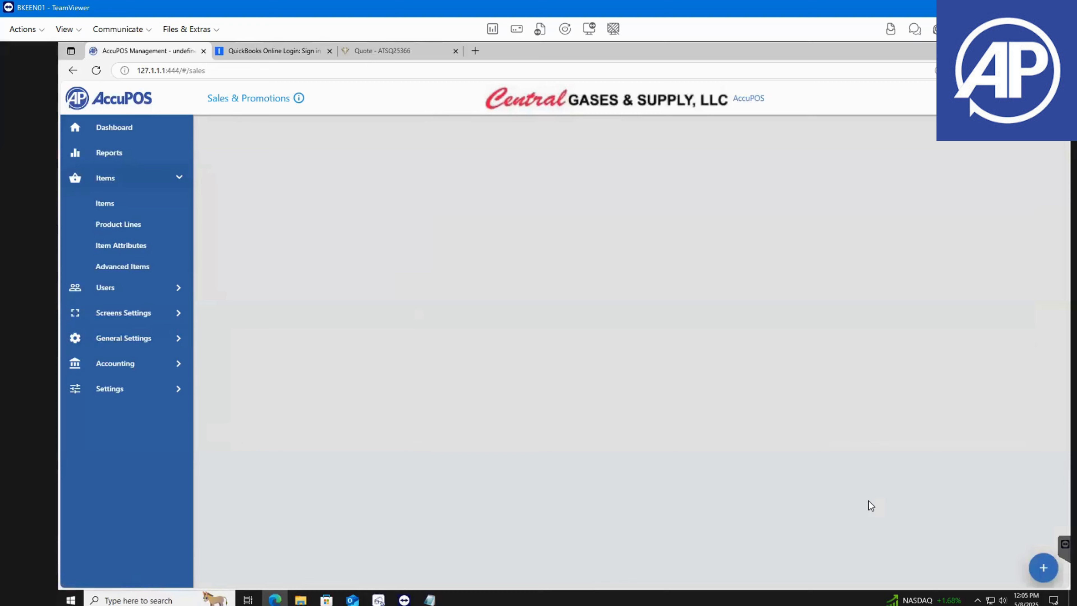
Draft a new promotion, try By Item Category and By Item Type scopes, then close it unsaved
left_click(1044, 575)
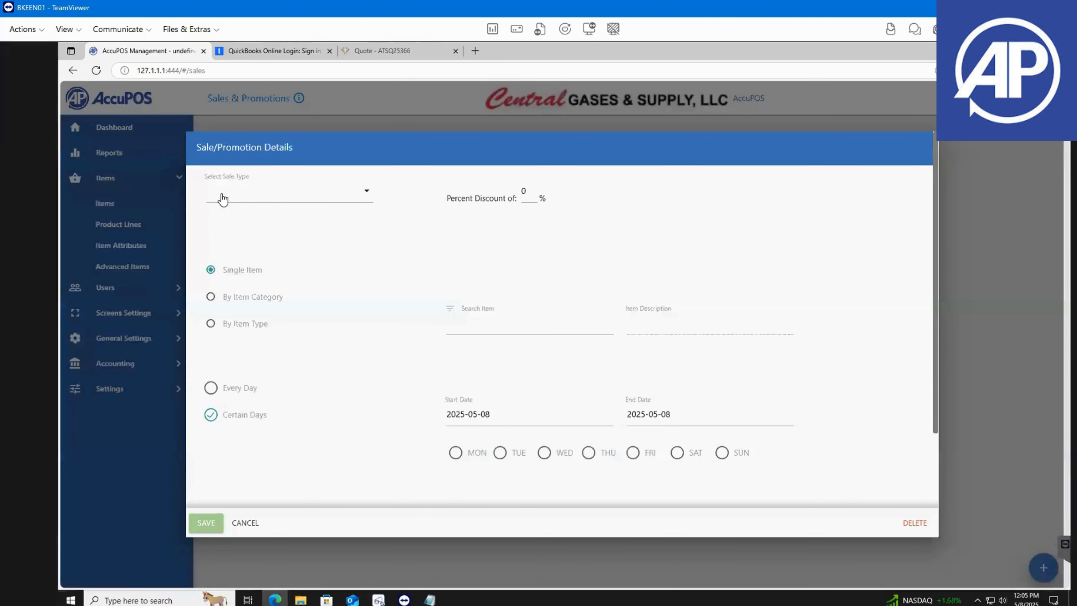
left_click(276, 194)
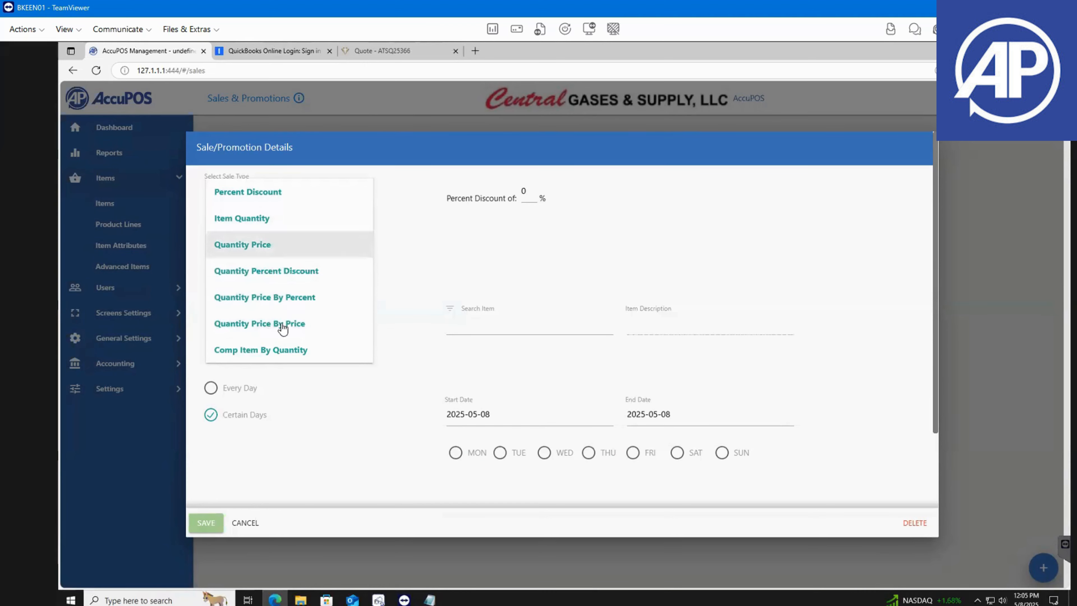
left_click(280, 222)
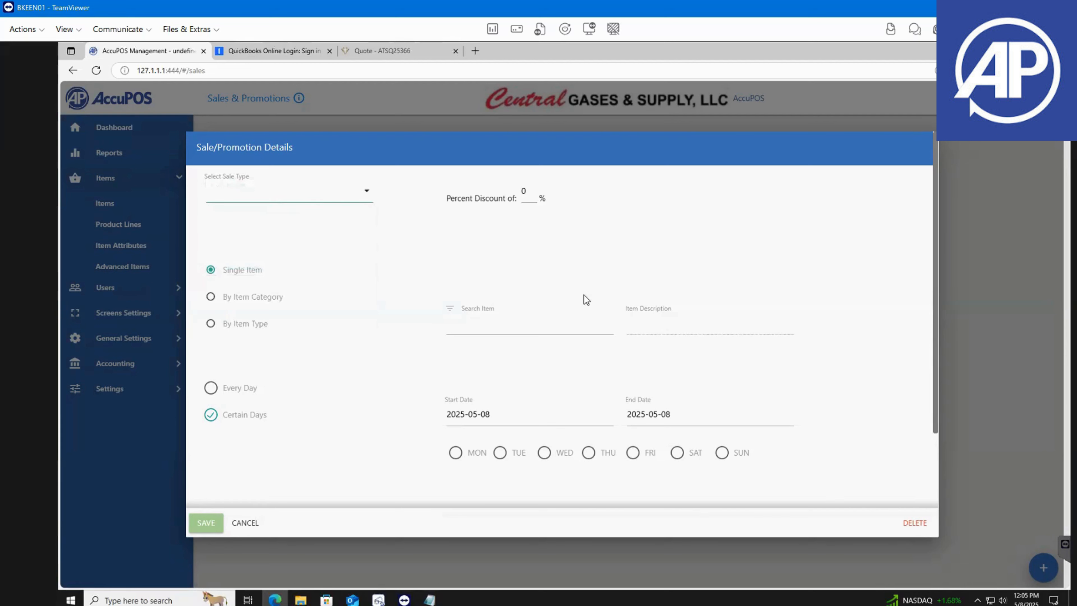
left_click(210, 298)
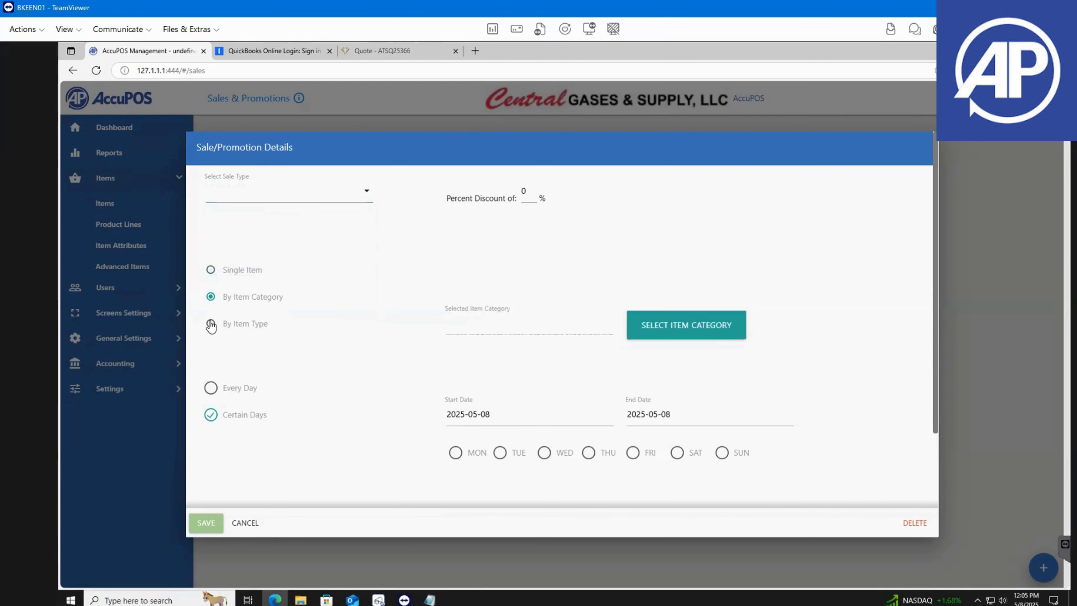
left_click(211, 324)
scroll(297, 348, "down", 1)
scroll(298, 348, "down", 1)
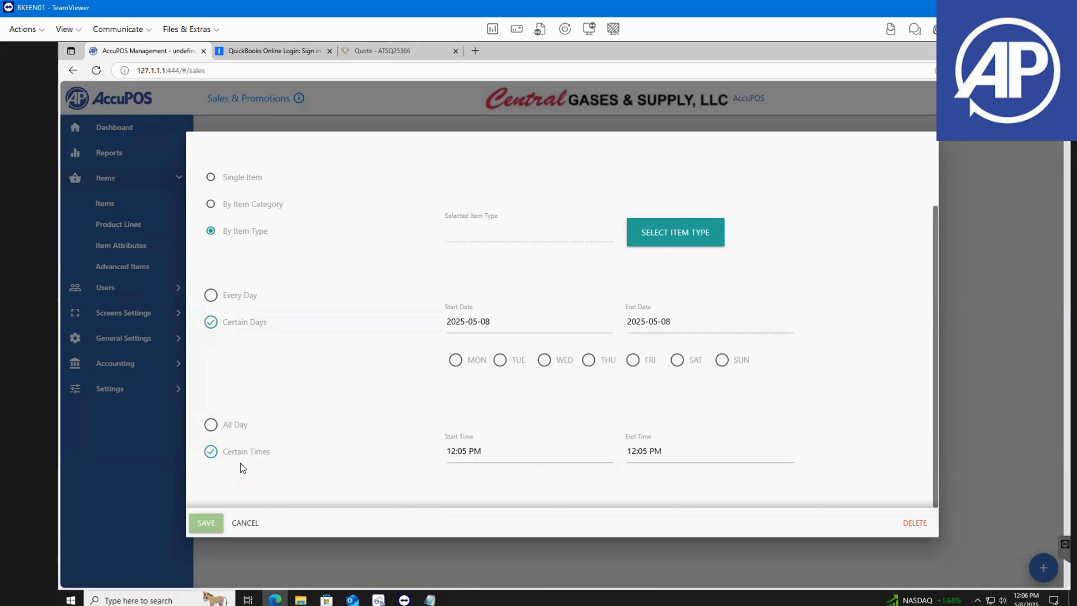
left_click(214, 523)
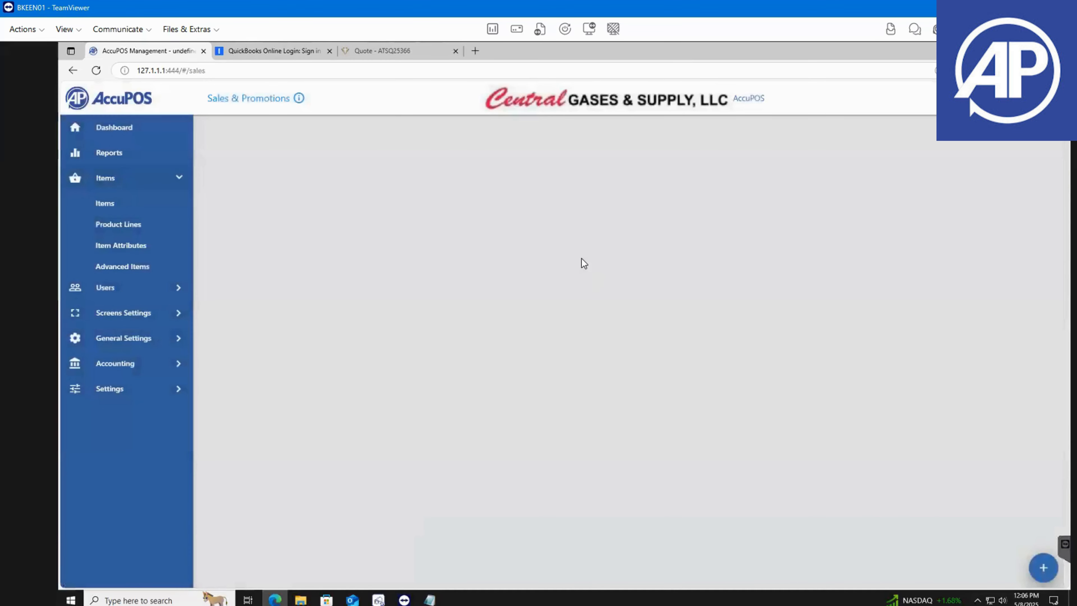
Go through Users and Employees to the POS user groups, keeping ADMIN selected
left_click(107, 288)
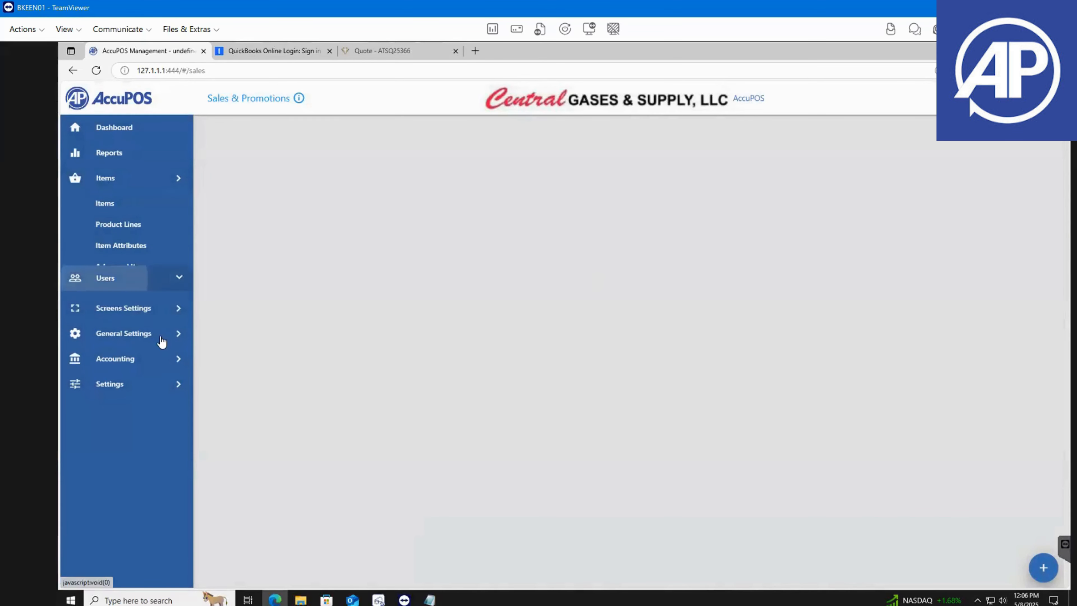
left_click(120, 232)
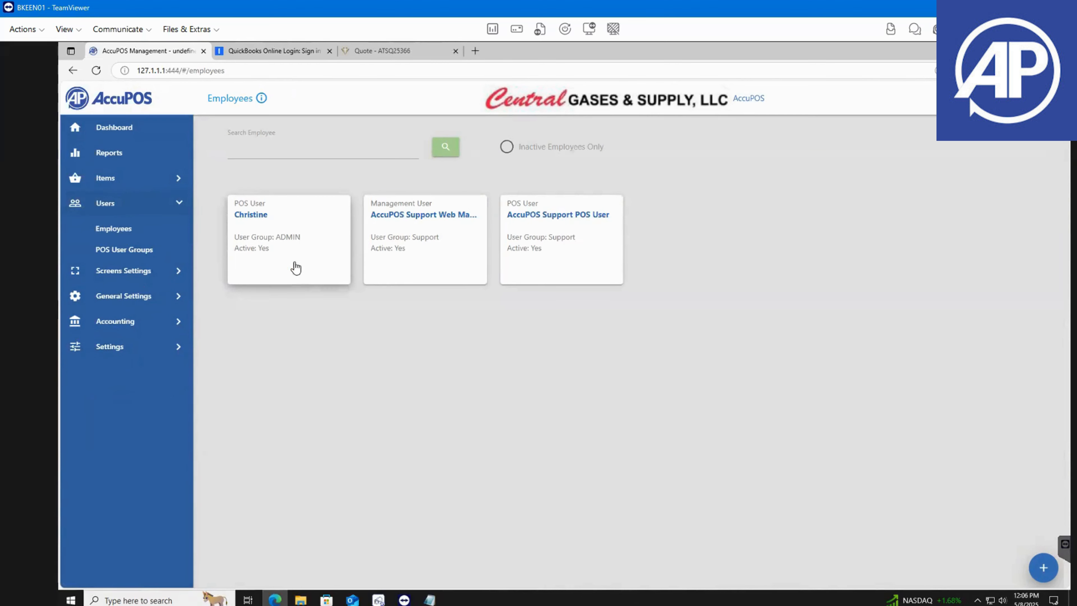
left_click(151, 252)
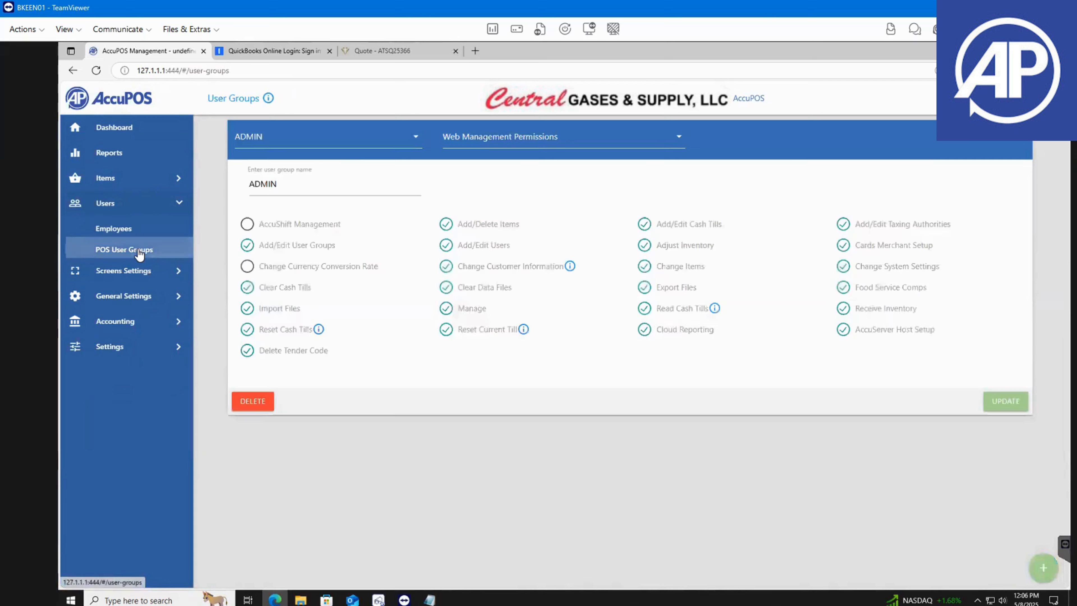
left_click(359, 149)
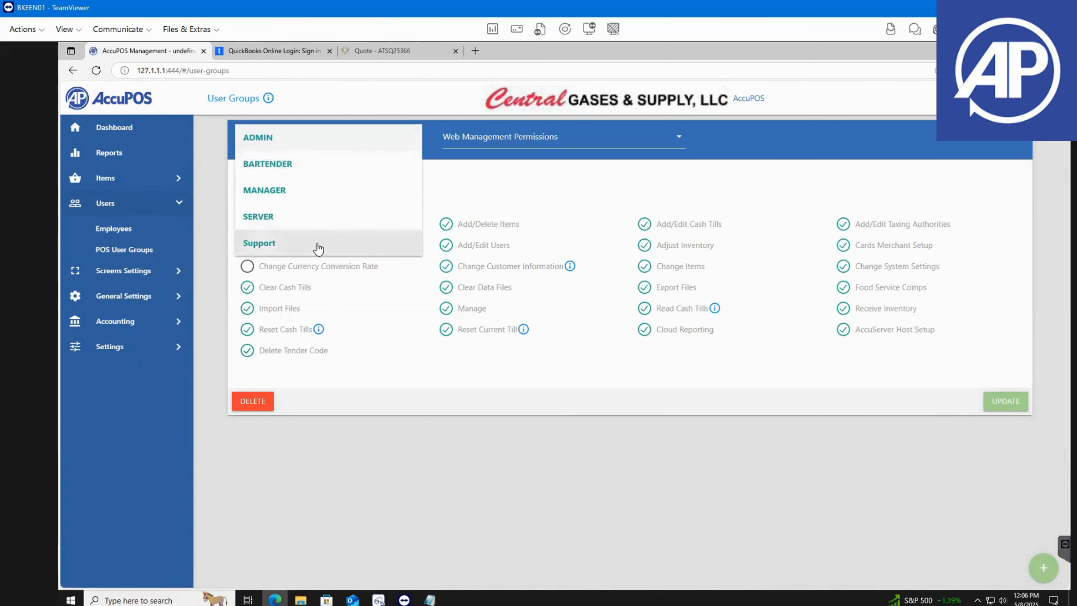
left_click(768, 146)
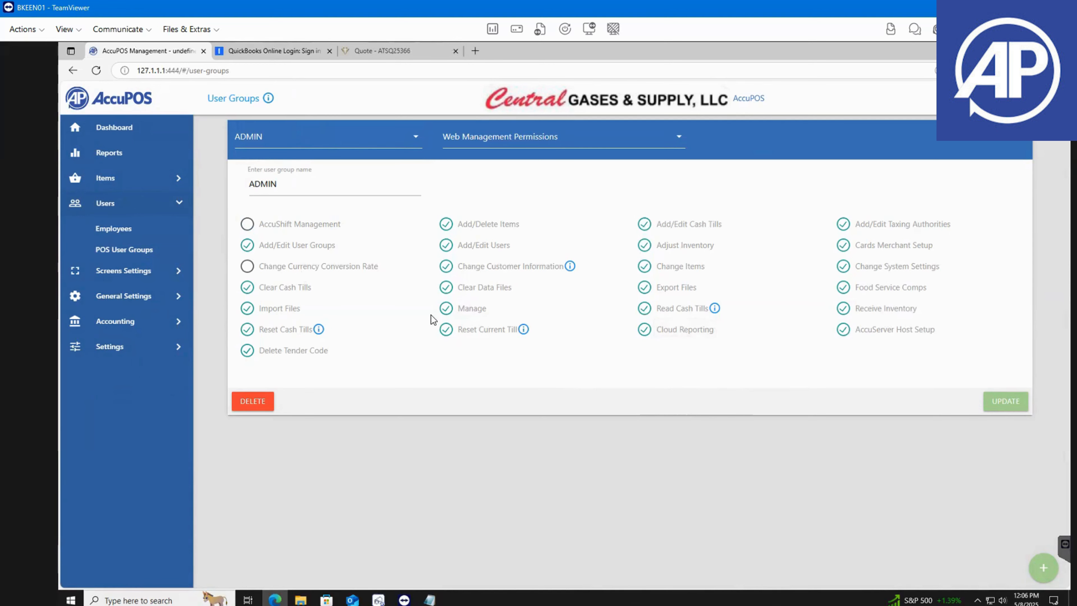
Switch ADMIN to Point of Sale permissions and back to Web Management, then open POS Keys Mobile
left_click(503, 138)
left_click(500, 167)
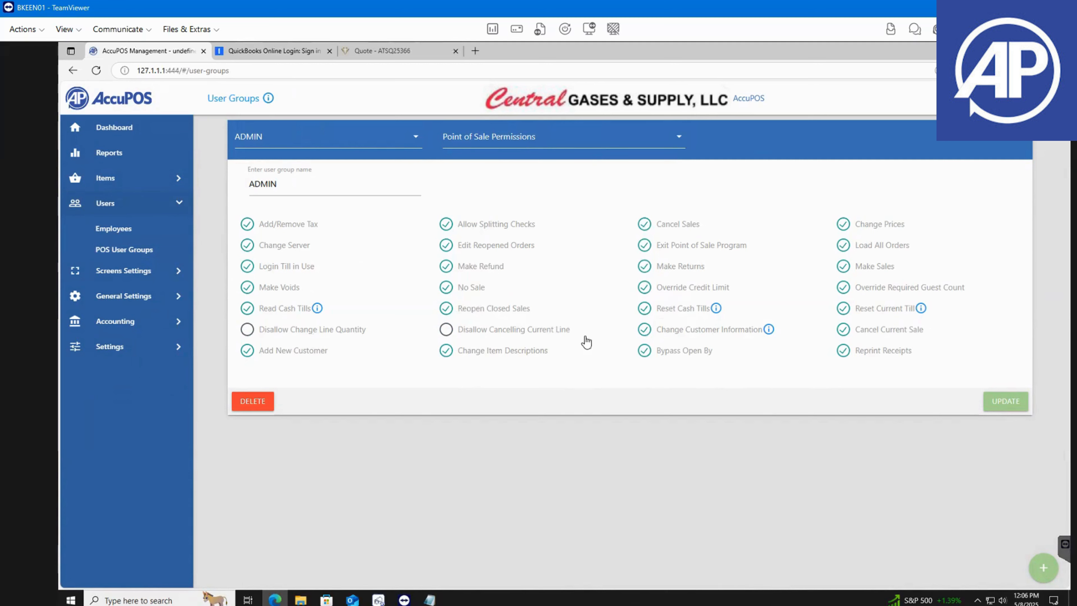
left_click(559, 144)
left_click(550, 141)
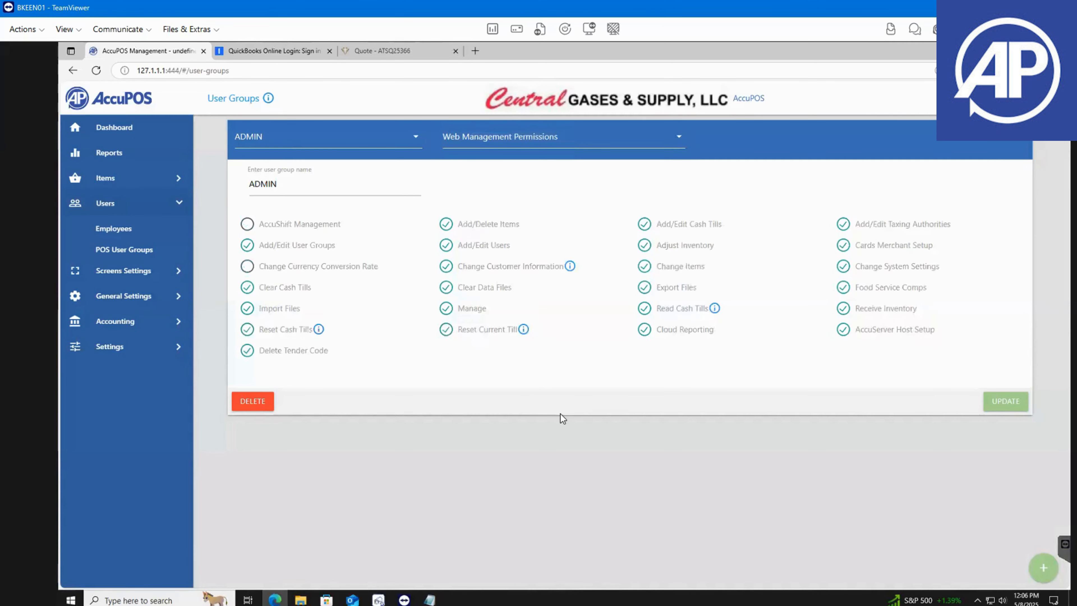
left_click(134, 270)
left_click(132, 259)
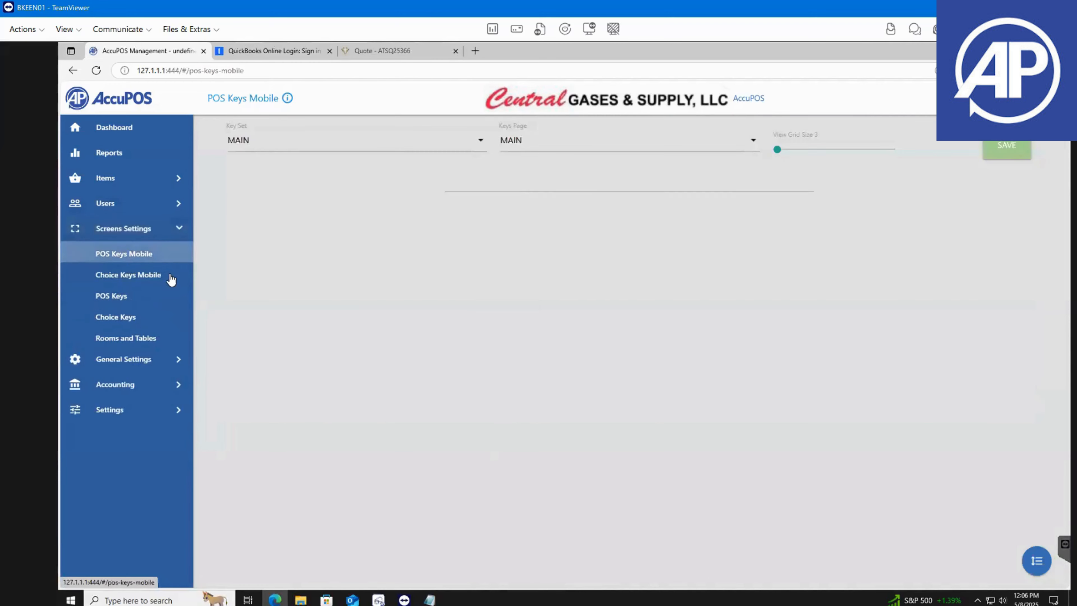
Browse Choice Keys Mobile and POS Keys, showing the Grocery key set
left_click_drag(670, 225, 484, 226)
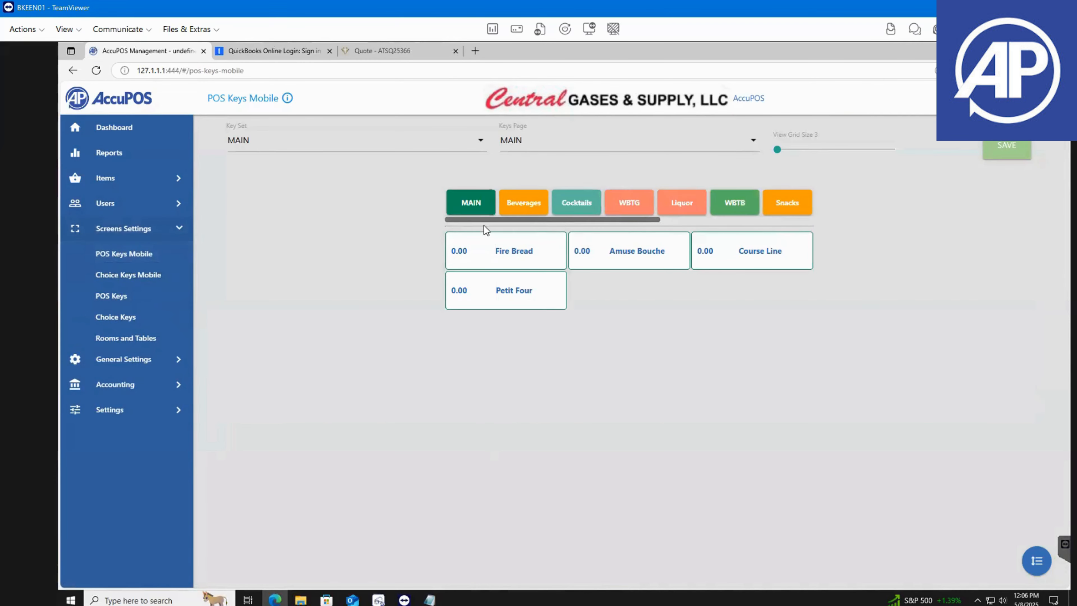
left_click(115, 283)
left_click(120, 302)
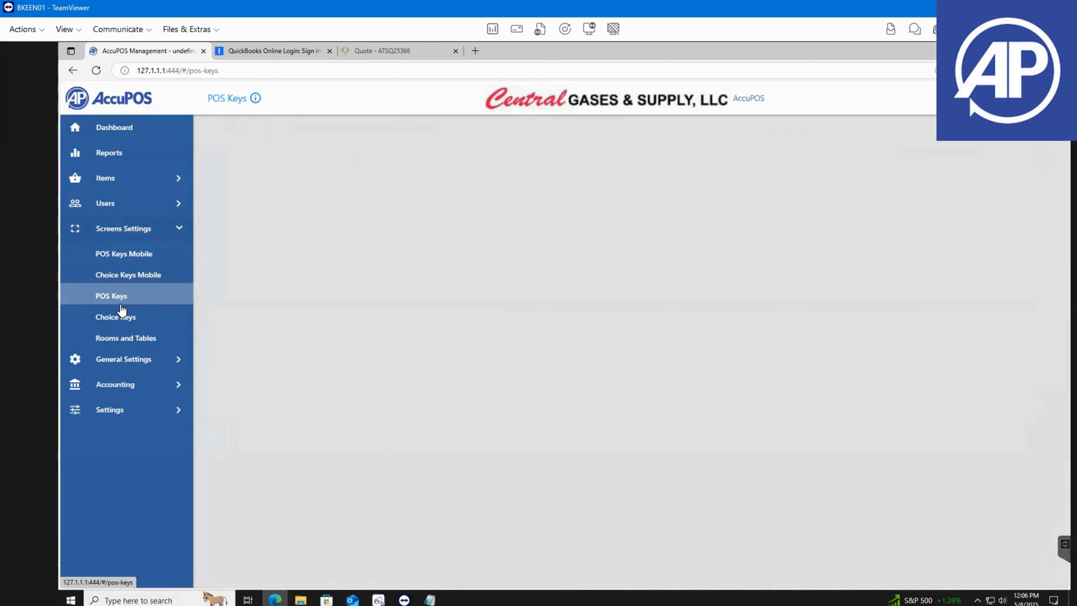
left_click(140, 275)
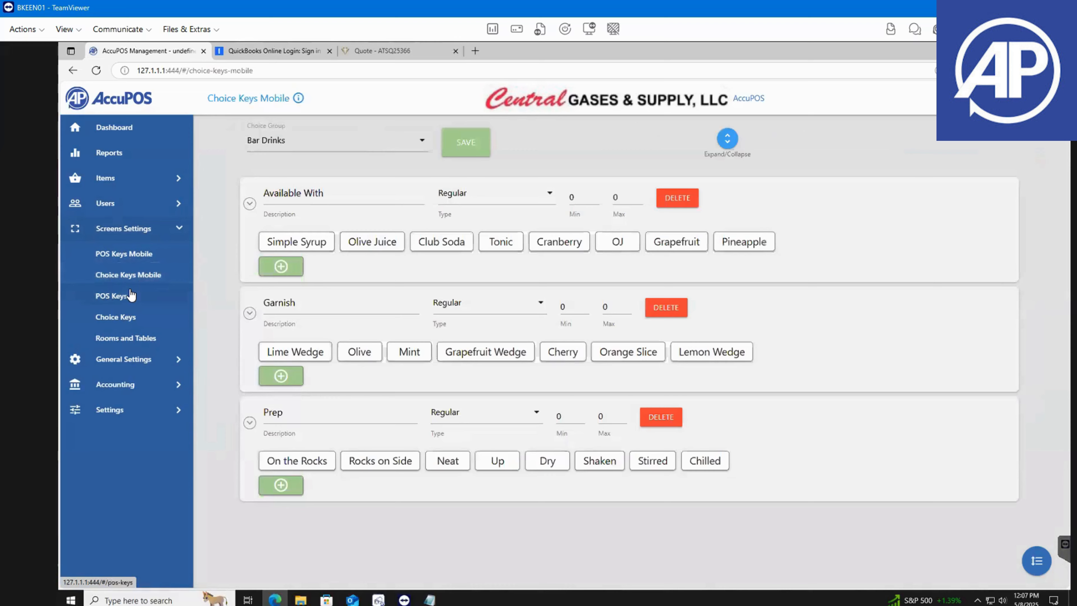
left_click(186, 294)
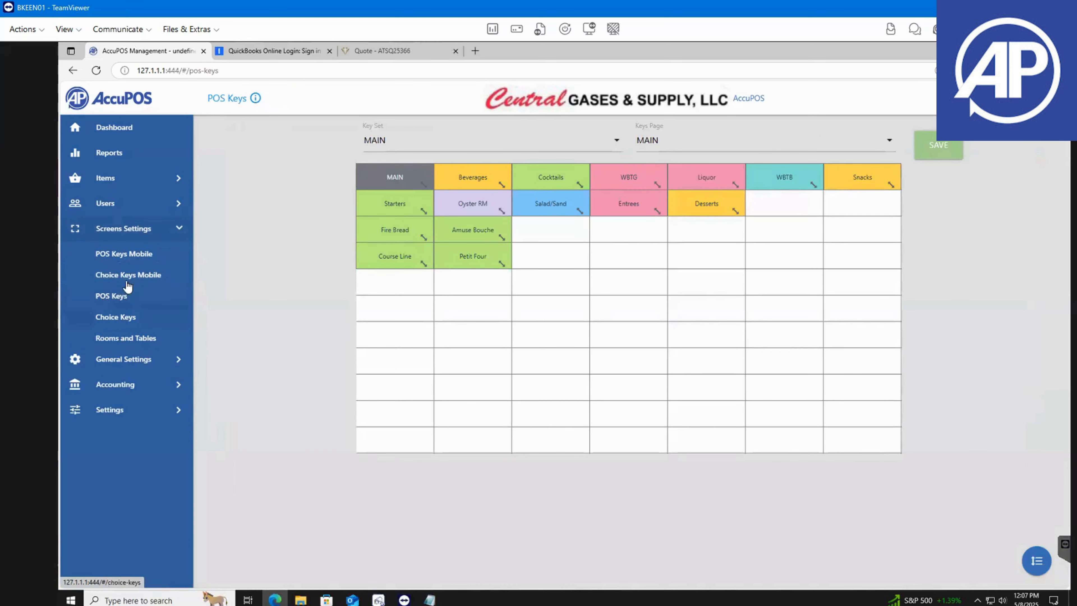
left_click(406, 144)
left_click(407, 219)
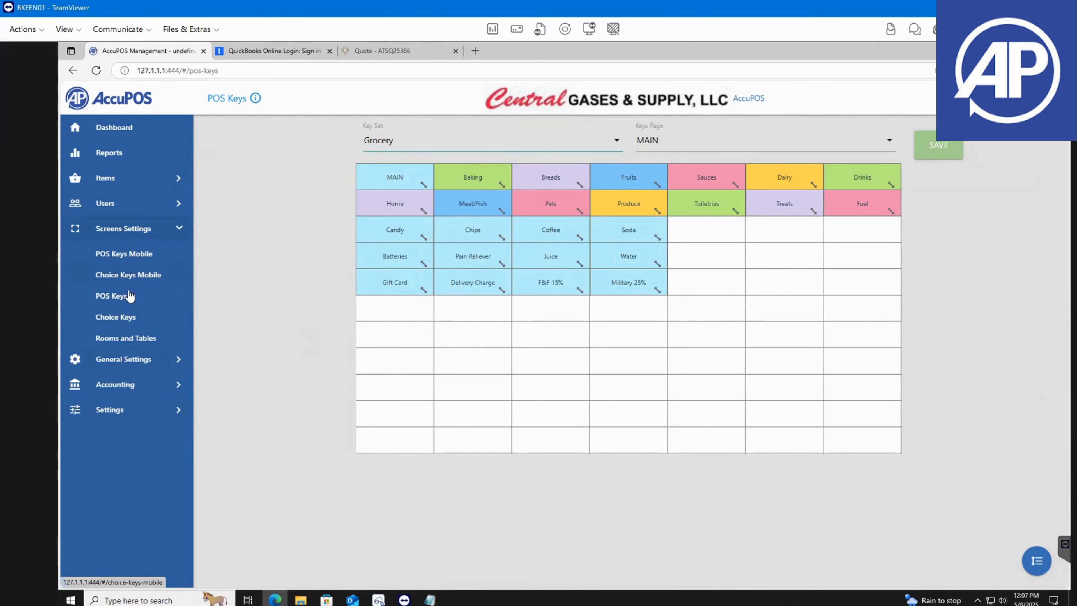
View Choice Keys and Rooms and Tables, then General Settings' POS Stations page
left_click(115, 316)
left_click(126, 338)
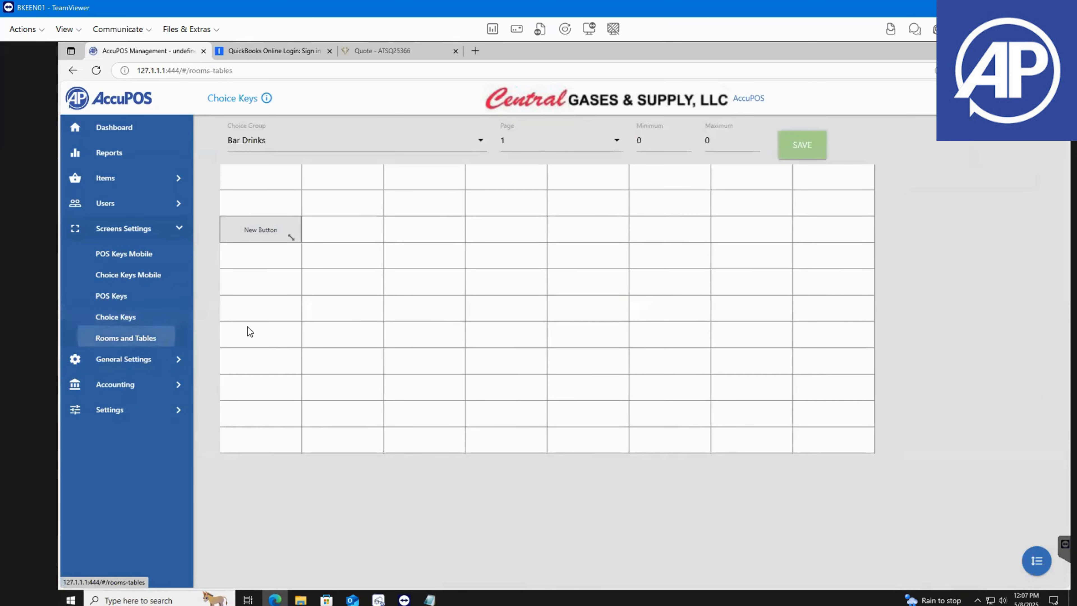
left_click(108, 359)
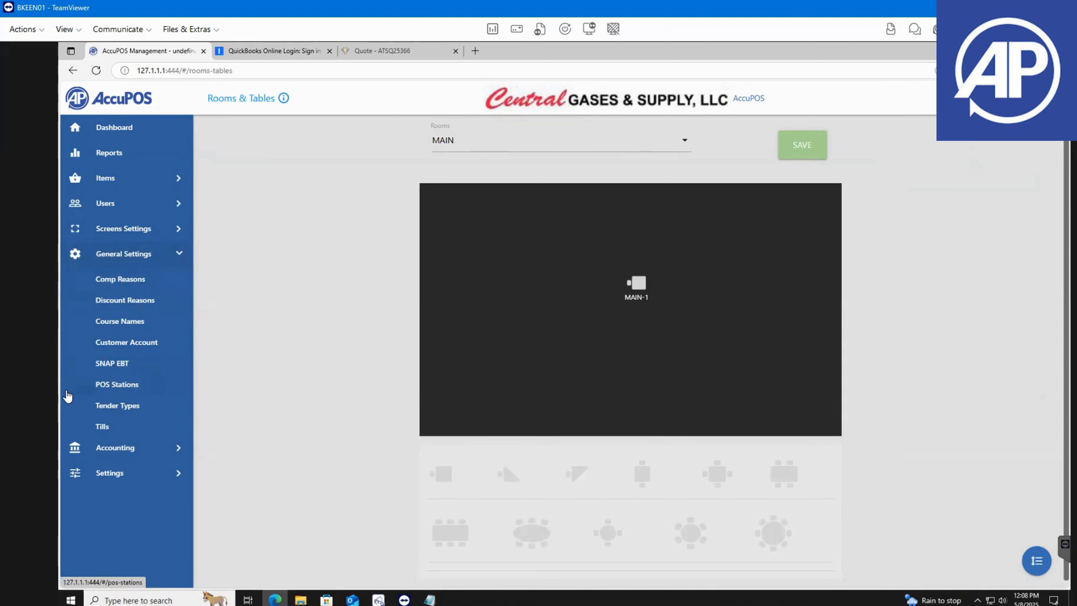
left_click(143, 385)
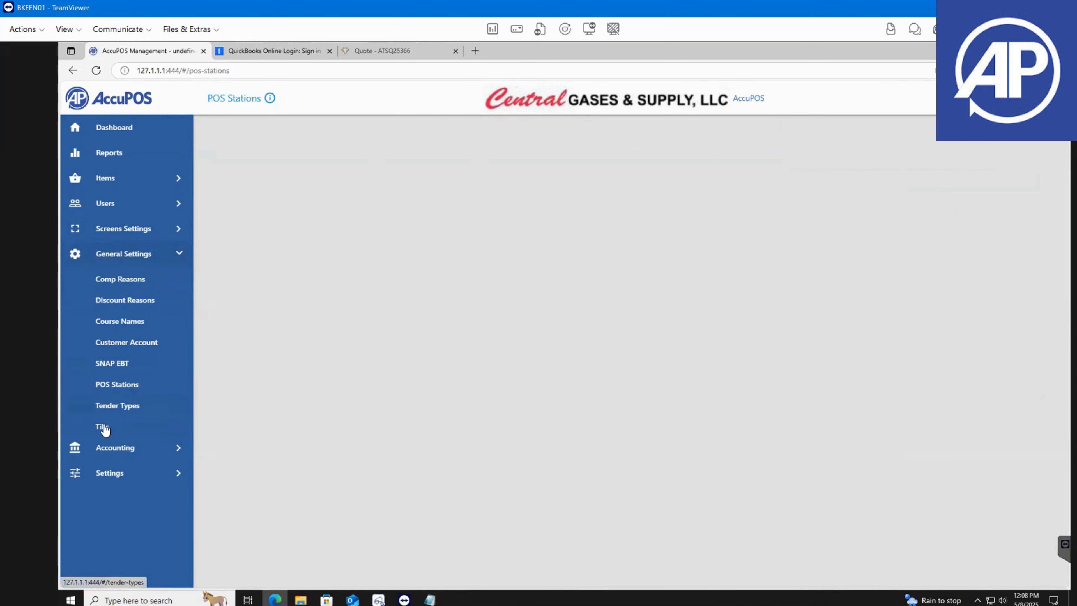
Review Tender Types, Tills and Import/Export, ending on the connected QuickBooks Online page
left_click(118, 406)
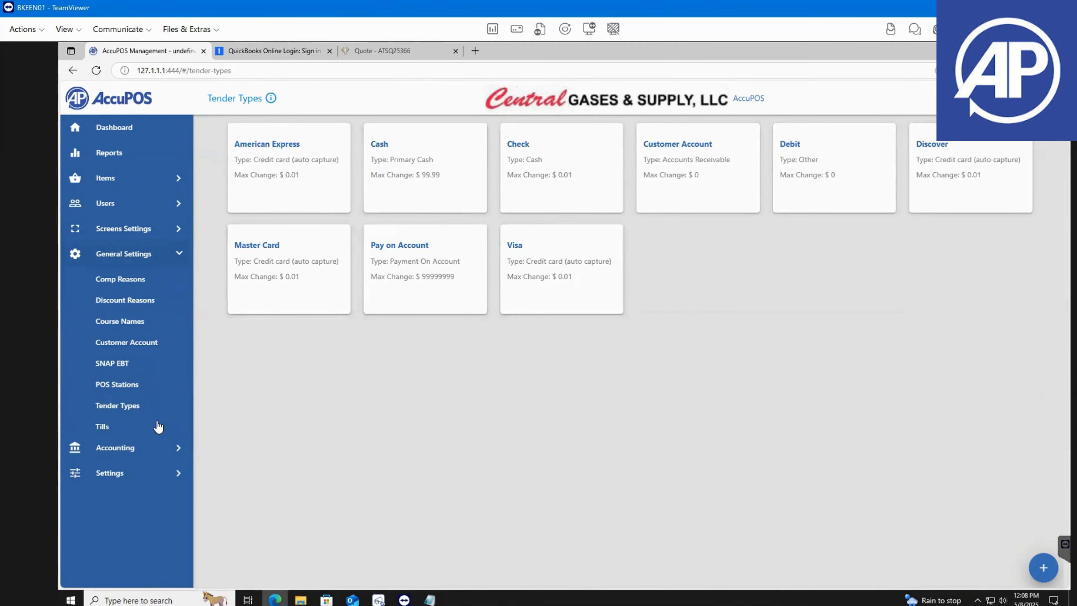
left_click(108, 428)
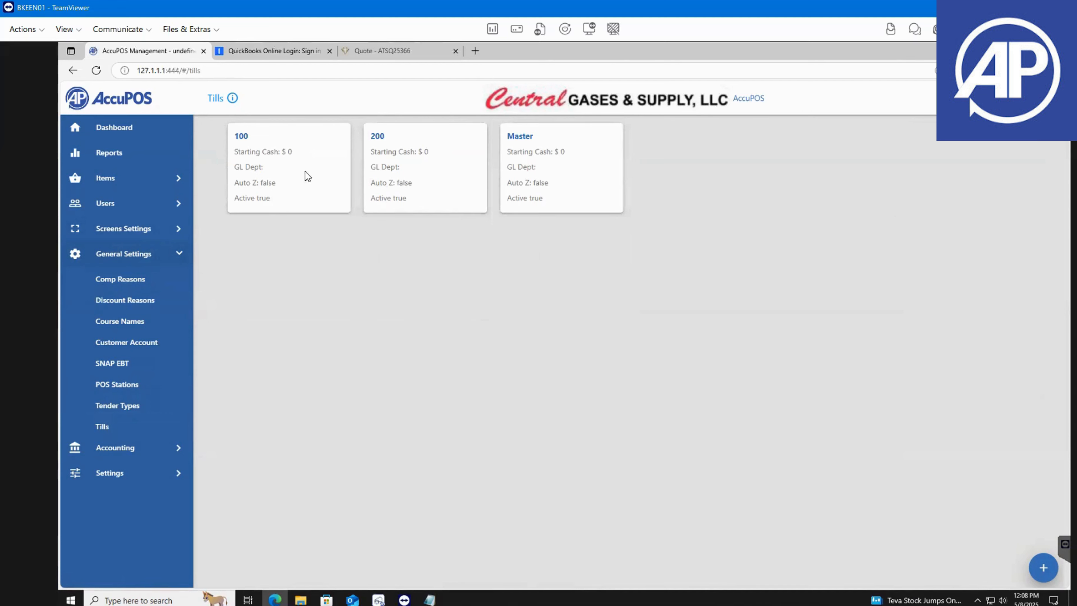
left_click(135, 448)
left_click(112, 305)
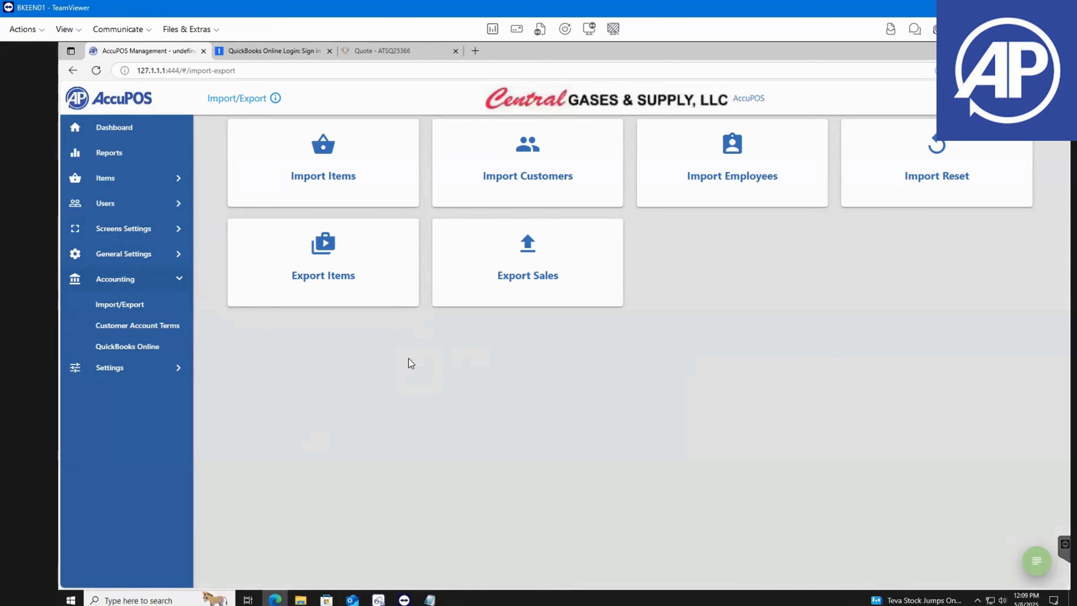
left_click(119, 351)
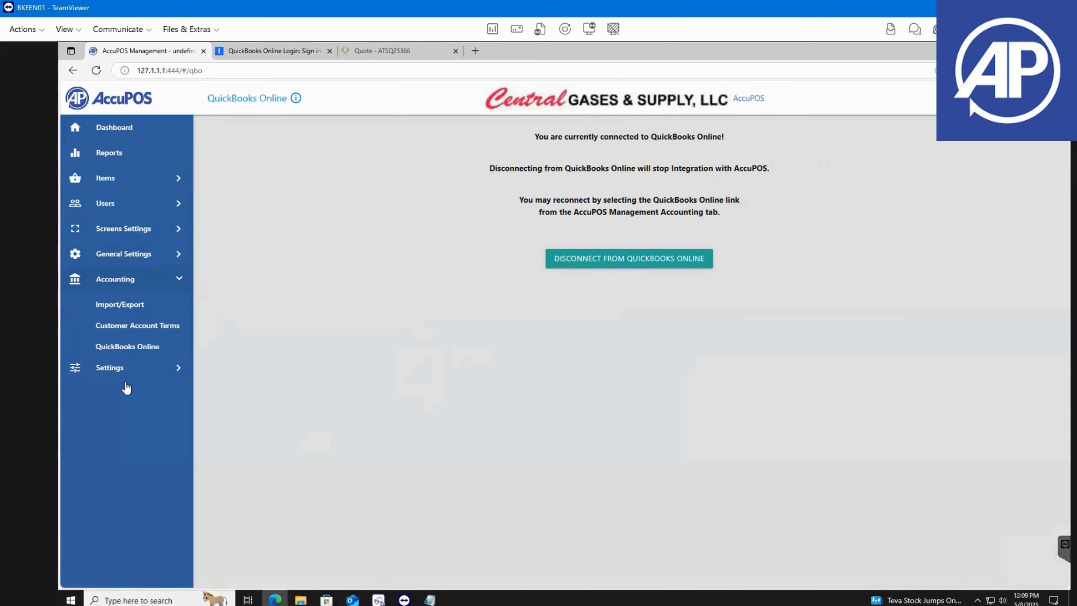
left_click(121, 368)
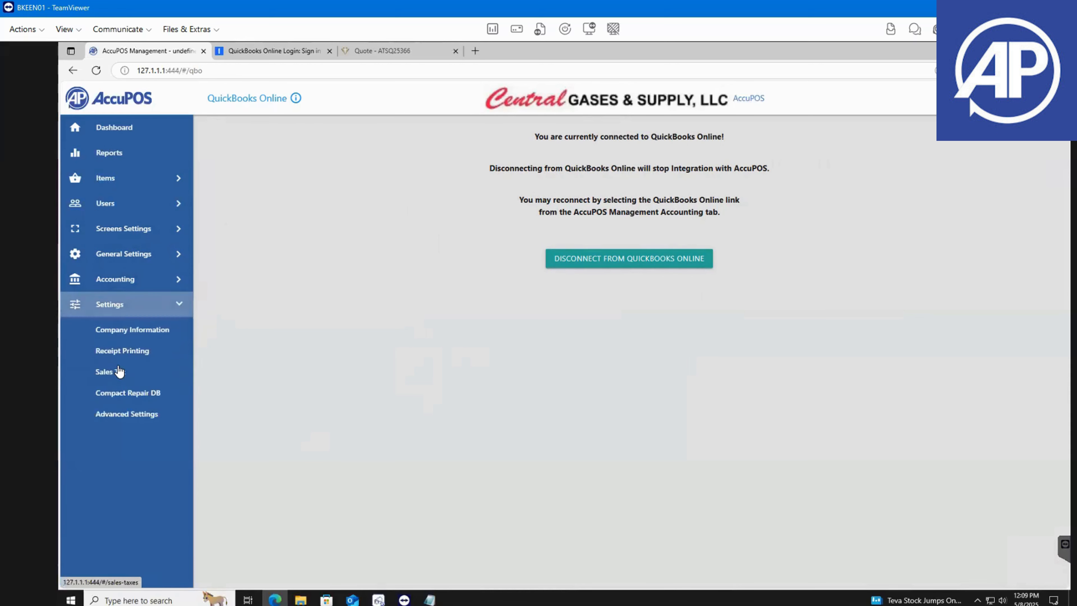
Review Company Information and its transaction info page, Receipt Printing, Sales Tax and Advanced Settings
left_click(152, 334)
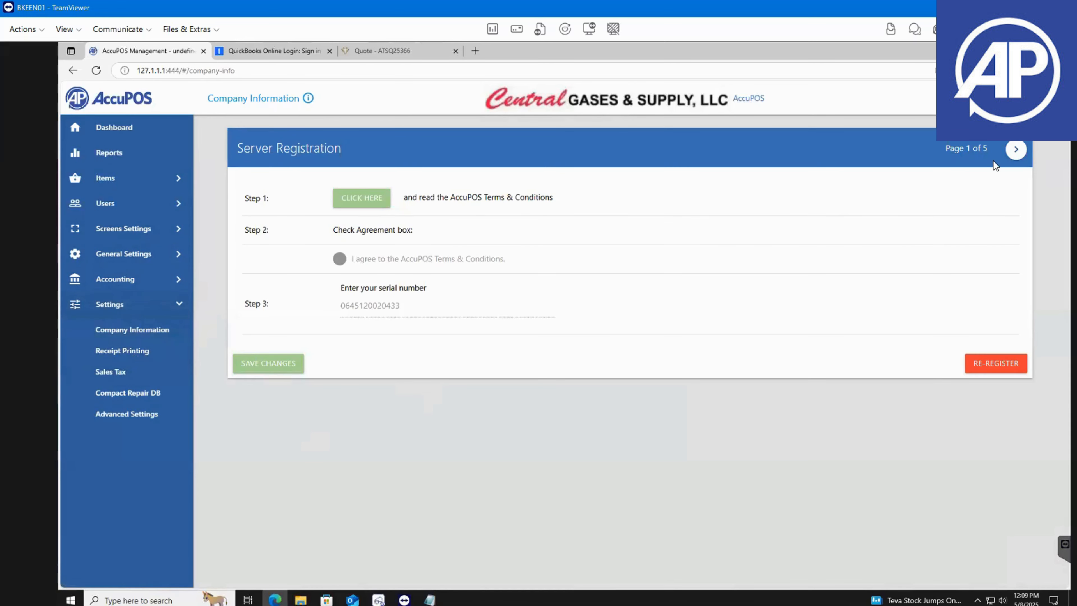
left_click(1016, 148)
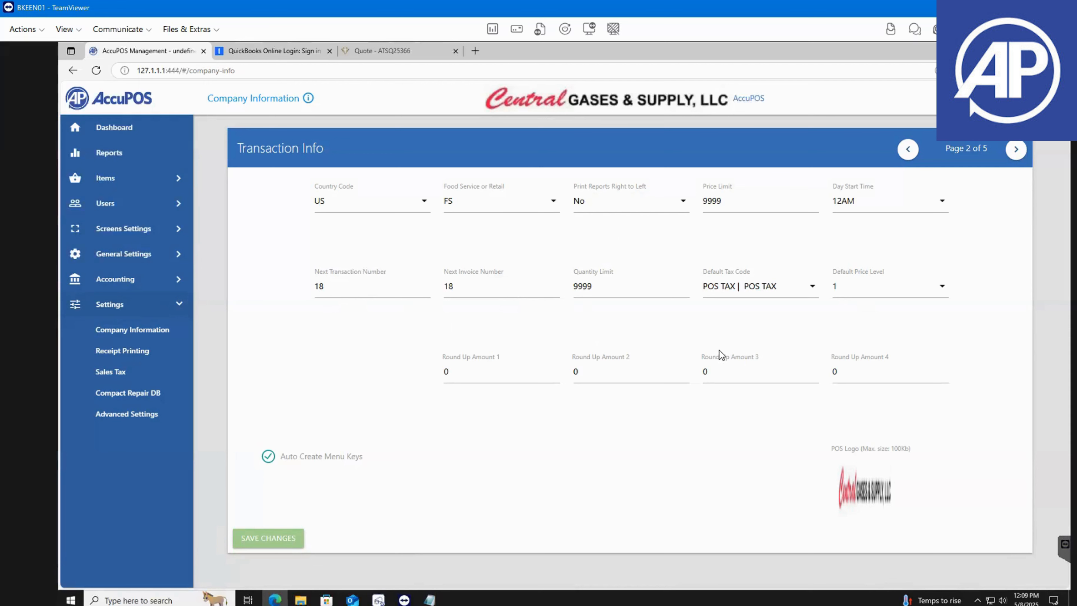
left_click(135, 358)
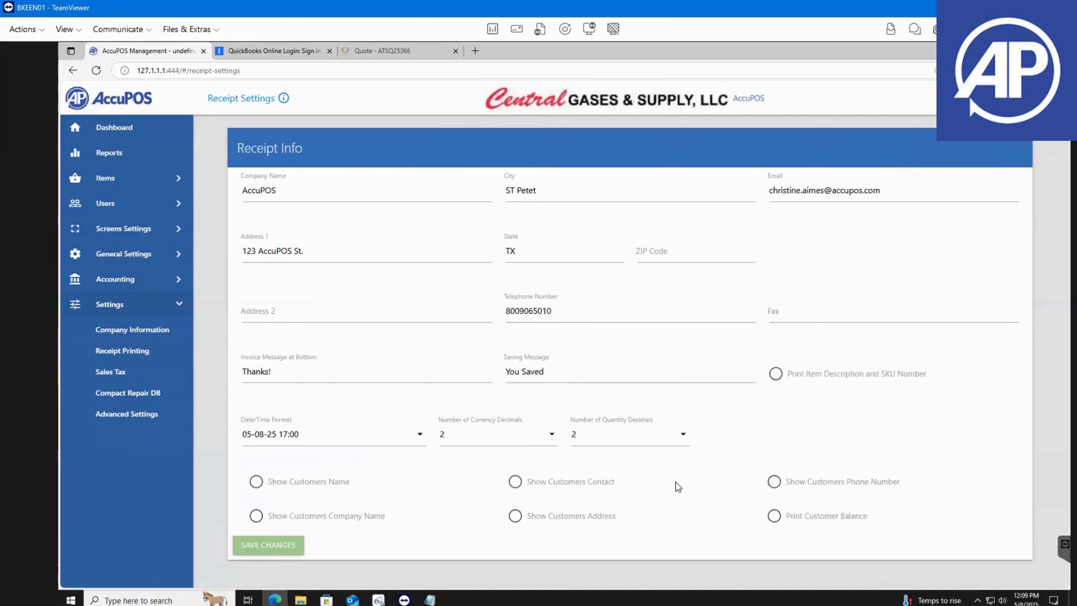
left_click(123, 372)
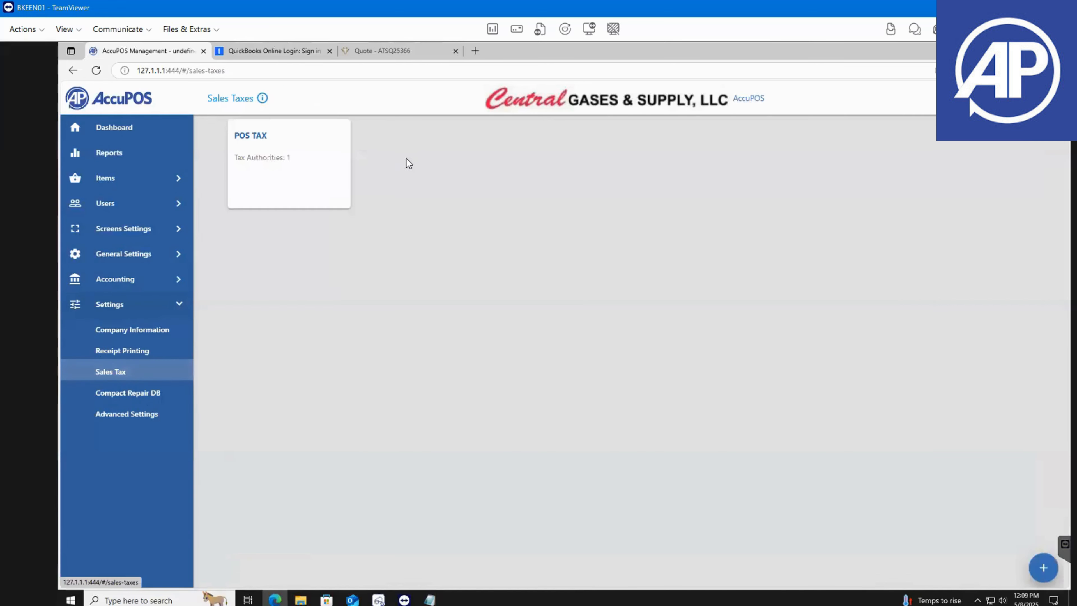
left_click(134, 414)
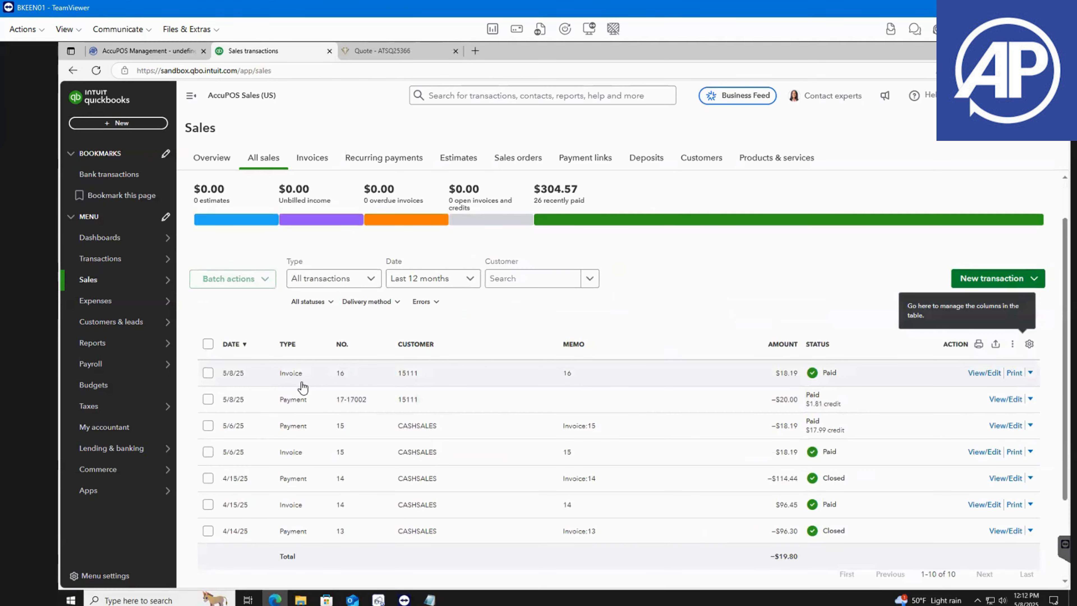
Select the 5/8/25 Invoice 16 row for $18.19 in All sales and open it
scroll(739, 352, "down", 1)
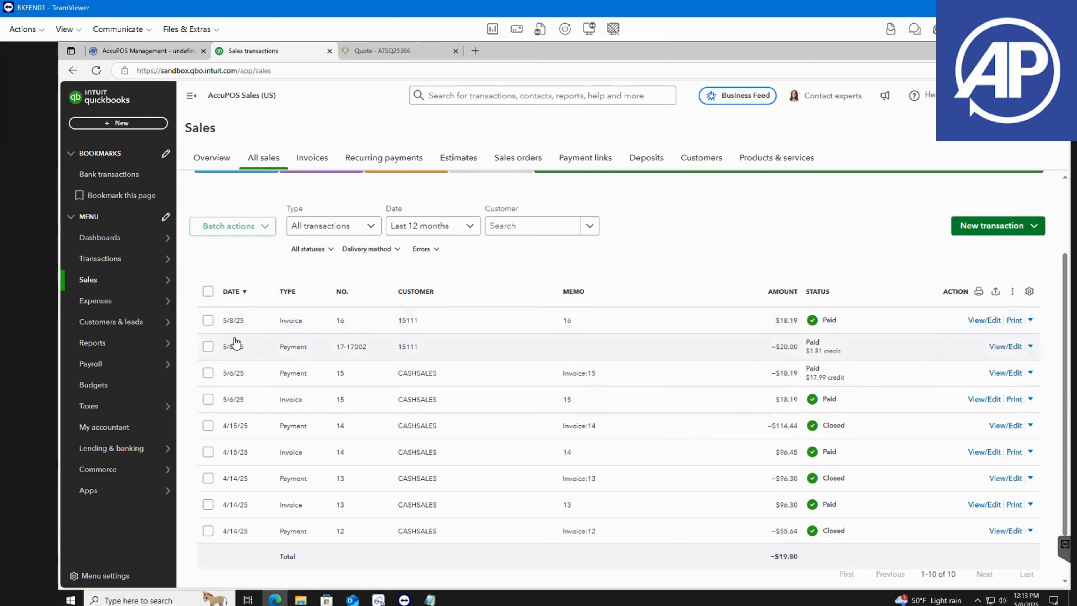
left_click(207, 321)
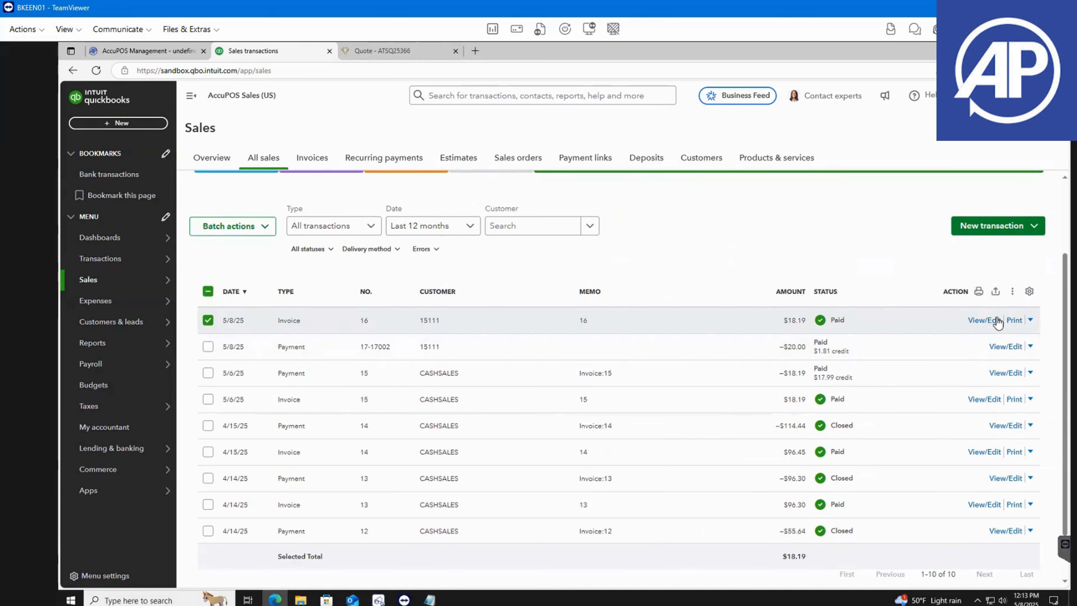
left_click(990, 320)
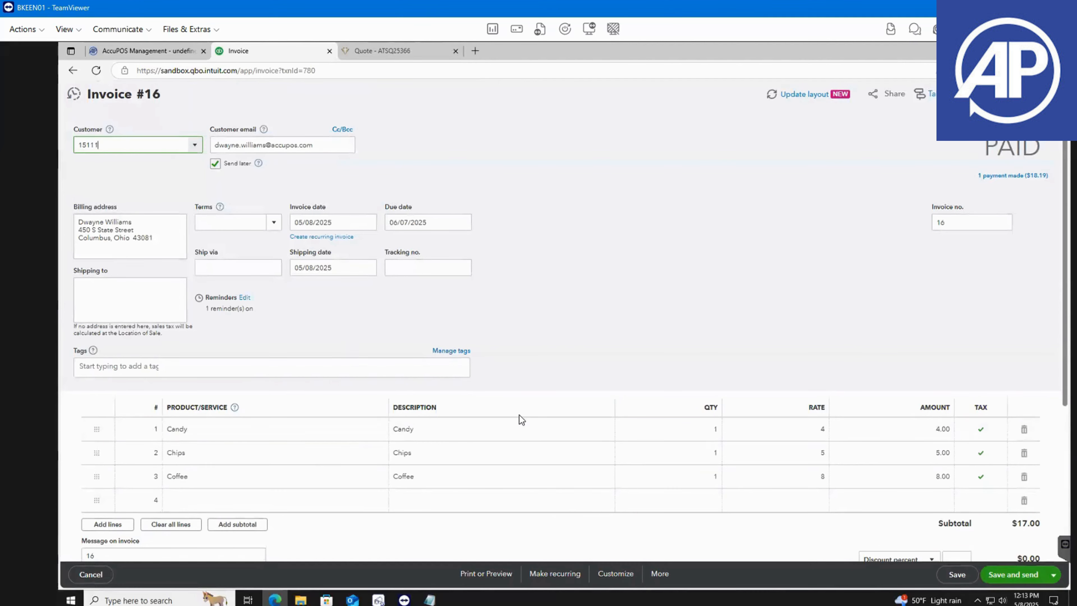
Check invoice 16's Candy, Chips and Coffee lines and $18.19 total, then close it
scroll(550, 484, "down", 5)
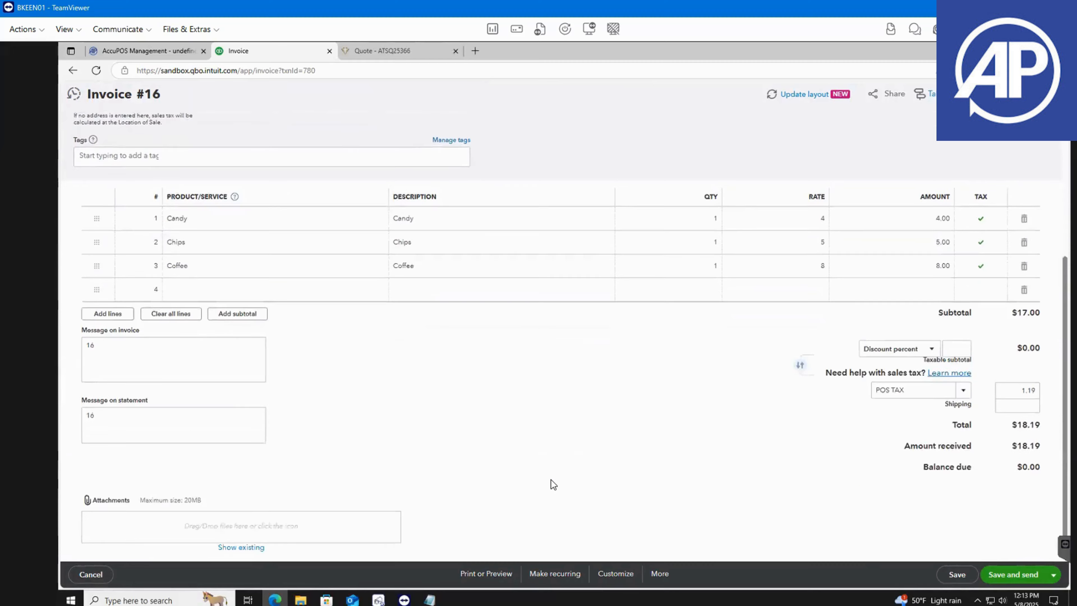
scroll(553, 483, "up", 5)
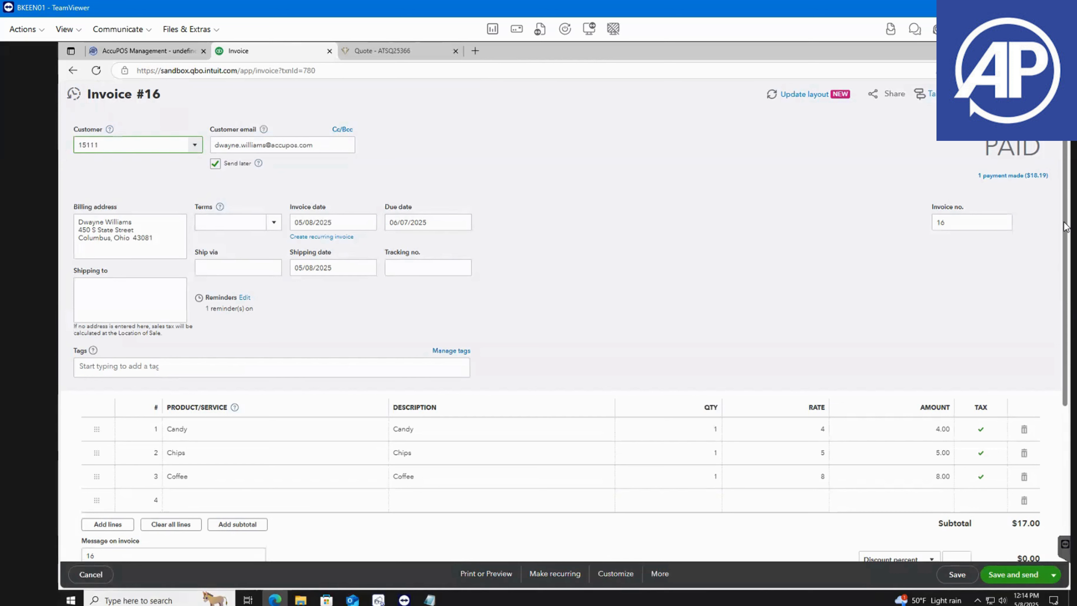
left_click(1053, 94)
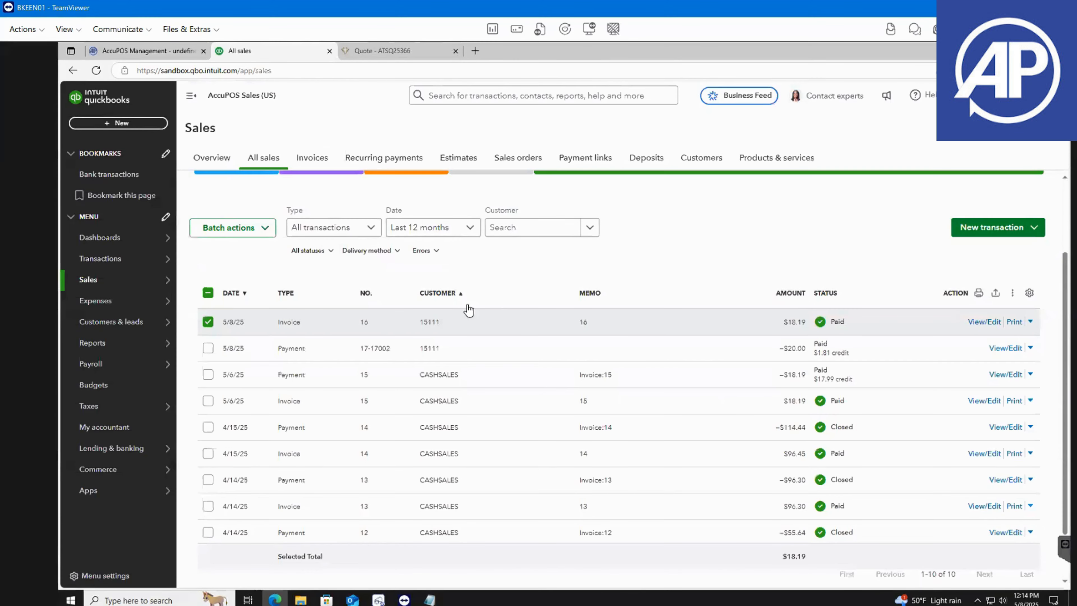
mouse_move(157, 309)
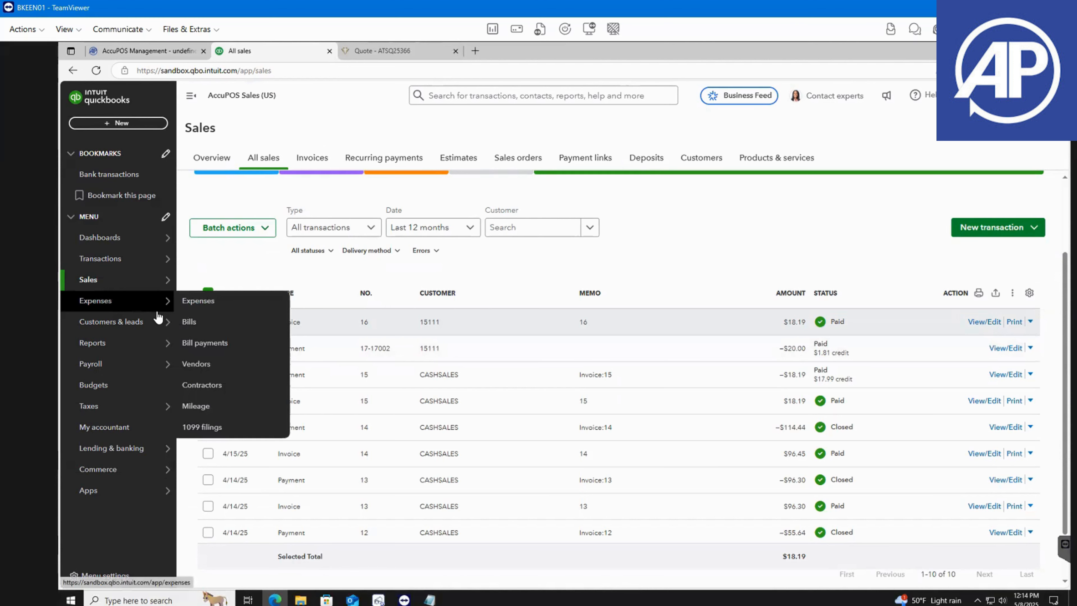
mouse_move(137, 257)
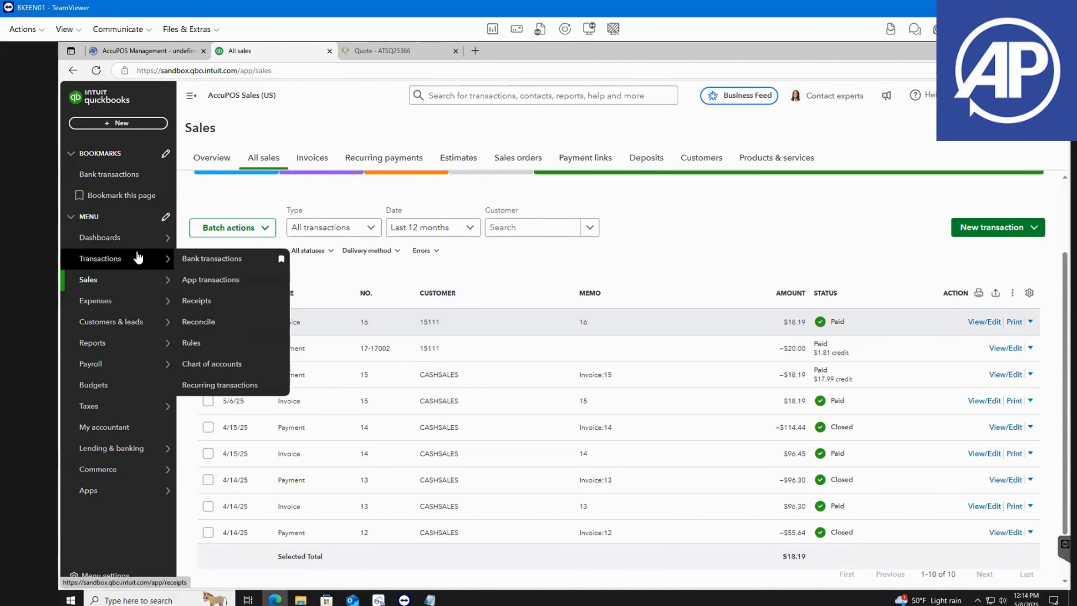
left_click(214, 364)
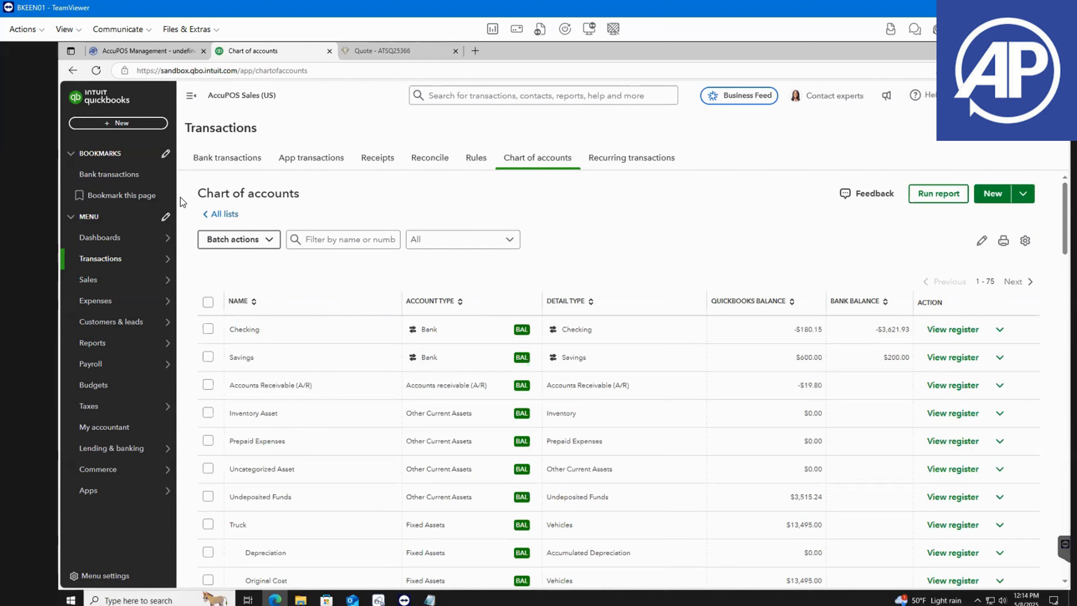
mouse_move(138, 324)
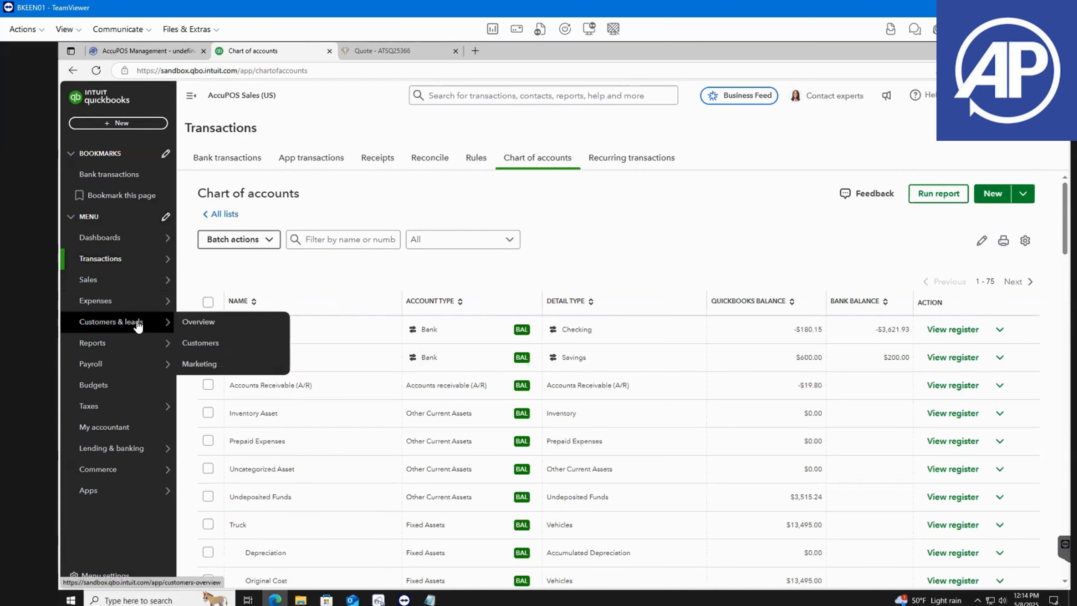
left_click(200, 343)
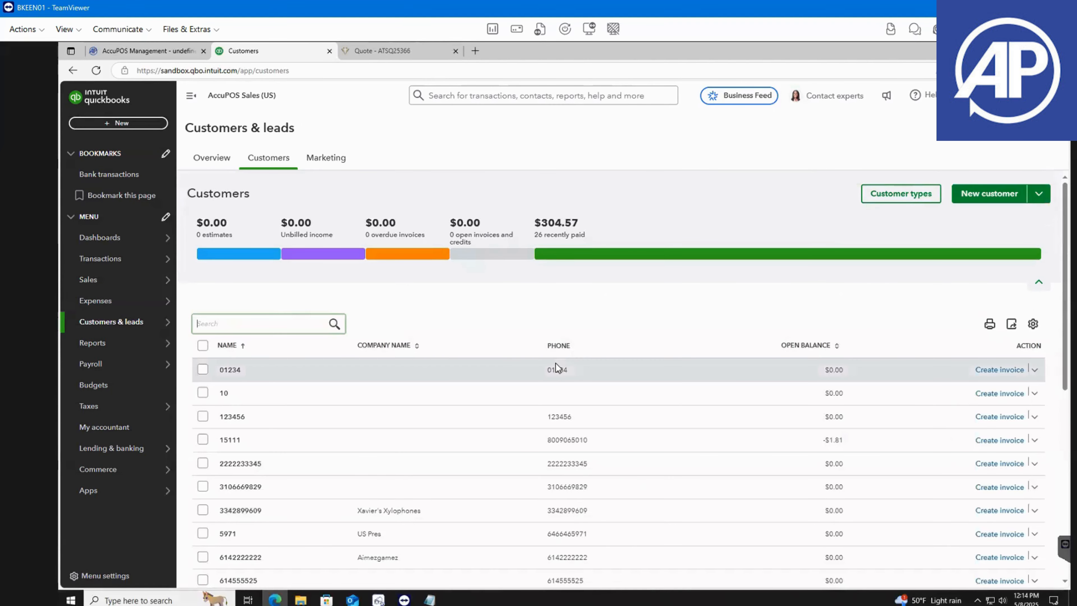
Look through all 21 customers' phone numbers and balances, then start a CASHSALES invoice
scroll(558, 363, "down", 1)
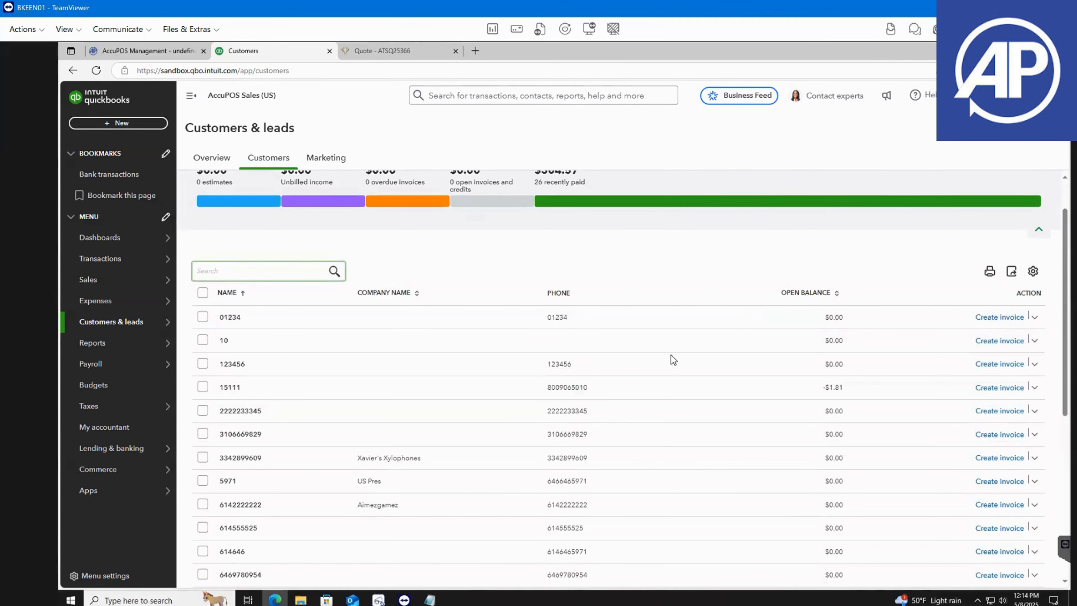
scroll(620, 365, "down", 6)
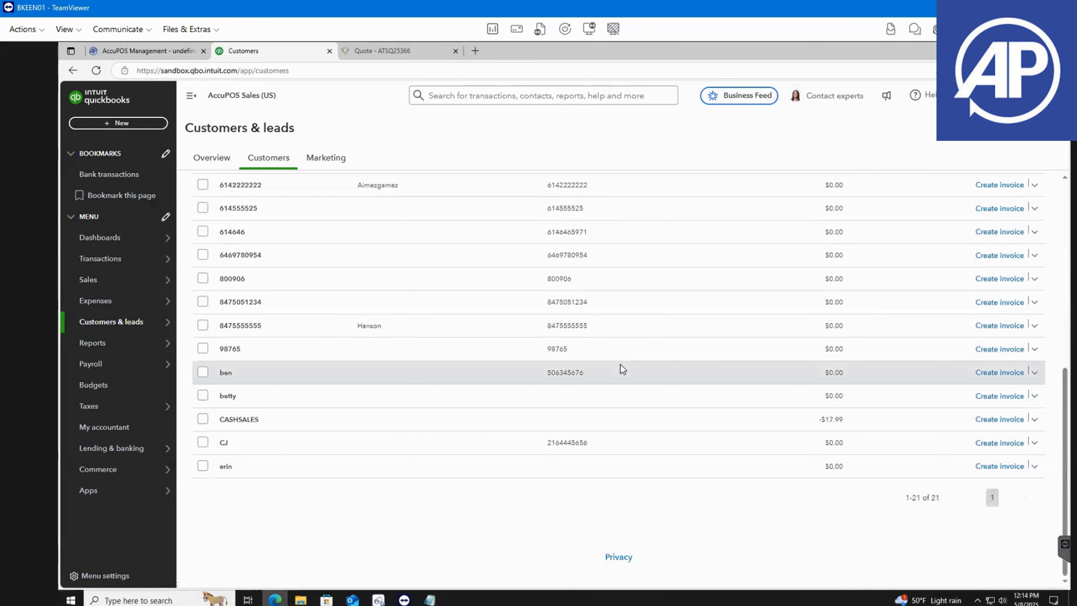
scroll(611, 411, "up", 3)
scroll(611, 412, "up", 3)
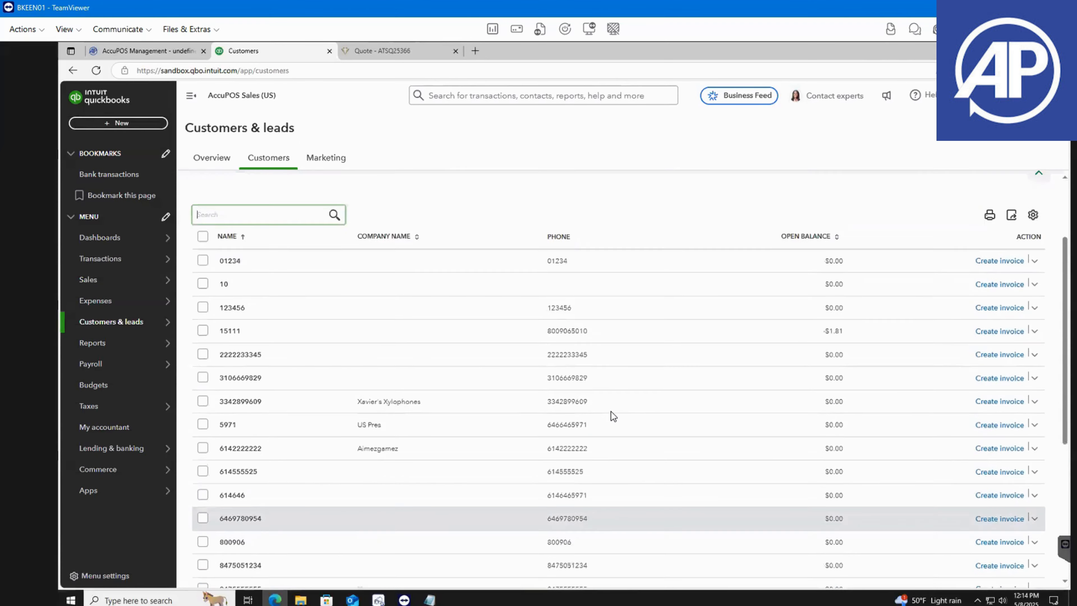
scroll(720, 313, "down", 2)
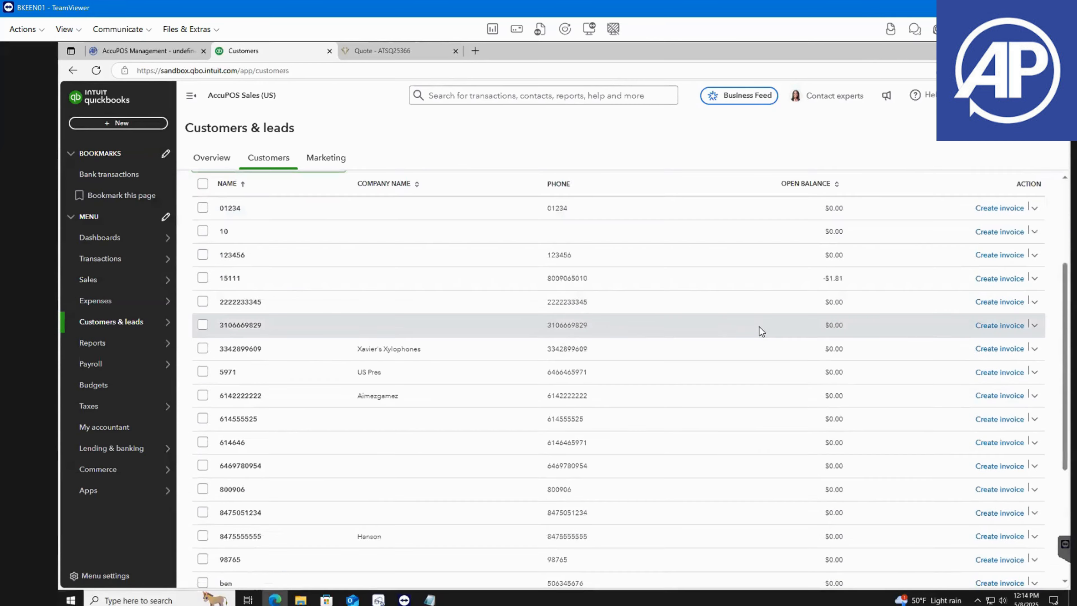
scroll(235, 261, "down", 2)
scroll(235, 261, "down", 1)
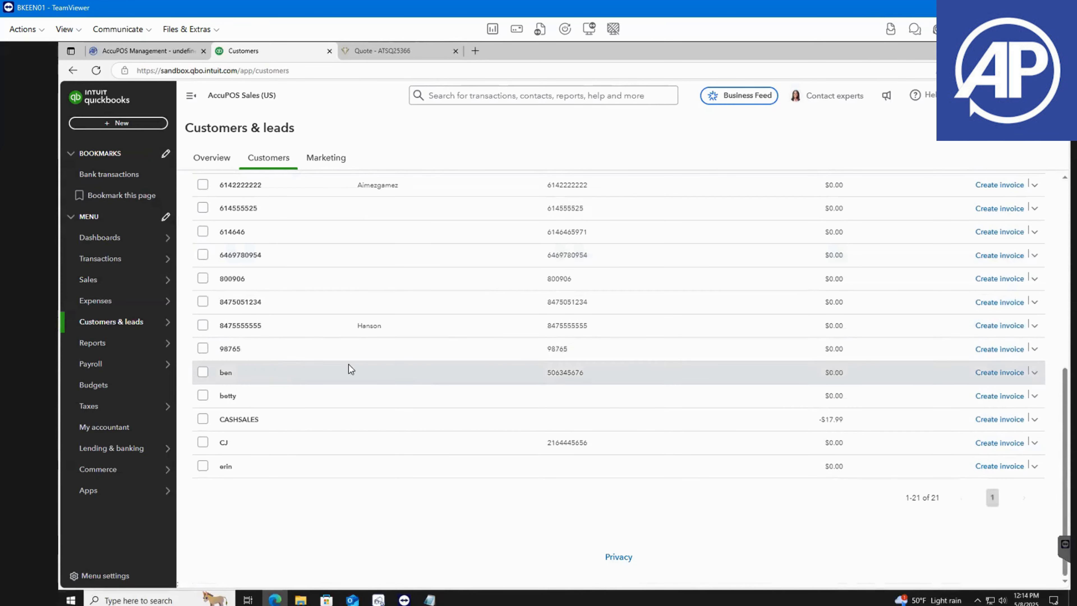
scroll(834, 454, "up", 3)
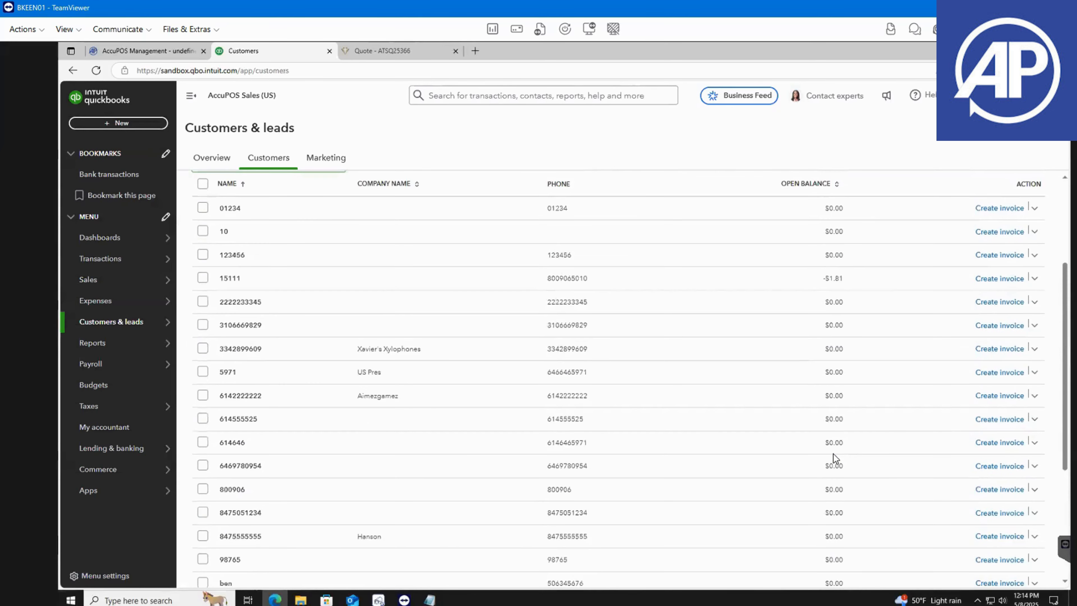
scroll(853, 228, "up", 2)
scroll(838, 324, "down", 3)
scroll(836, 391, "down", 3)
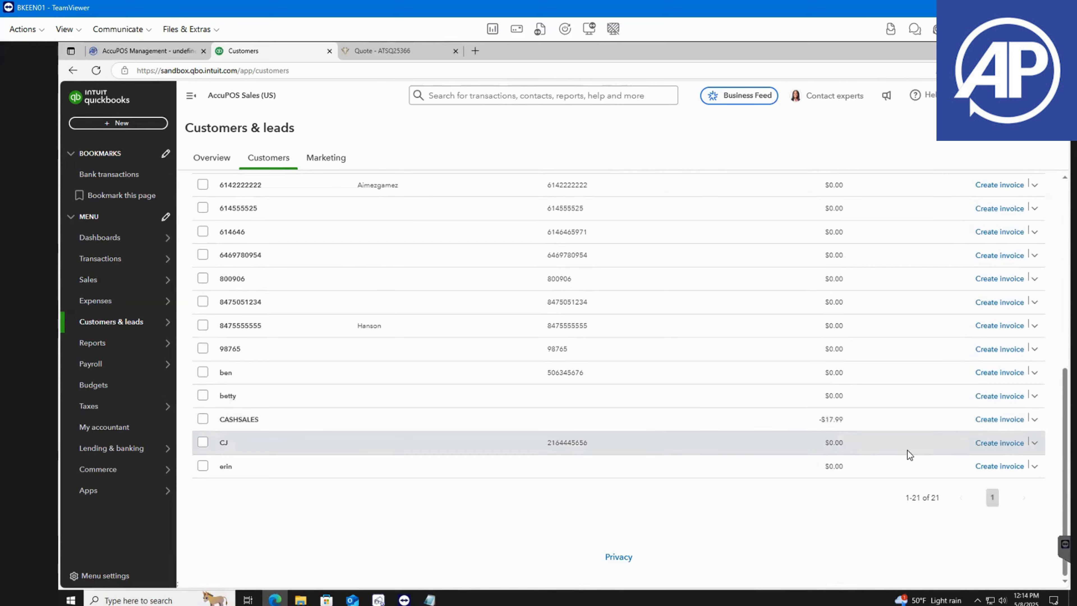
left_click(977, 420)
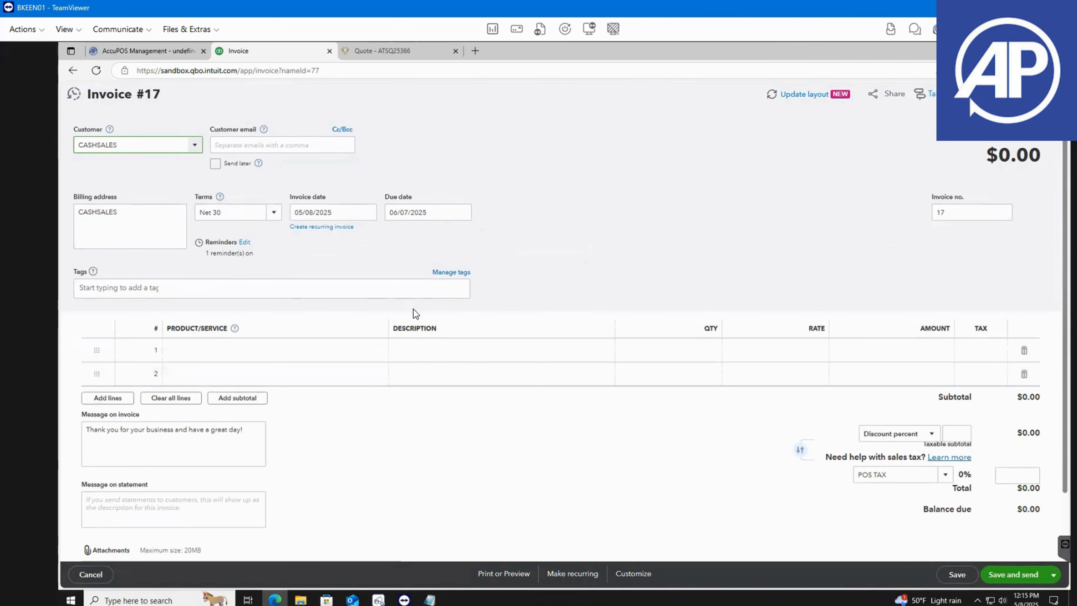
Discard the blank CASHSALES invoice, then start and discard one for Xavier's Xylophones
scroll(629, 398, "down", 2)
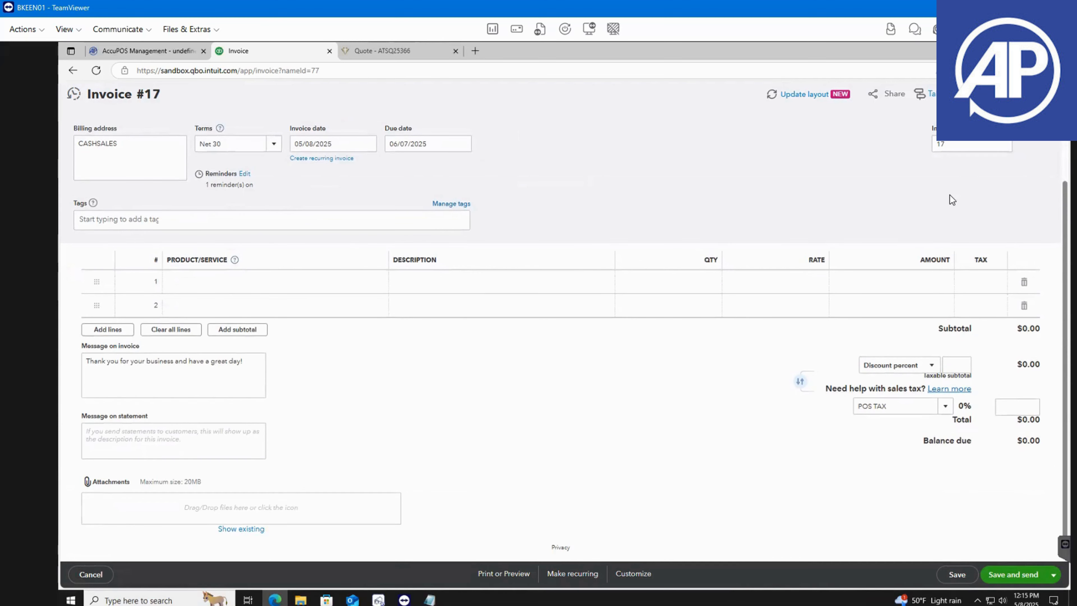
left_click(1054, 93)
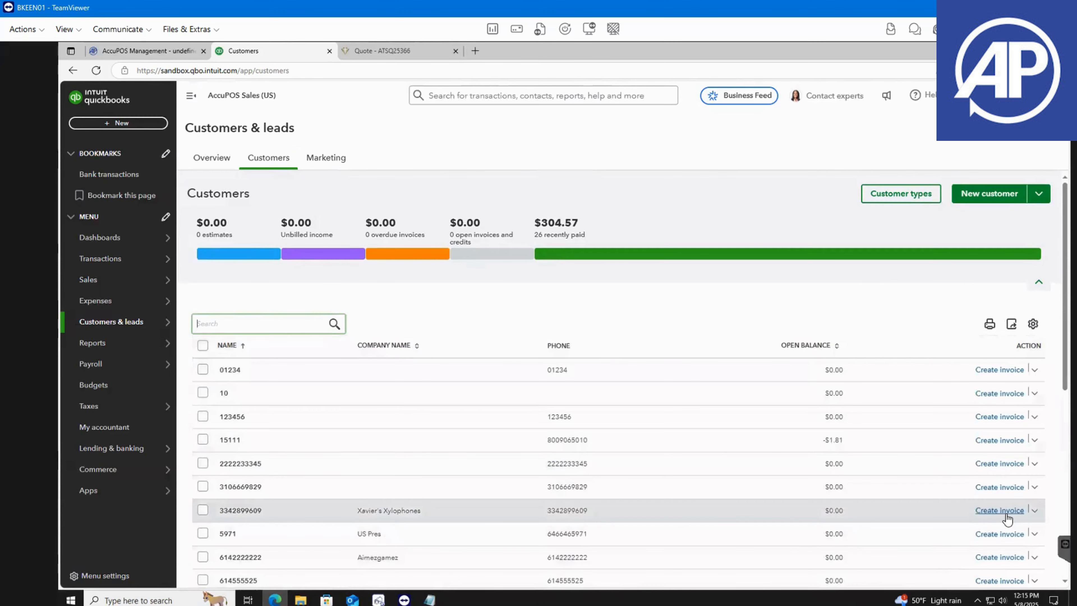
left_click(999, 510)
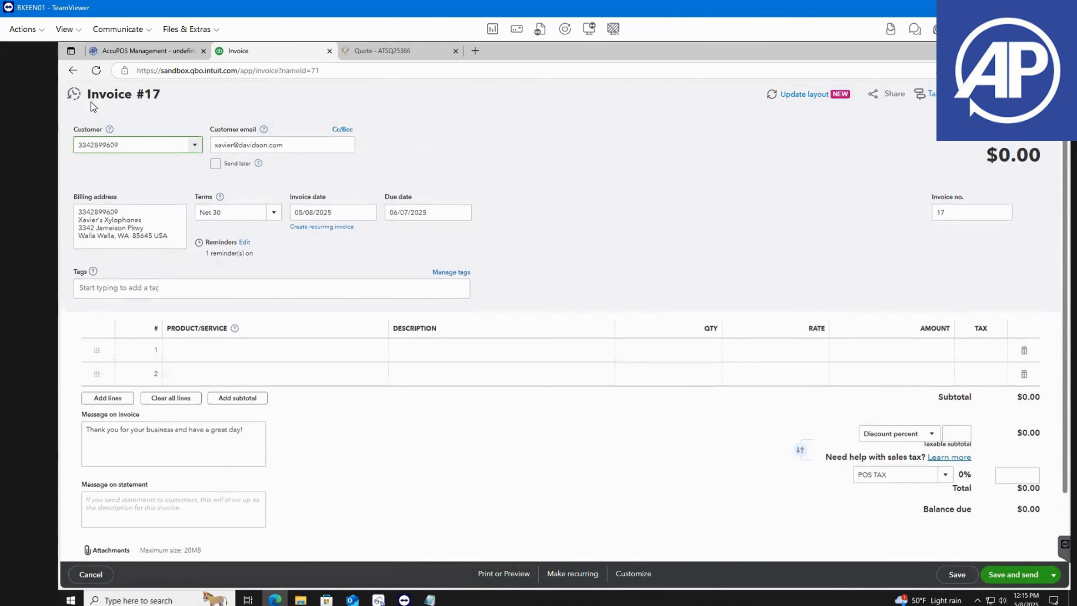
left_click(1053, 94)
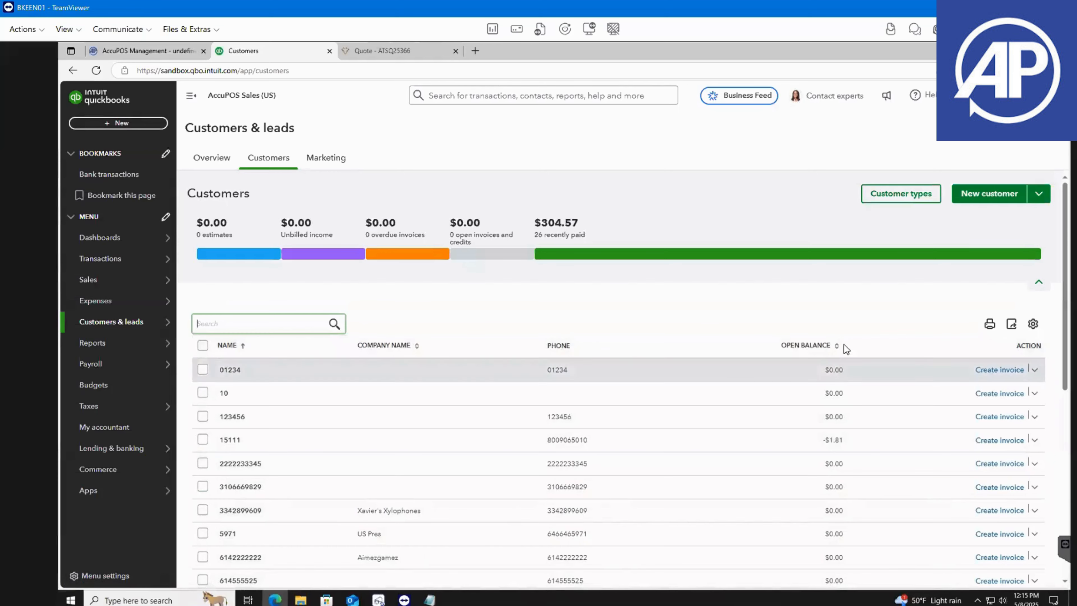
mouse_move(120, 319)
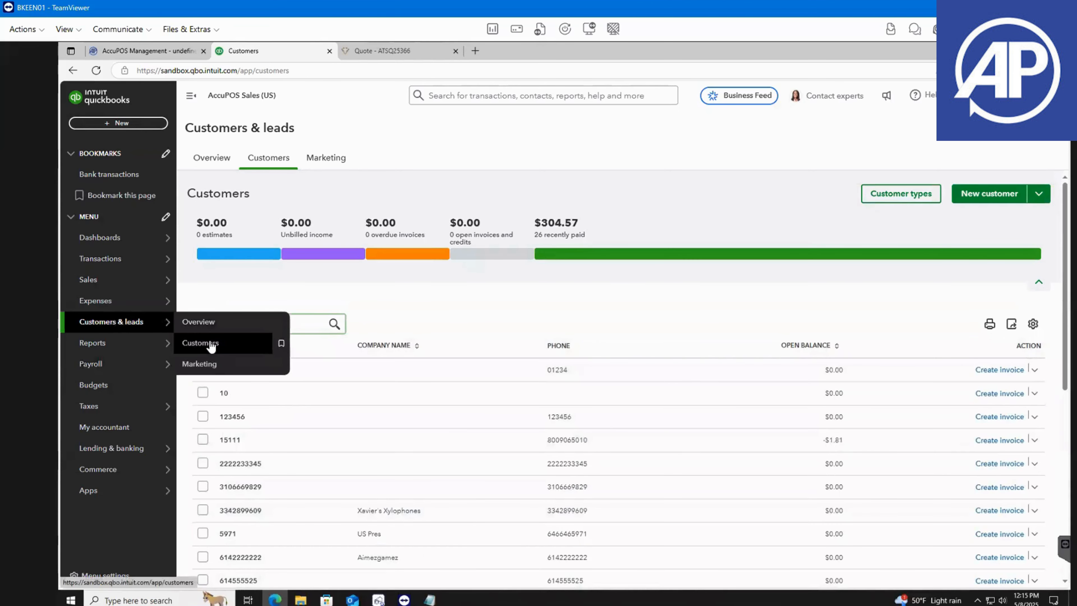
left_click(198, 323)
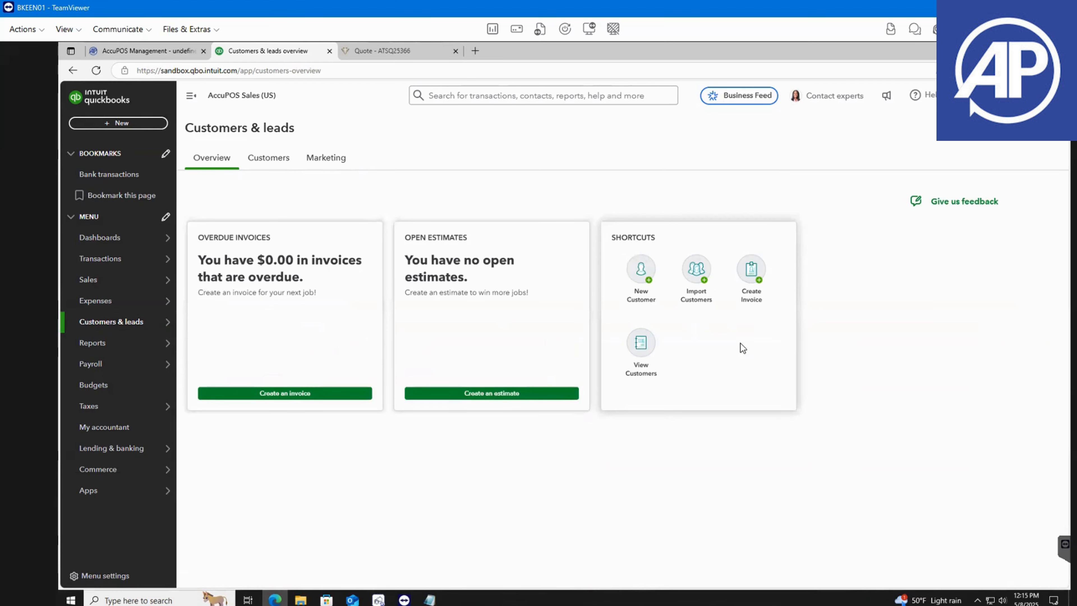
left_click(254, 164)
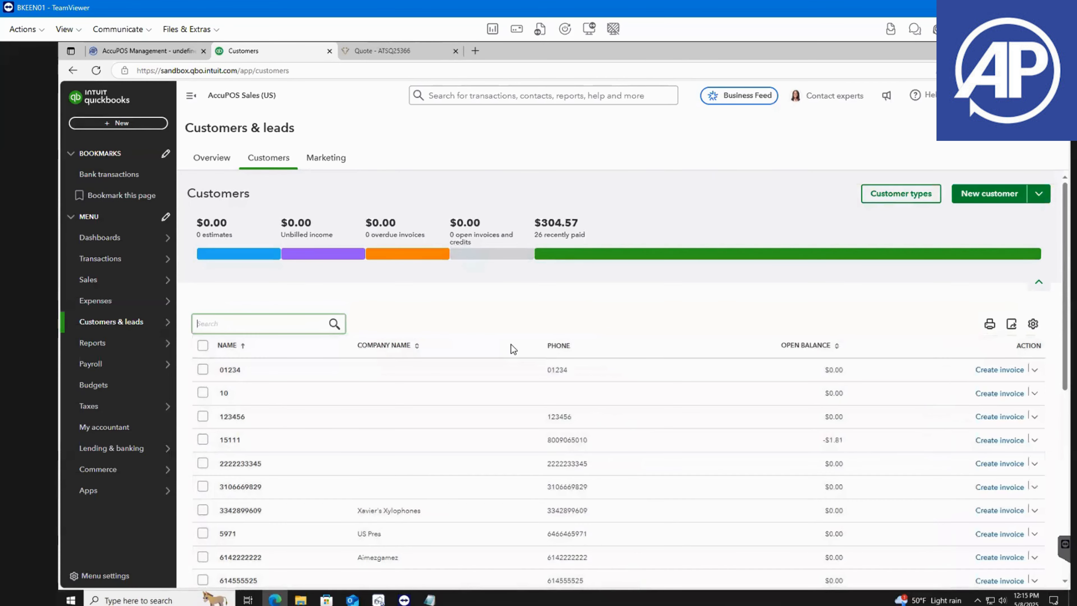
mouse_move(115, 347)
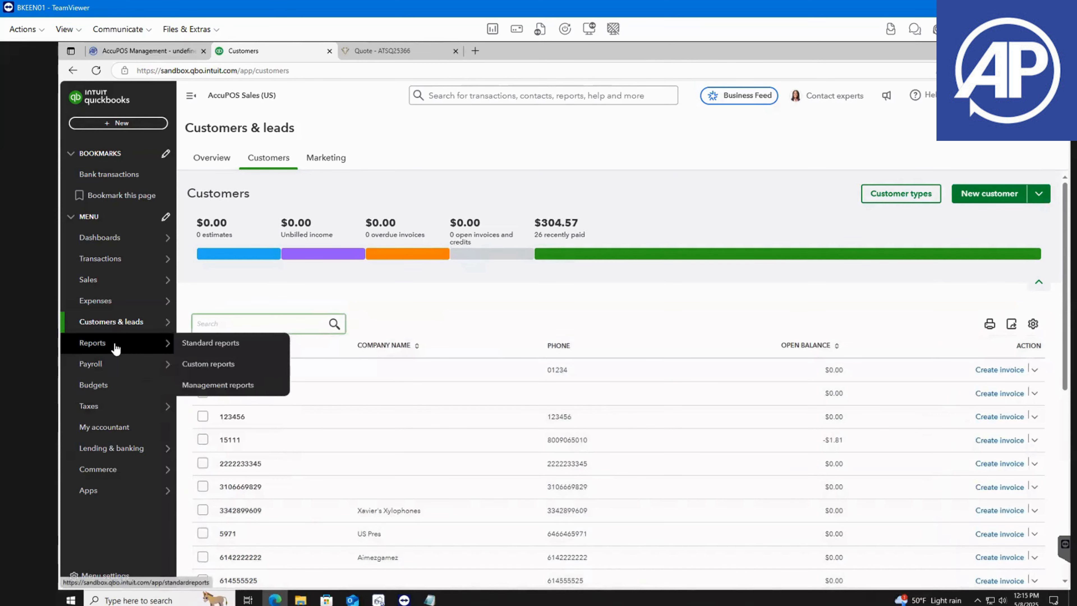
mouse_move(132, 409)
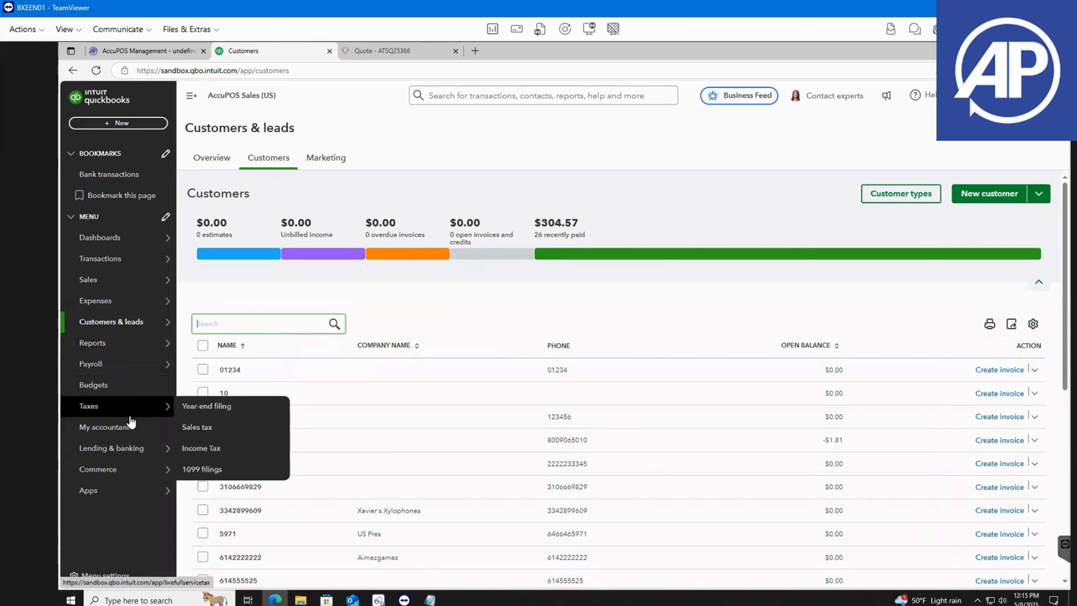
mouse_move(101, 496)
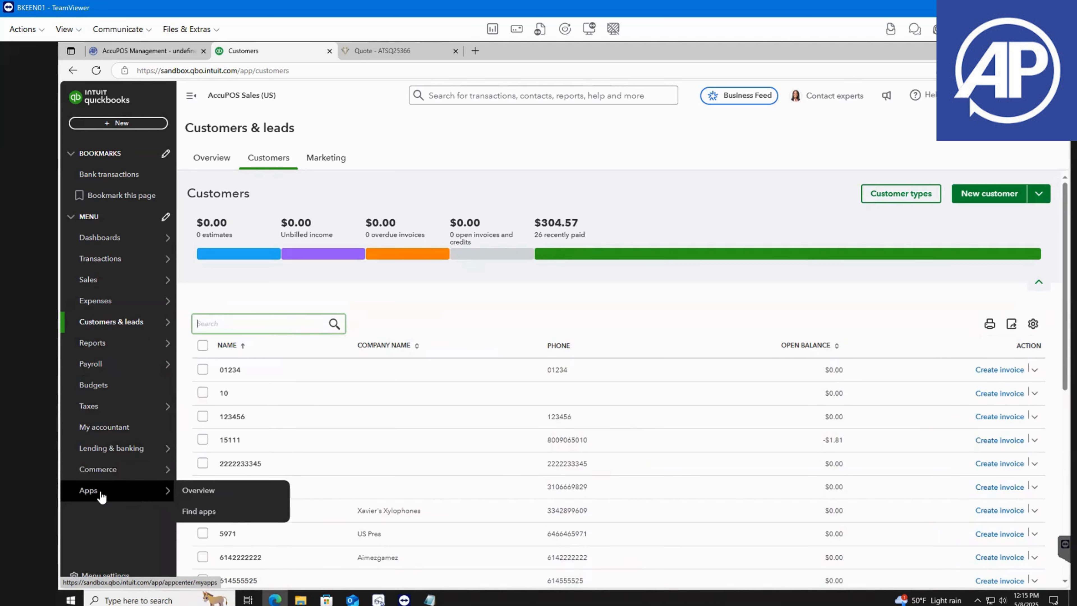
mouse_move(128, 258)
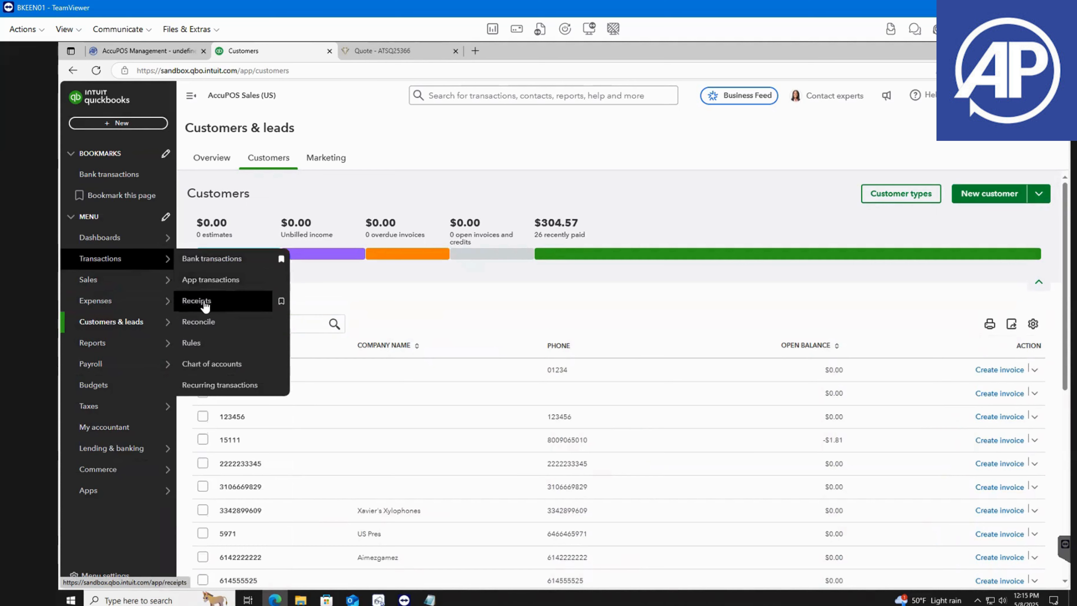
Check the empty Receipts for-review list, then move on to the Chart of accounts
left_click(220, 299)
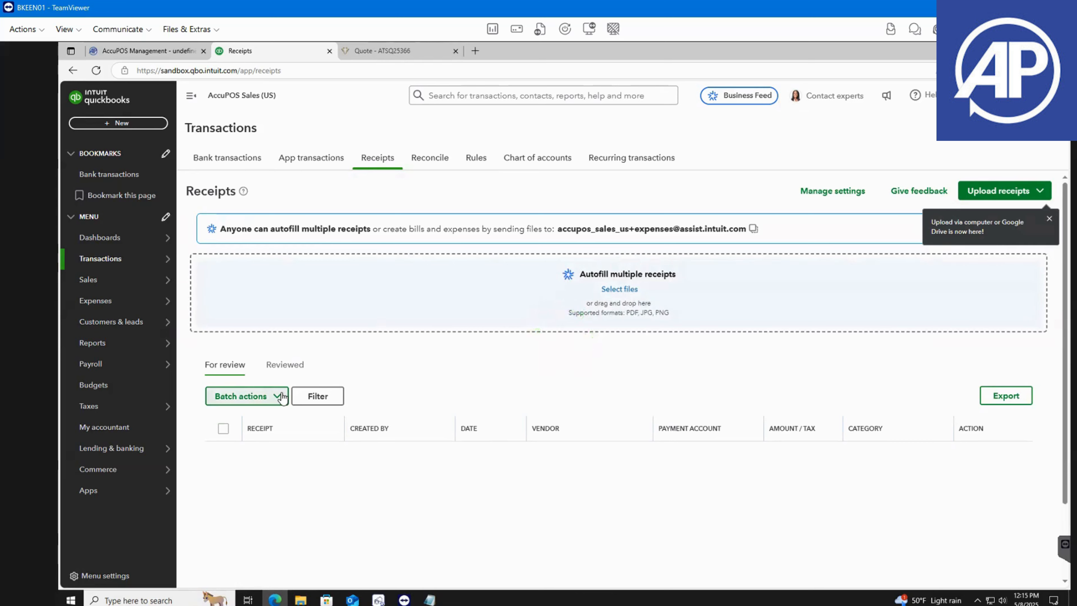
mouse_move(139, 293)
mouse_move(138, 263)
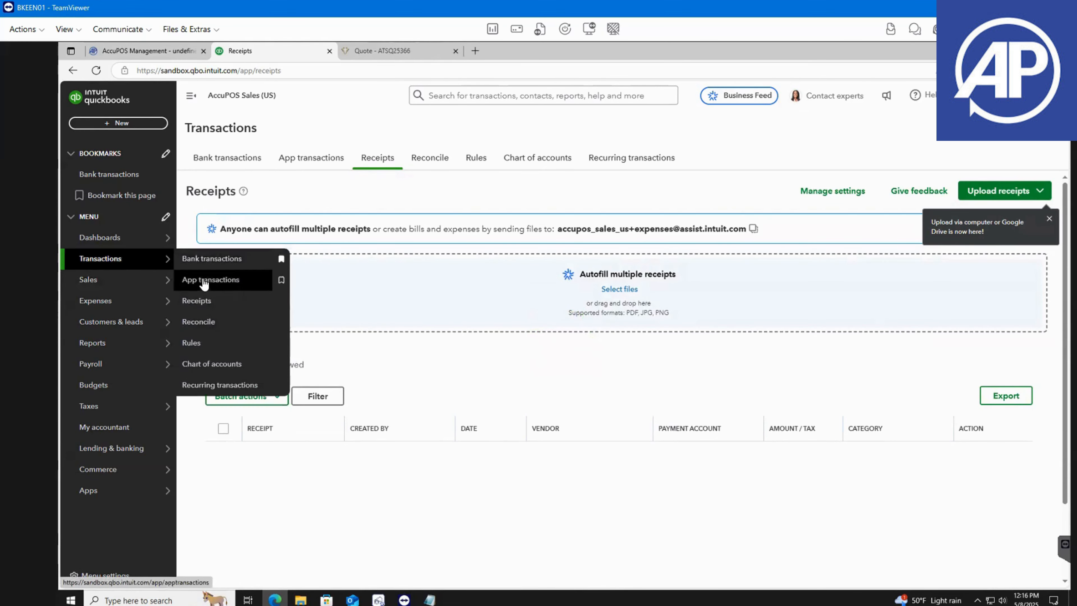
left_click(211, 363)
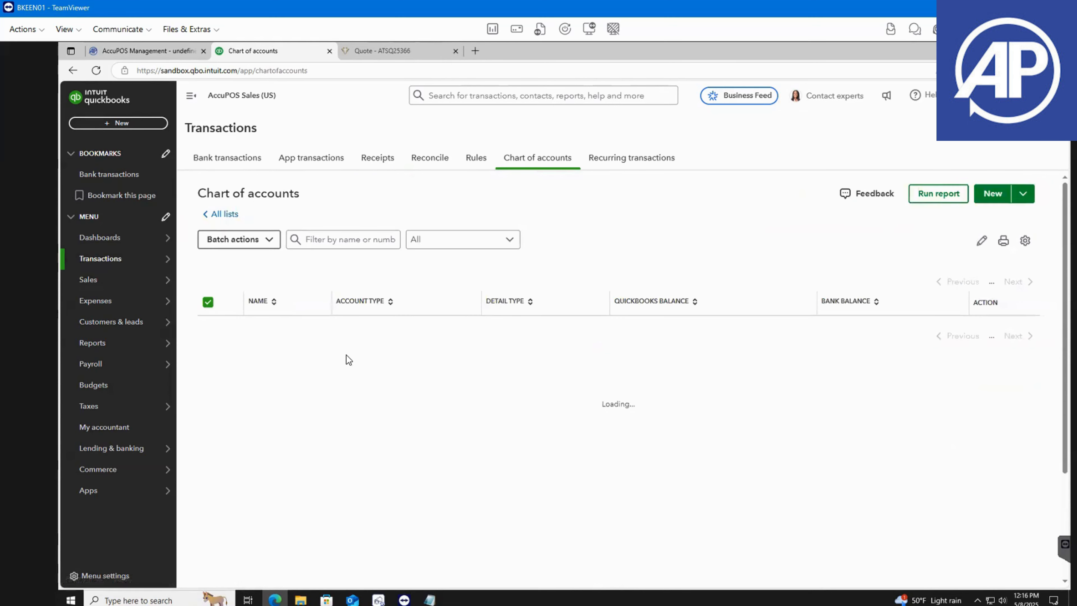
scroll(381, 339, "down", 2)
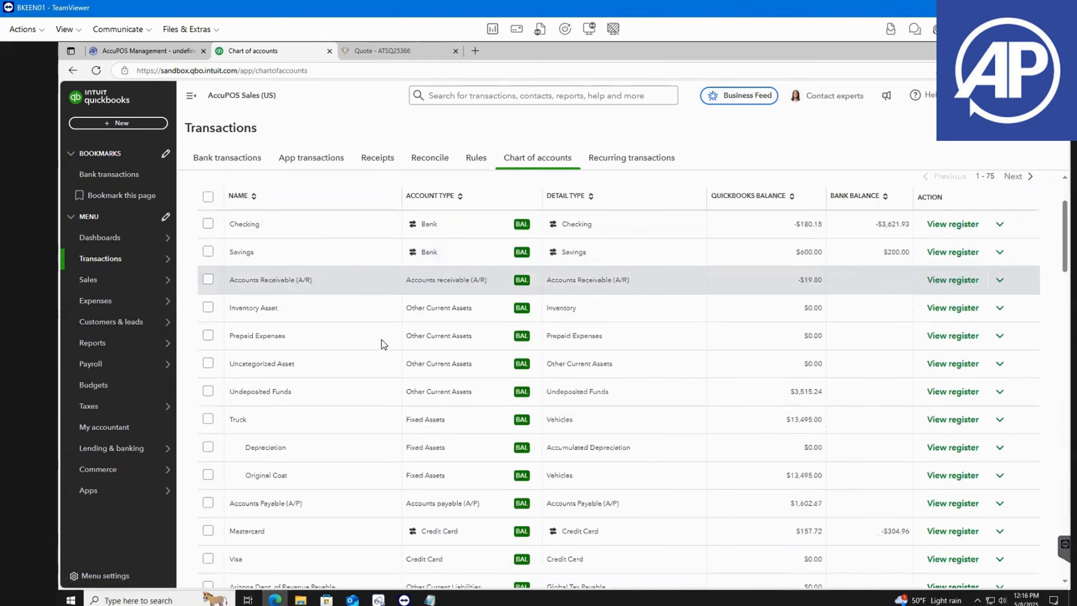
scroll(381, 339, "down", 10)
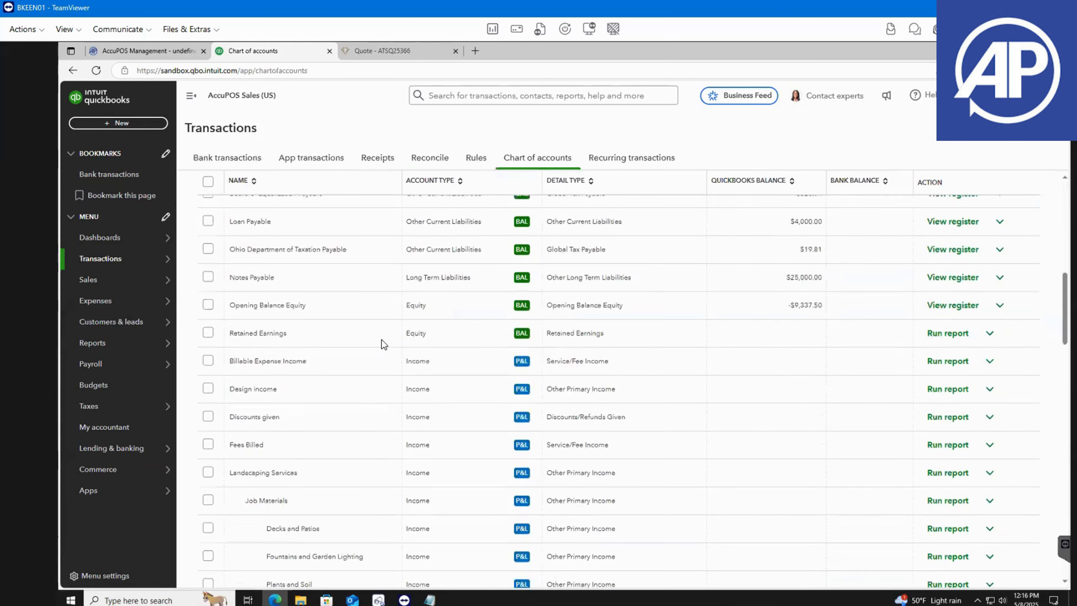
scroll(382, 339, "down", 15)
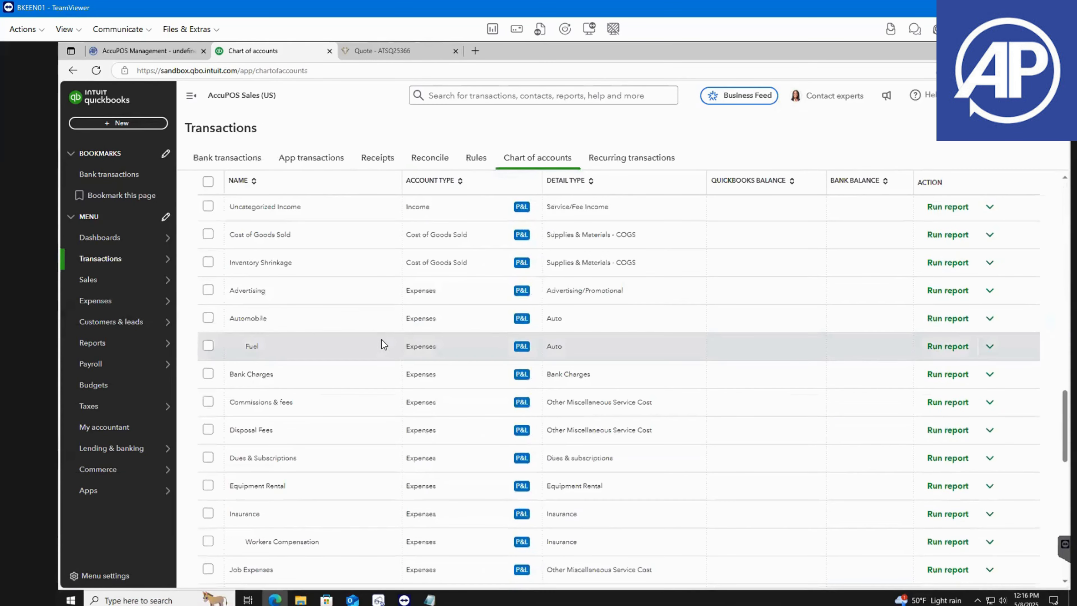
scroll(382, 339, "down", 10)
scroll(382, 339, "up", 6)
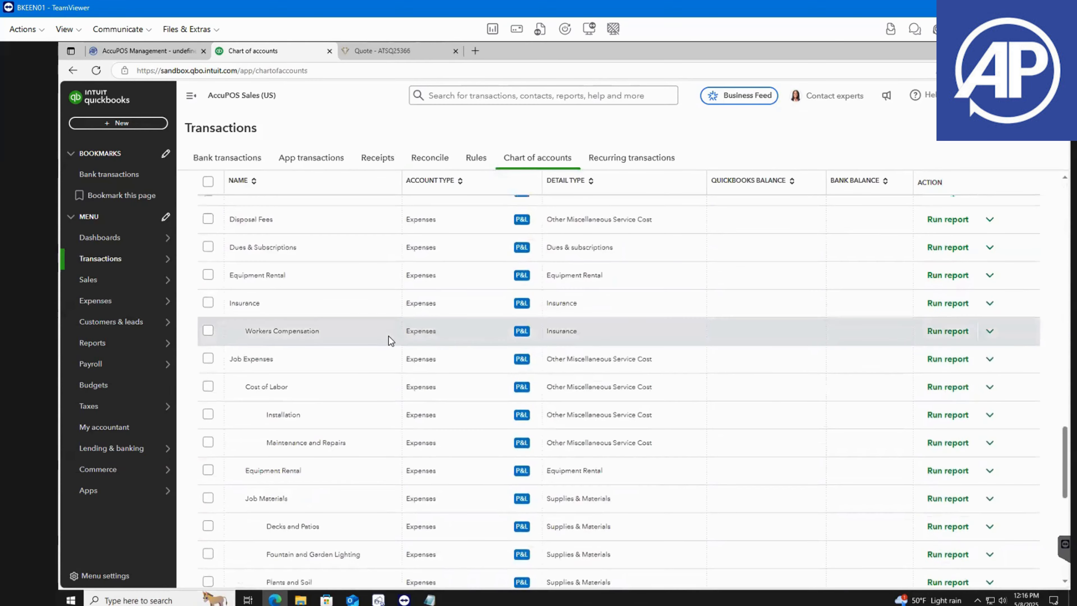
scroll(389, 336, "up", 20)
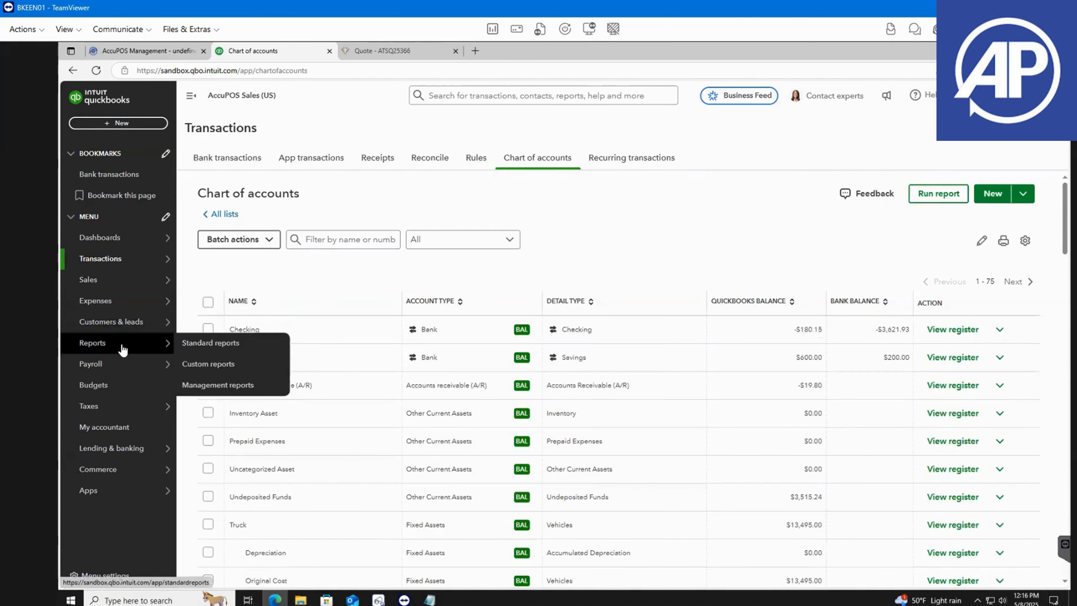
mouse_move(107, 368)
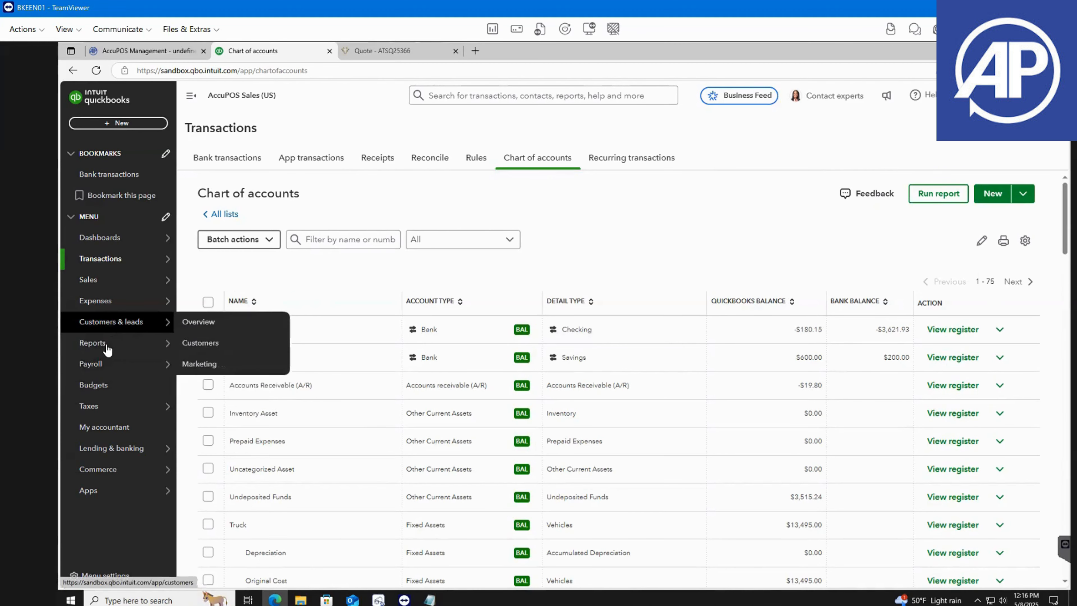
mouse_move(141, 330)
left_click(200, 342)
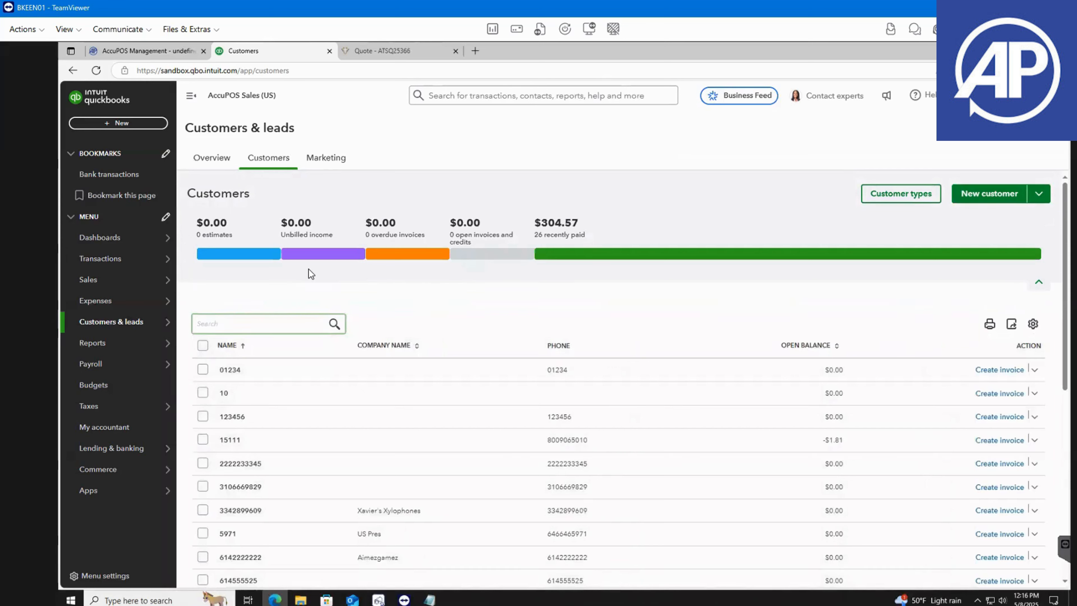
Show the QuickBooks Customers list ($304.57 paid across 26) and preview the Transactions and Sales menus
mouse_move(118, 267)
mouse_move(129, 233)
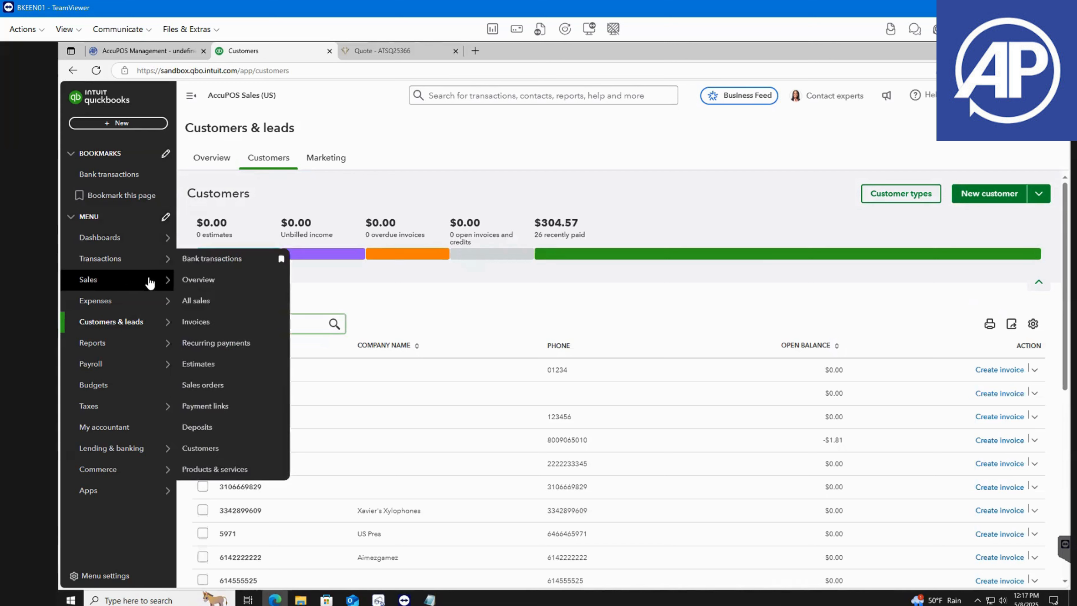
mouse_move(165, 265)
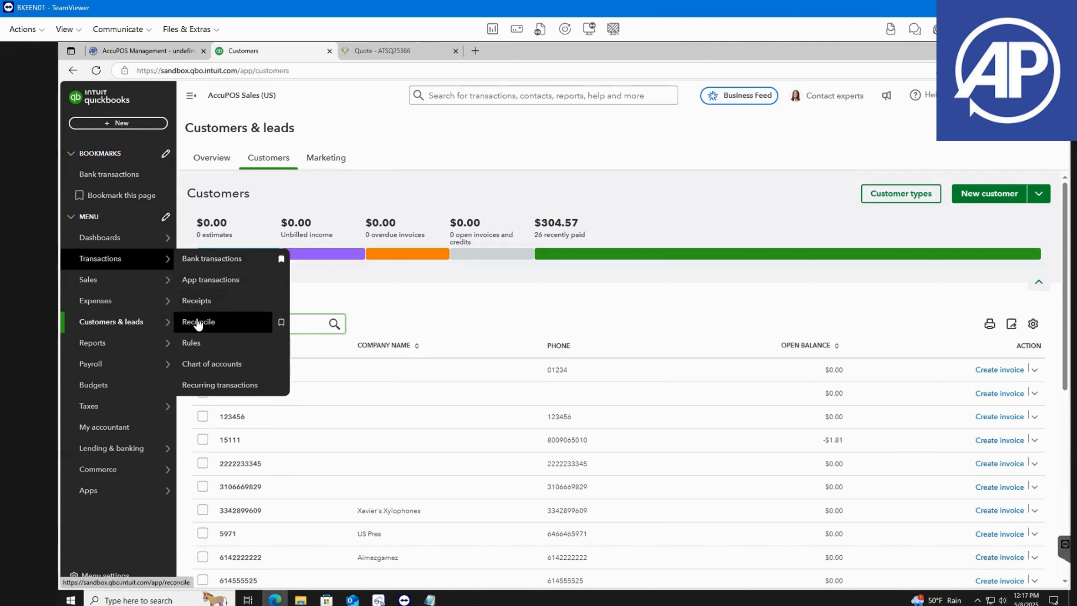
mouse_move(140, 280)
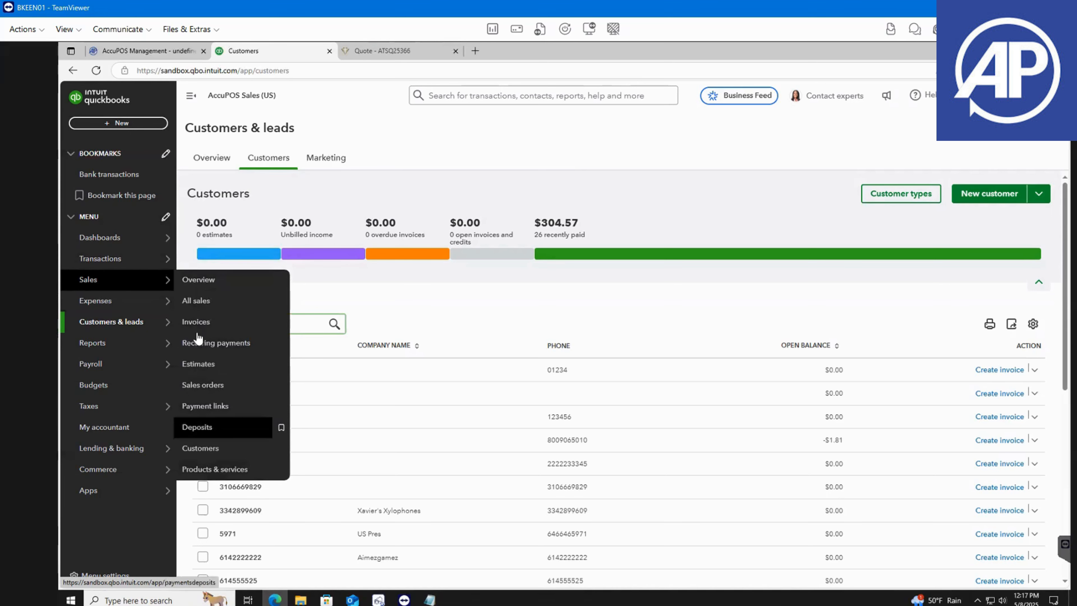
Open the All sales list and filter its transaction type to Unbilled Income
left_click(199, 302)
scroll(719, 377, "down", 4)
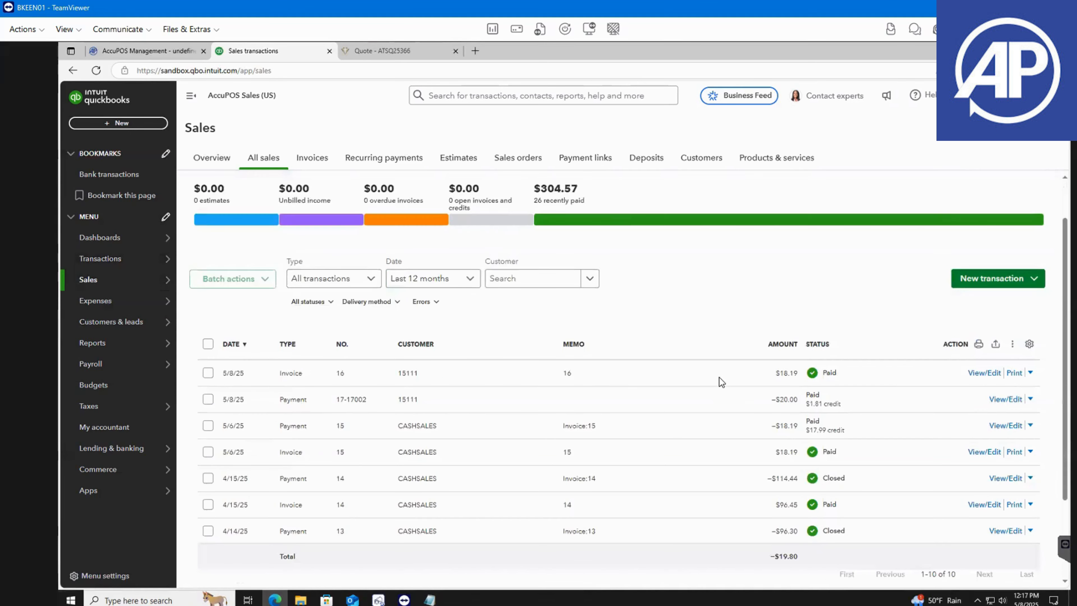
scroll(720, 383, "up", 1)
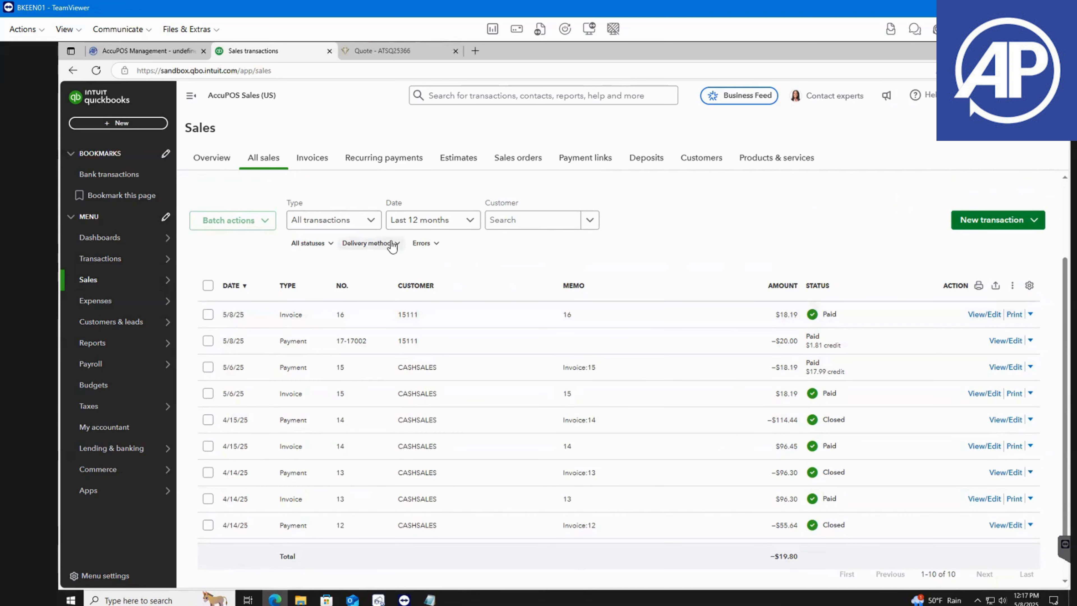
left_click(367, 220)
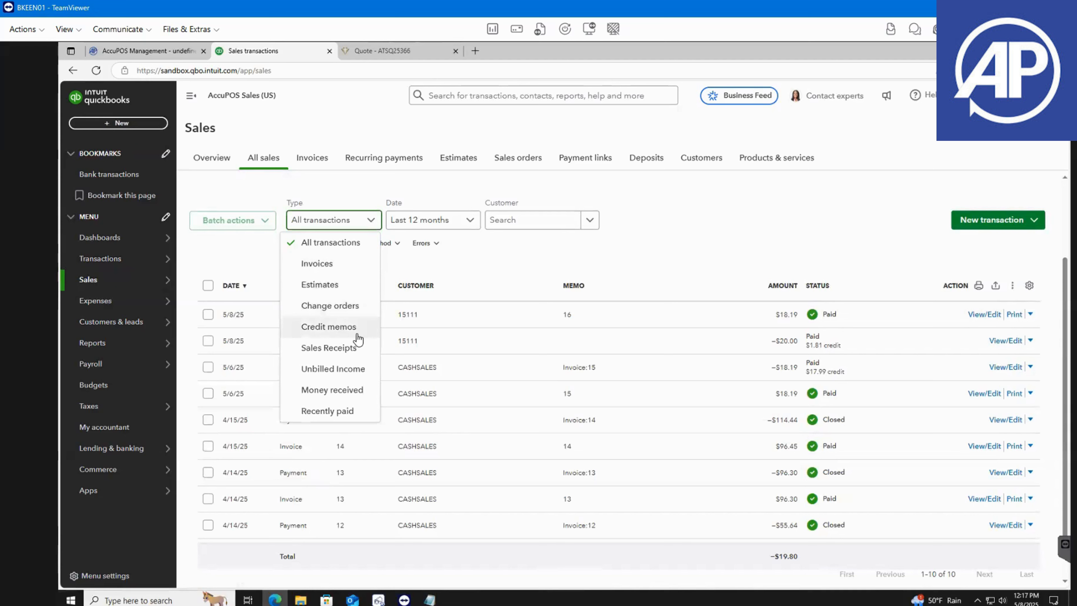
left_click(343, 376)
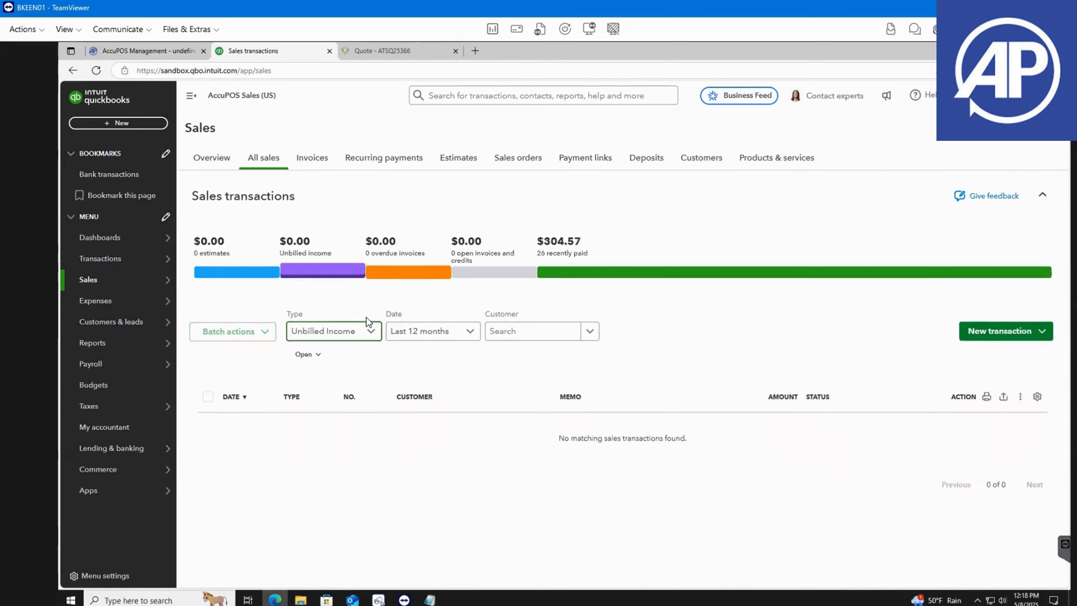
Filter the sales list to Invoices, keeping the Last 12 months date range
left_click(367, 324)
left_click(334, 376)
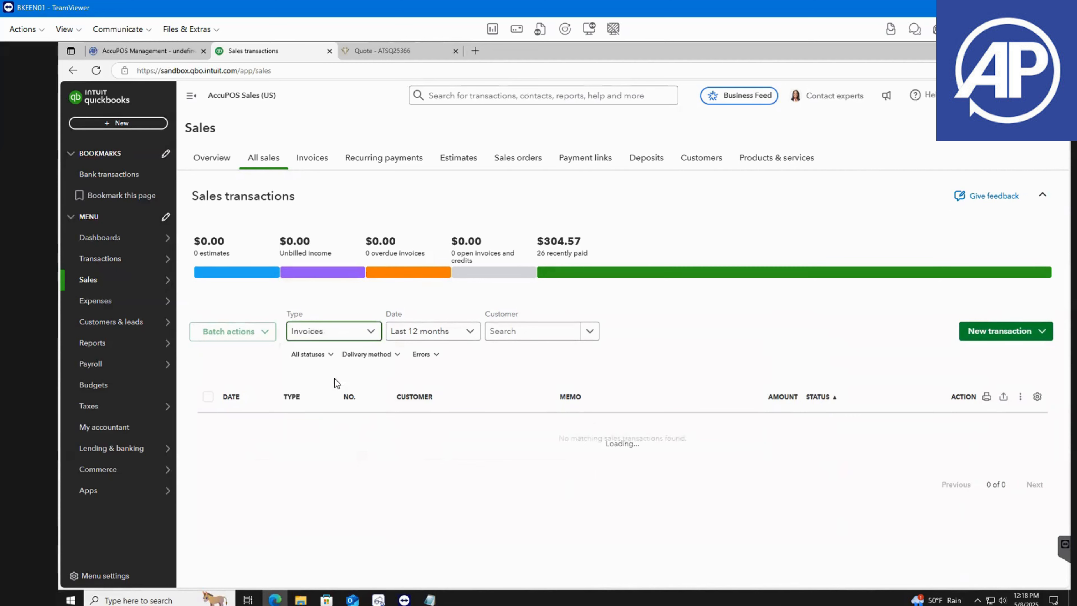
left_click(415, 334)
left_click(415, 333)
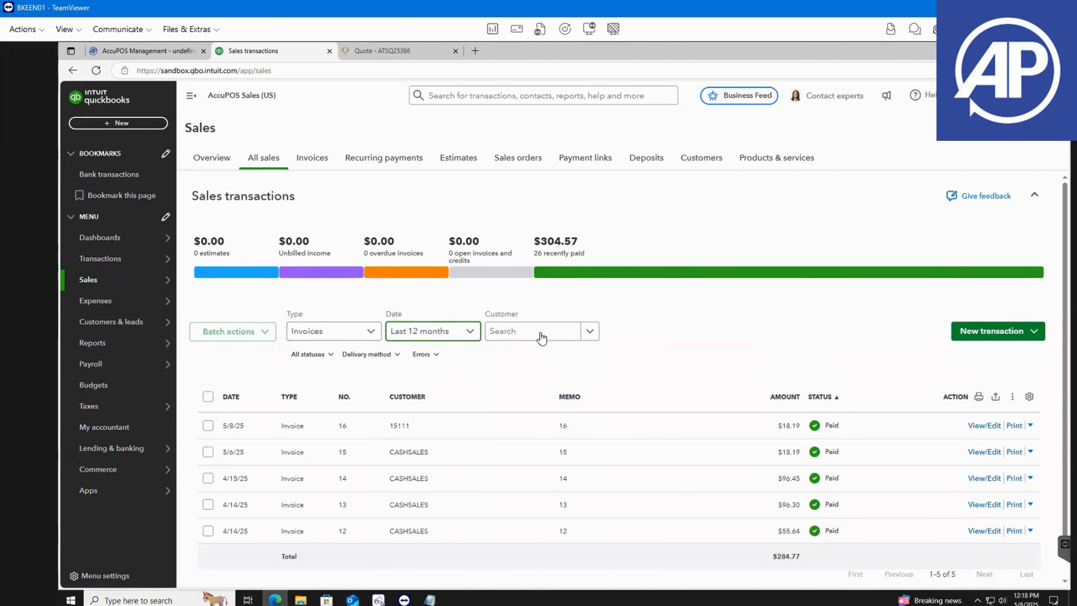
left_click(270, 334)
scroll(591, 342, "down", 1)
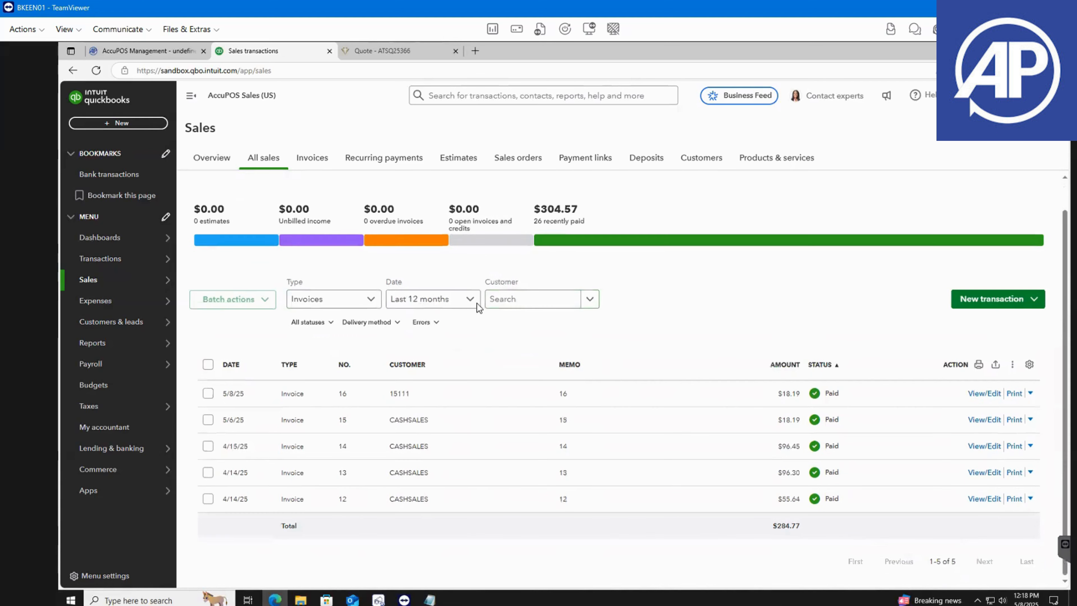
Check Open invoices (none), then return the status filter to All statuses
left_click(328, 326)
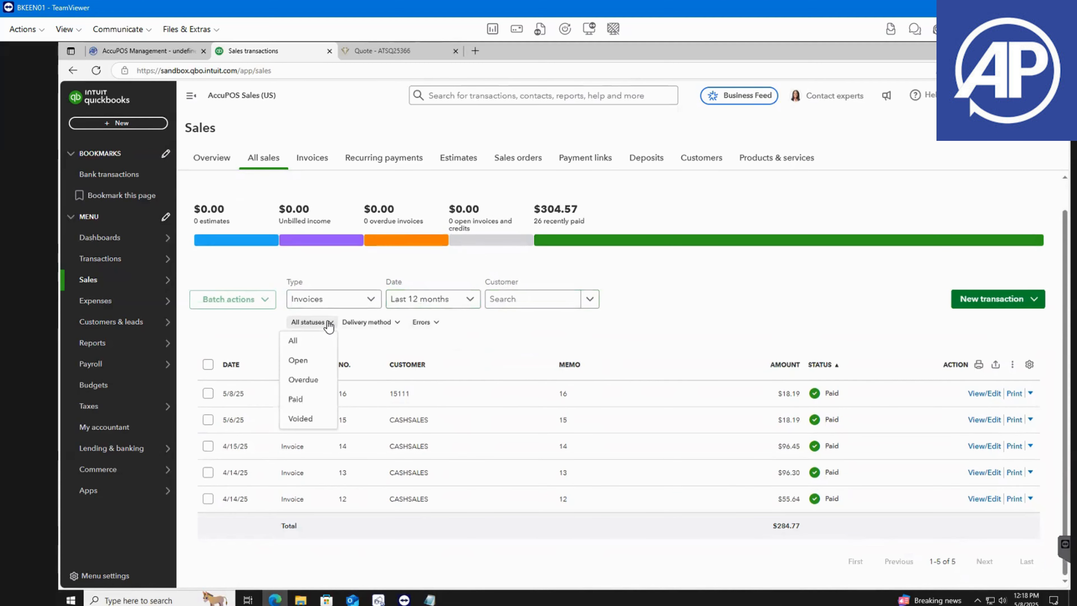
left_click(308, 364)
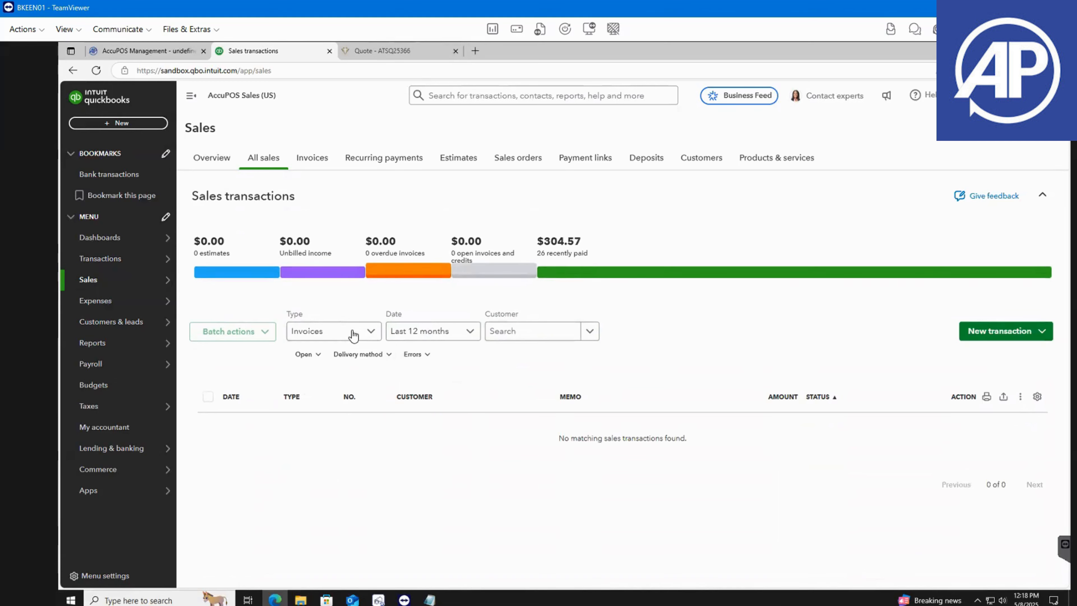
left_click(321, 359)
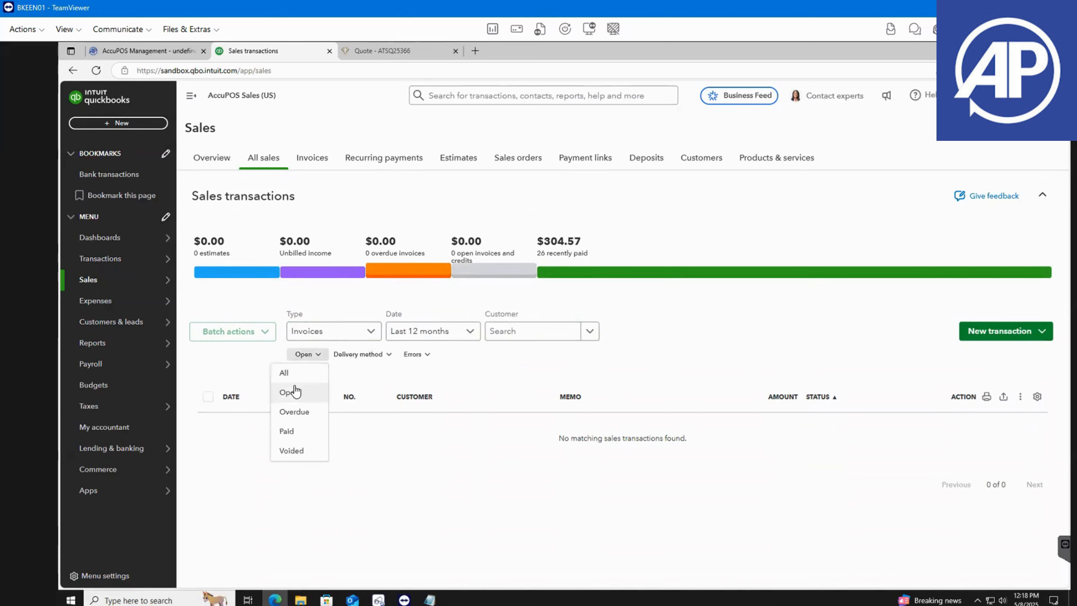
left_click(296, 373)
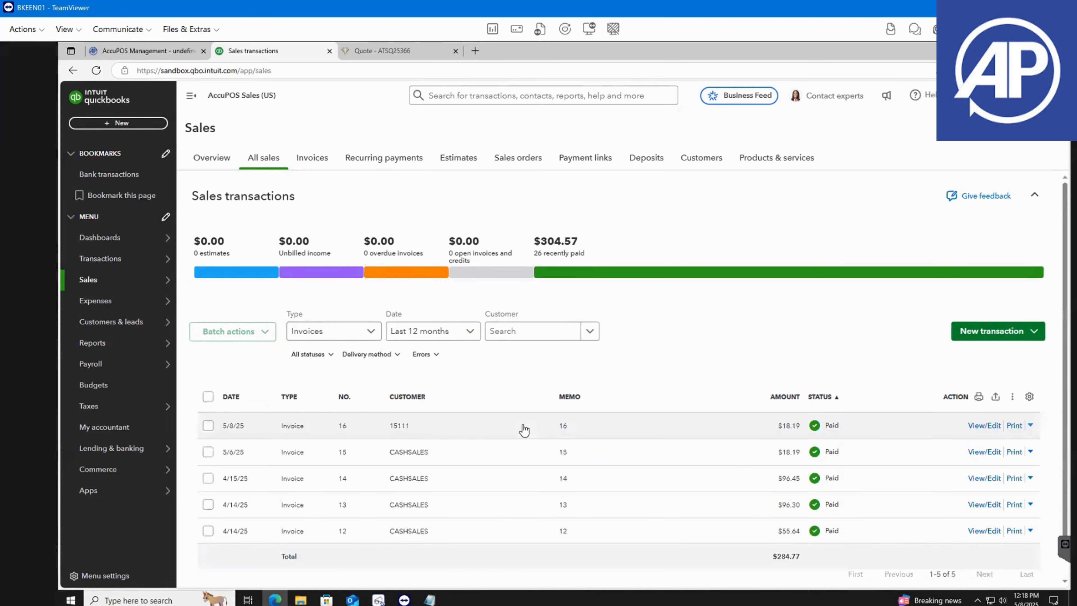
scroll(520, 353, "down", 1)
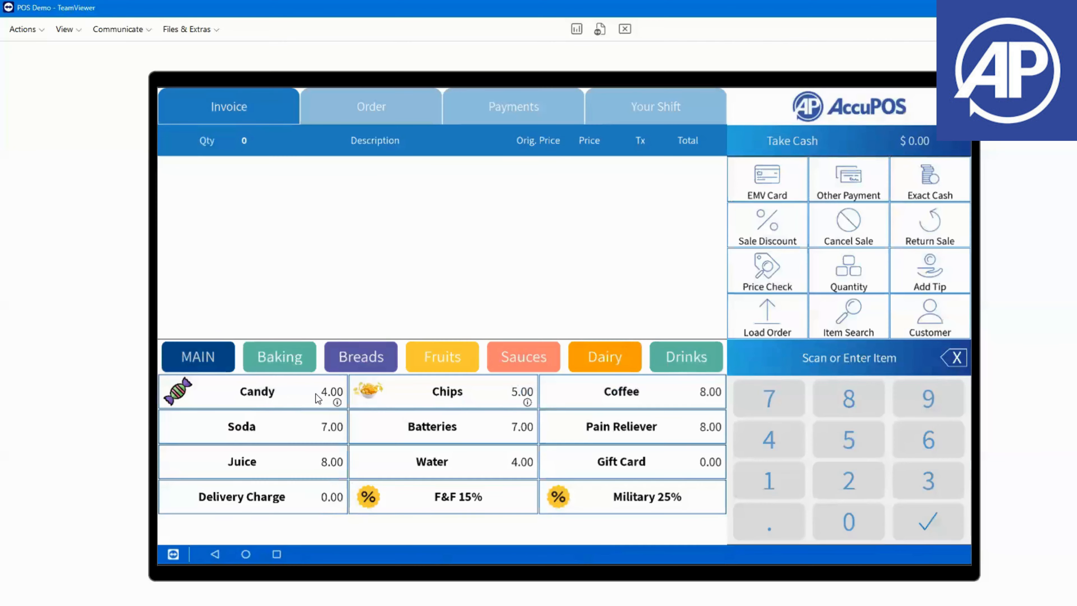
Add Candy, Chips and Coffee to the sale
left_click(316, 396)
left_click(458, 396)
left_click(621, 391)
Search the customer list and attach a customer to the $15.46 sale
left_click(929, 314)
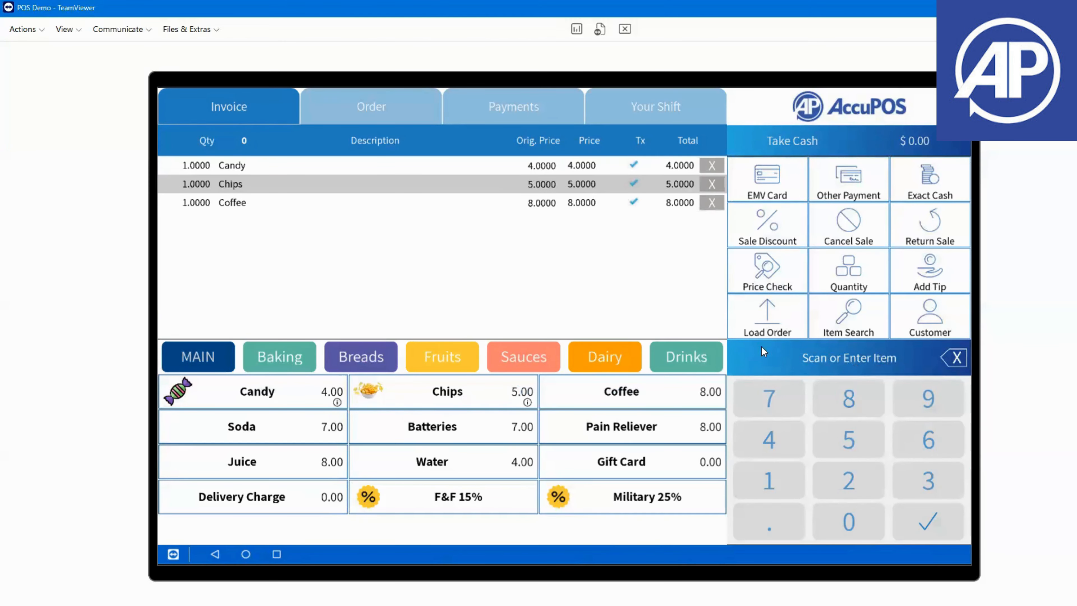
left_click(433, 305)
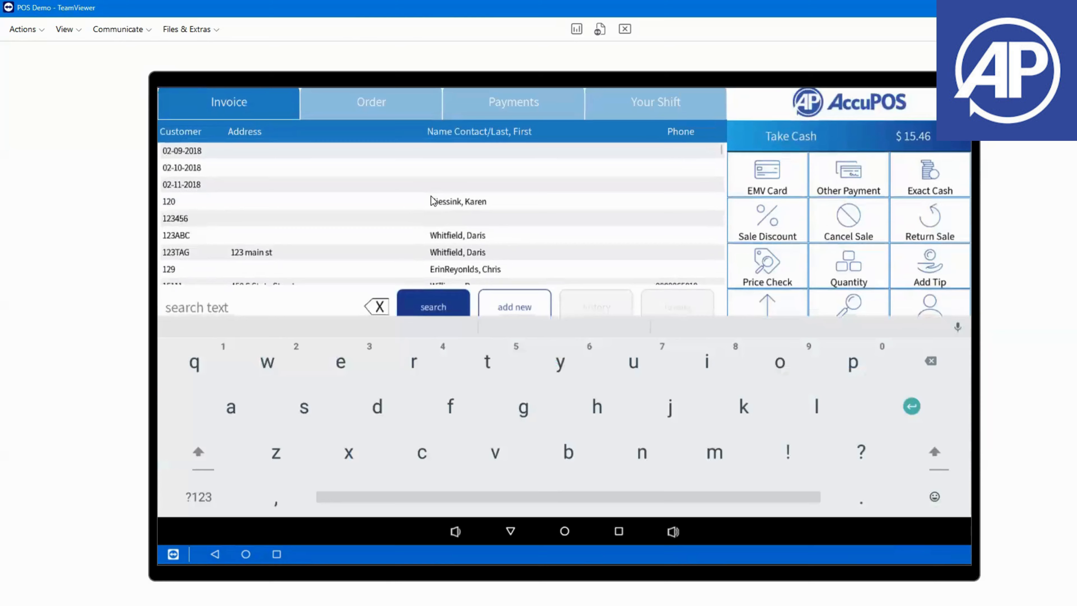
scroll(436, 212, "down", 5)
scroll(437, 223, "up", 5)
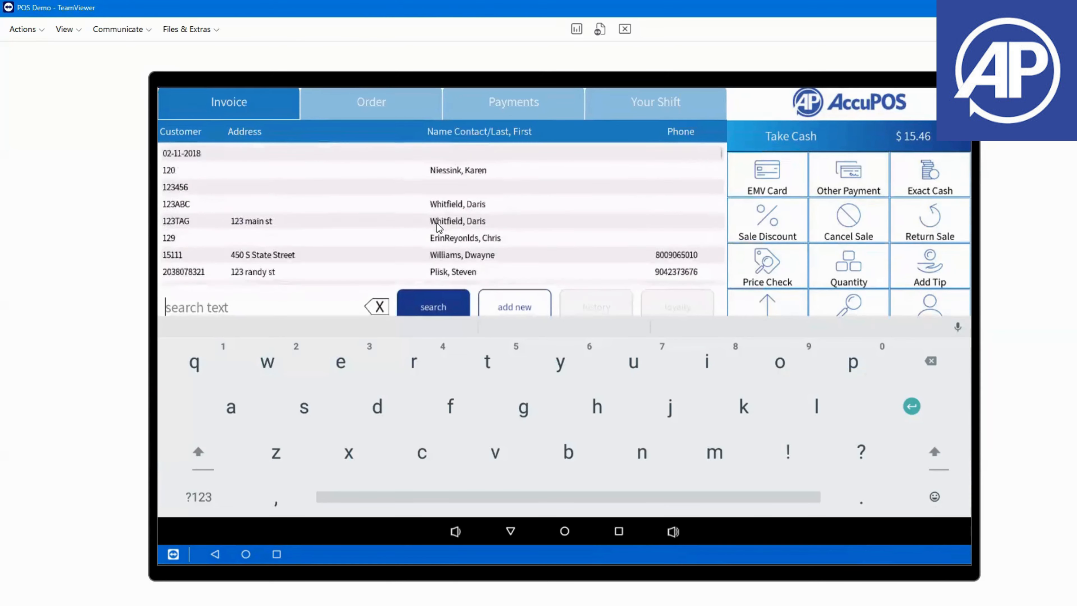
scroll(437, 224, "down", 5)
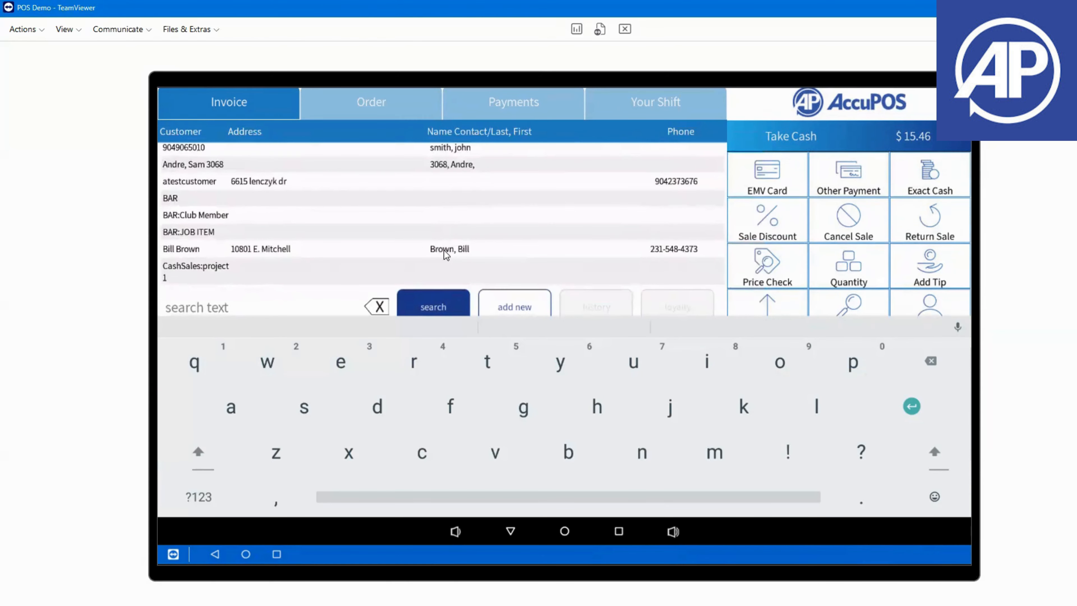
left_click(444, 250)
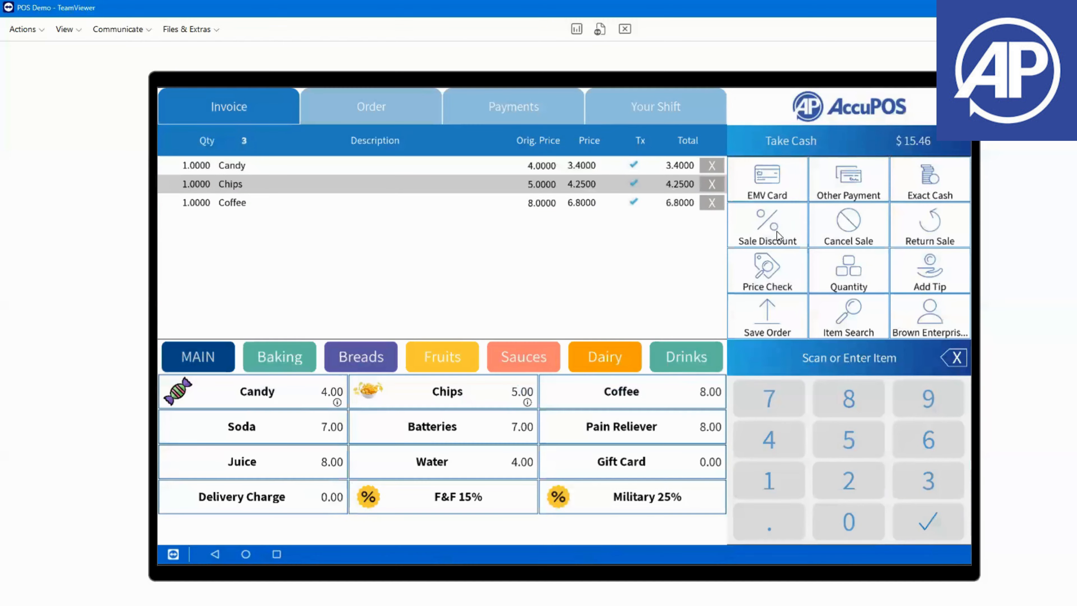
Pay the $15.46 sale with an Other Payment tender and finish without a receipt
left_click(848, 183)
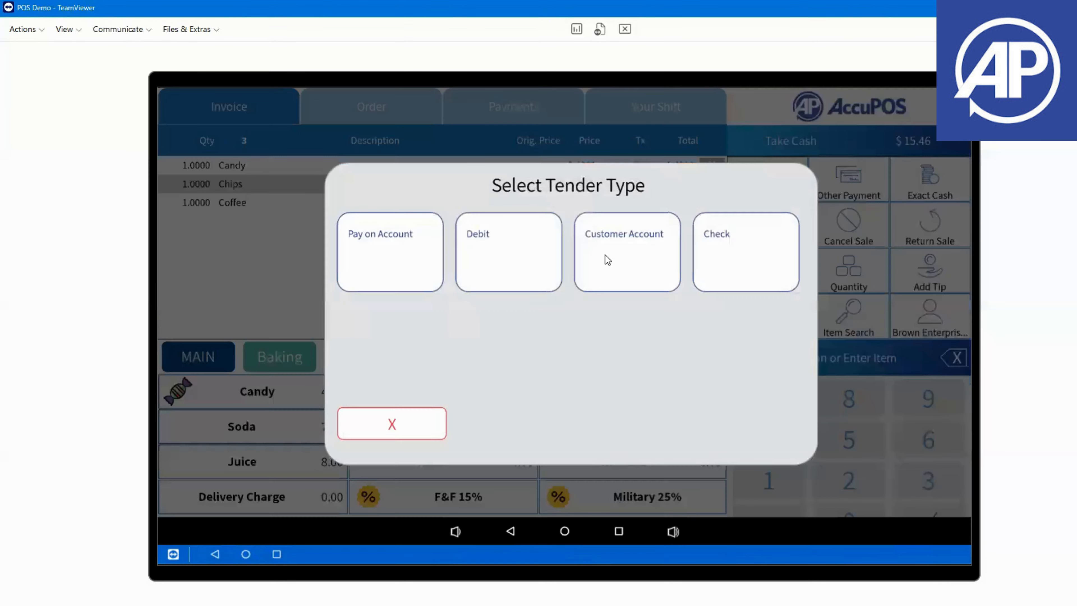
left_click(658, 255)
left_click(678, 407)
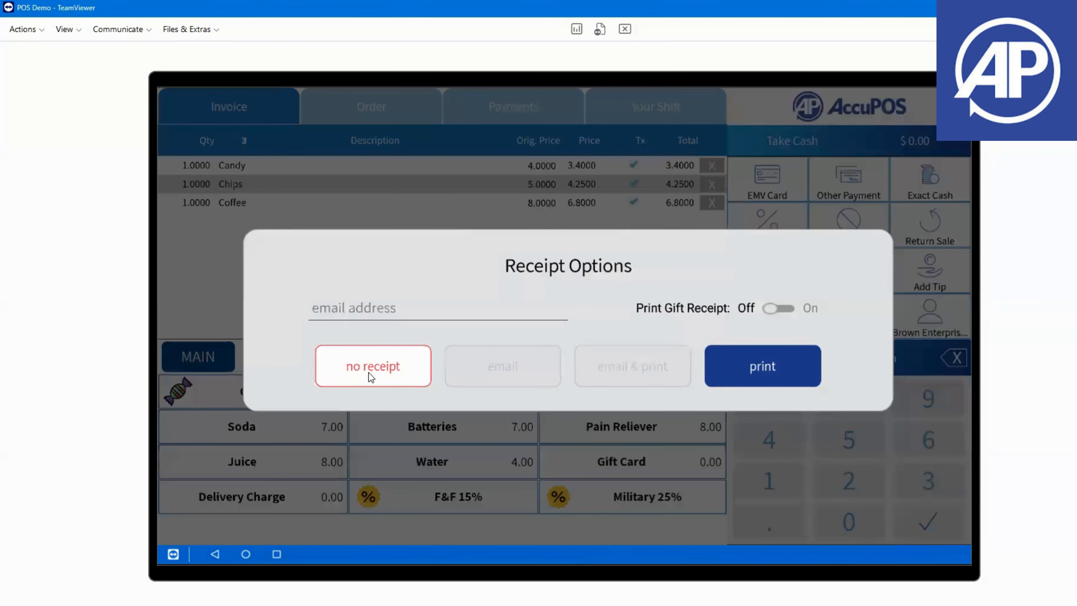
left_click(368, 373)
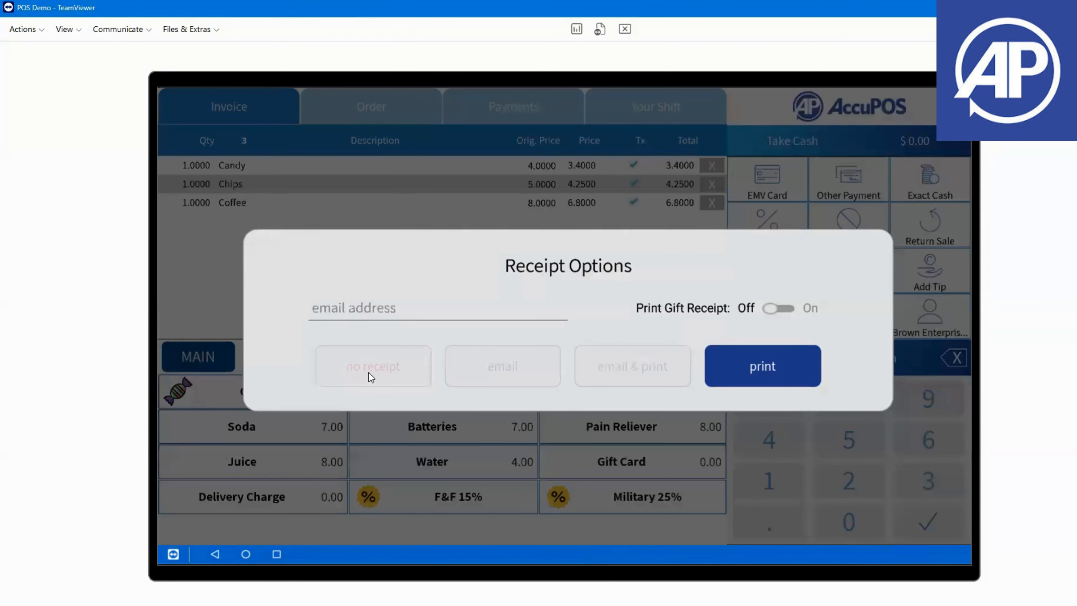
Run the Z-Out report for Till 100, then reload the QuickBooks sales page
left_click(658, 108)
left_click(361, 256)
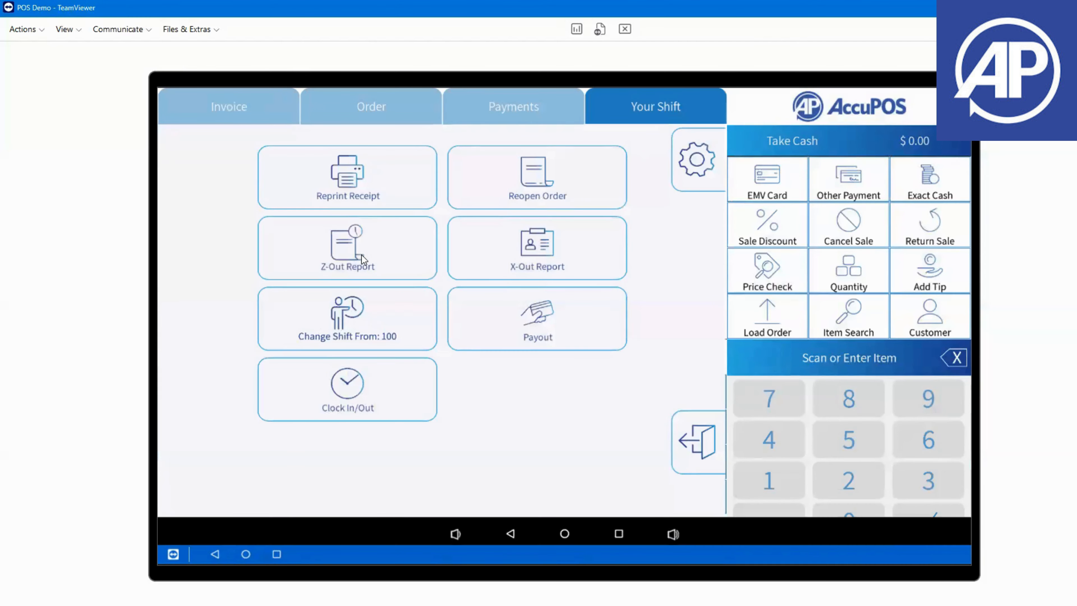
left_click(236, 186)
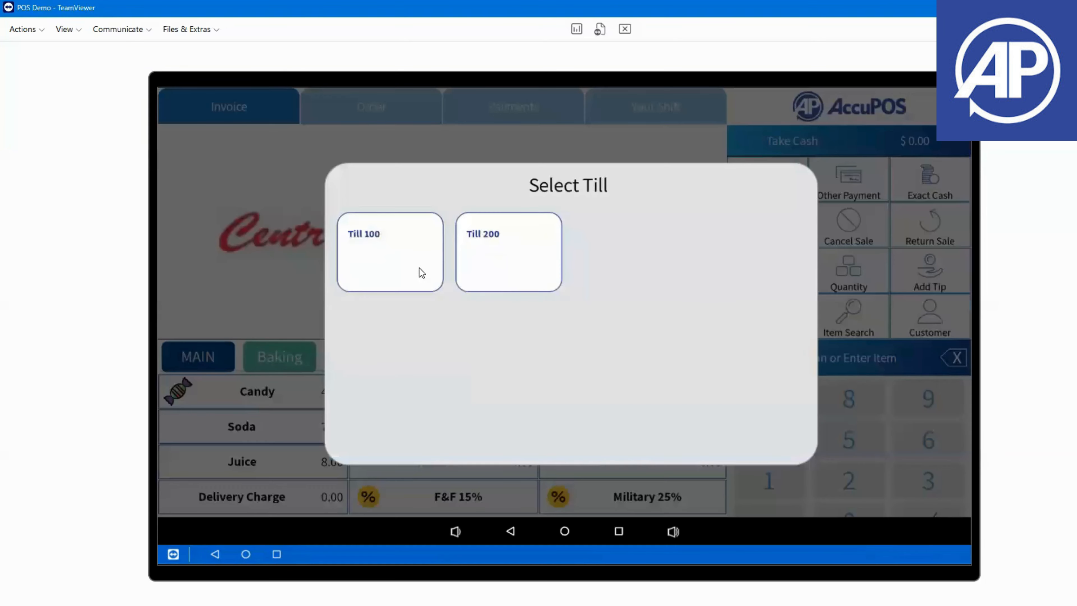
left_click(409, 265)
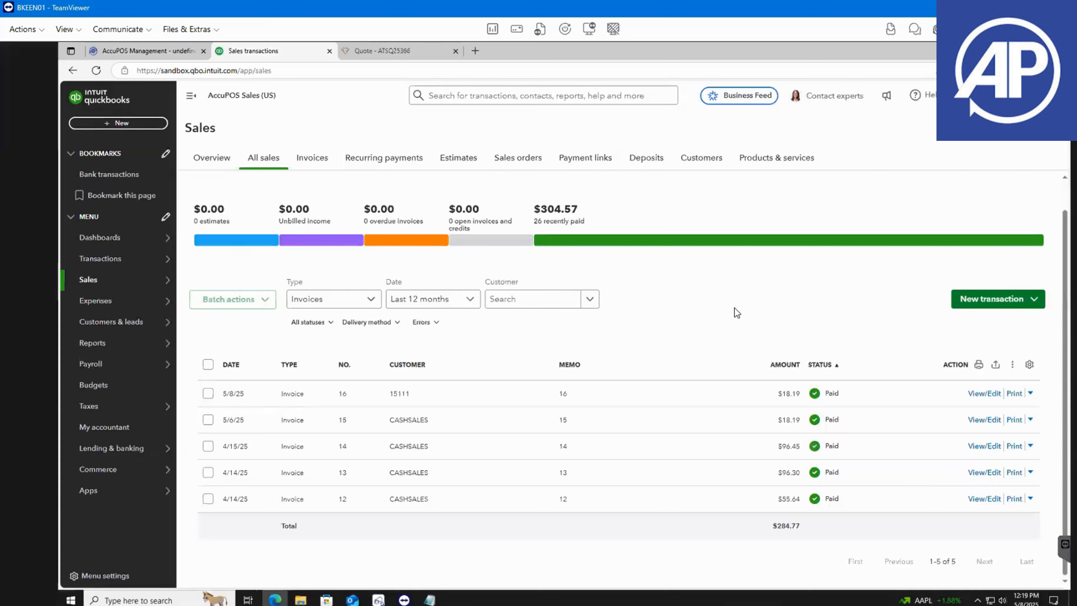
right_click(734, 308)
left_click(762, 335)
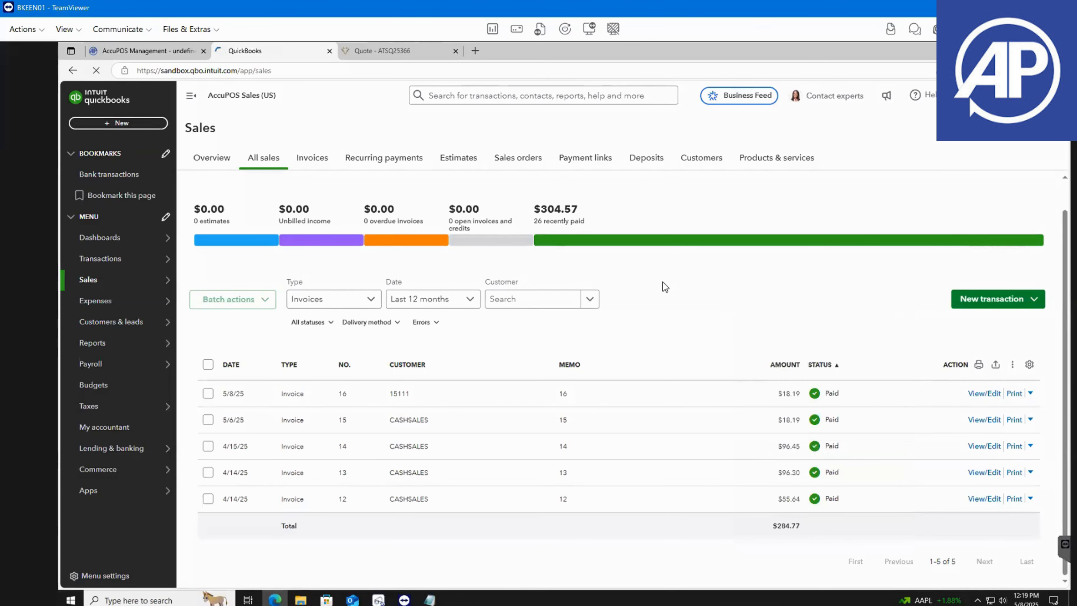